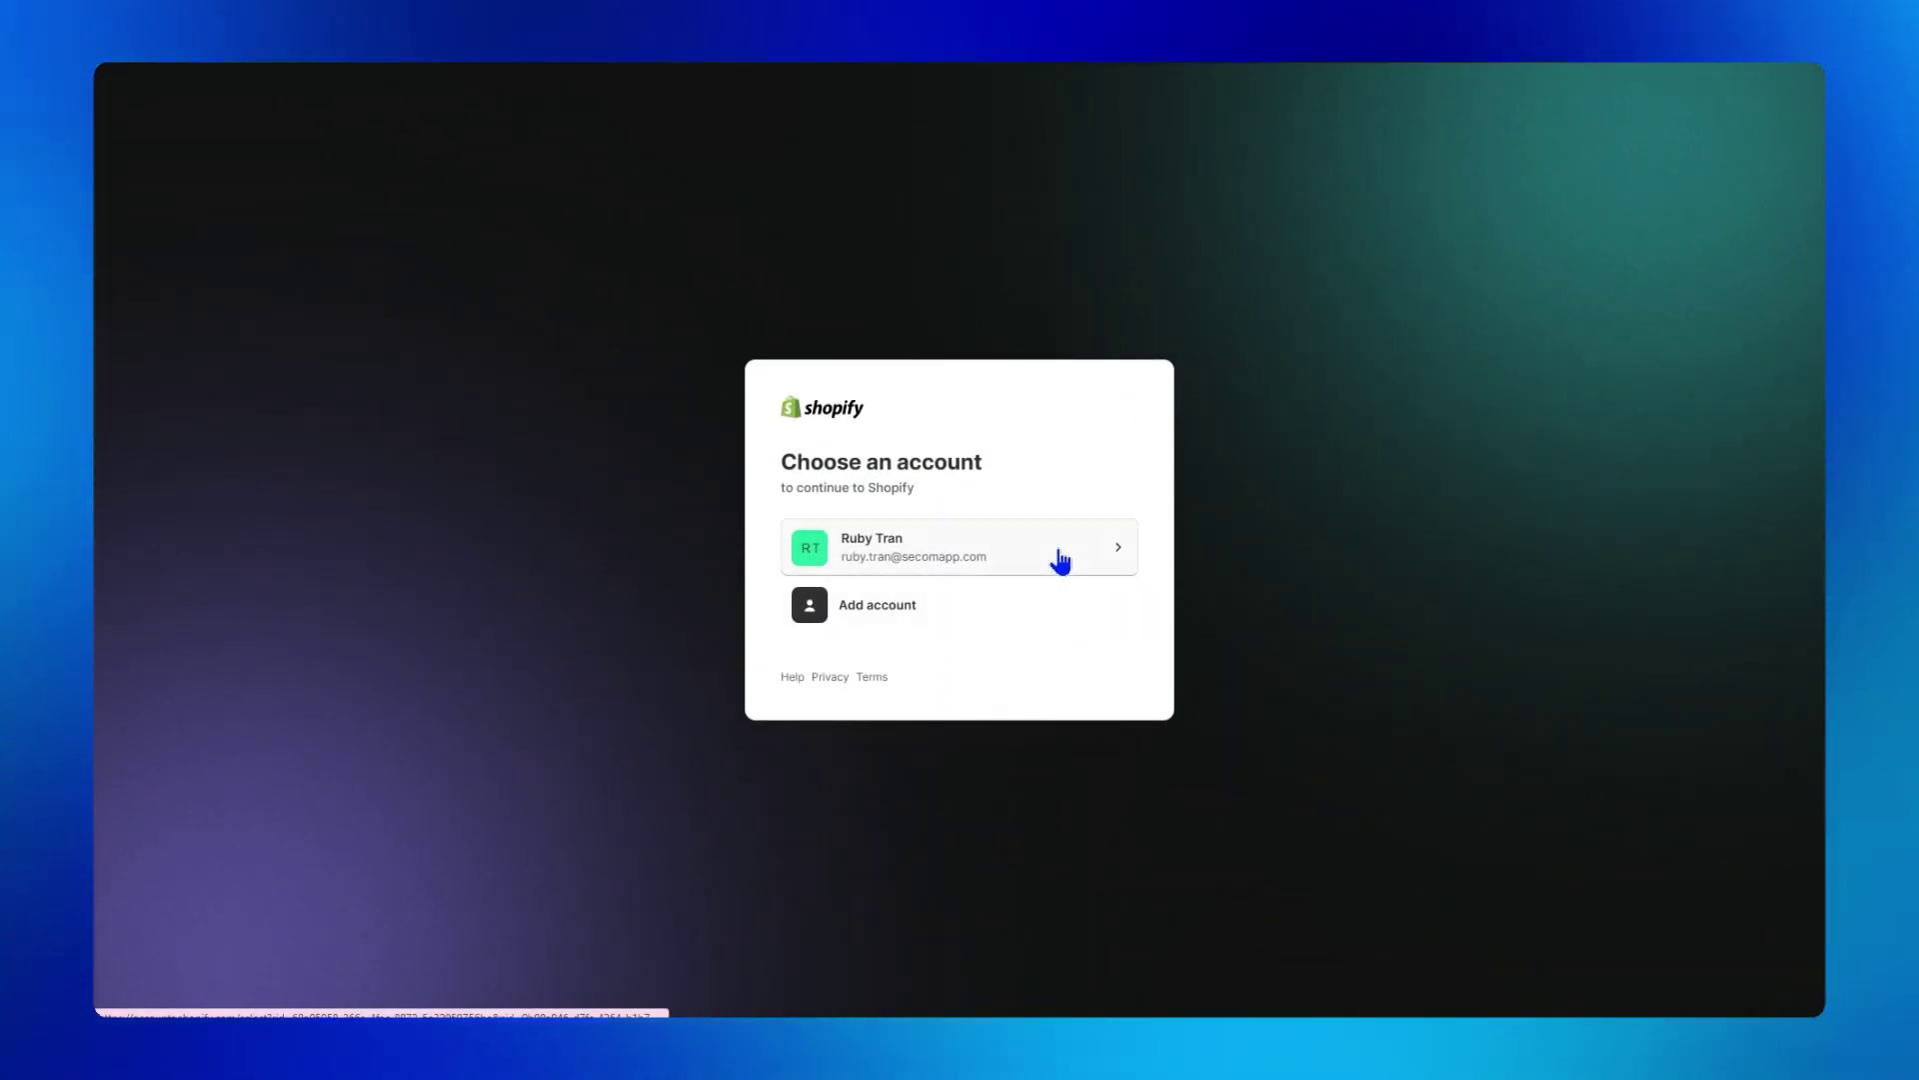
Step: Sign in, then add the Body lotion to the storefront cart and raise its quantity to 2
left_click(1060, 558)
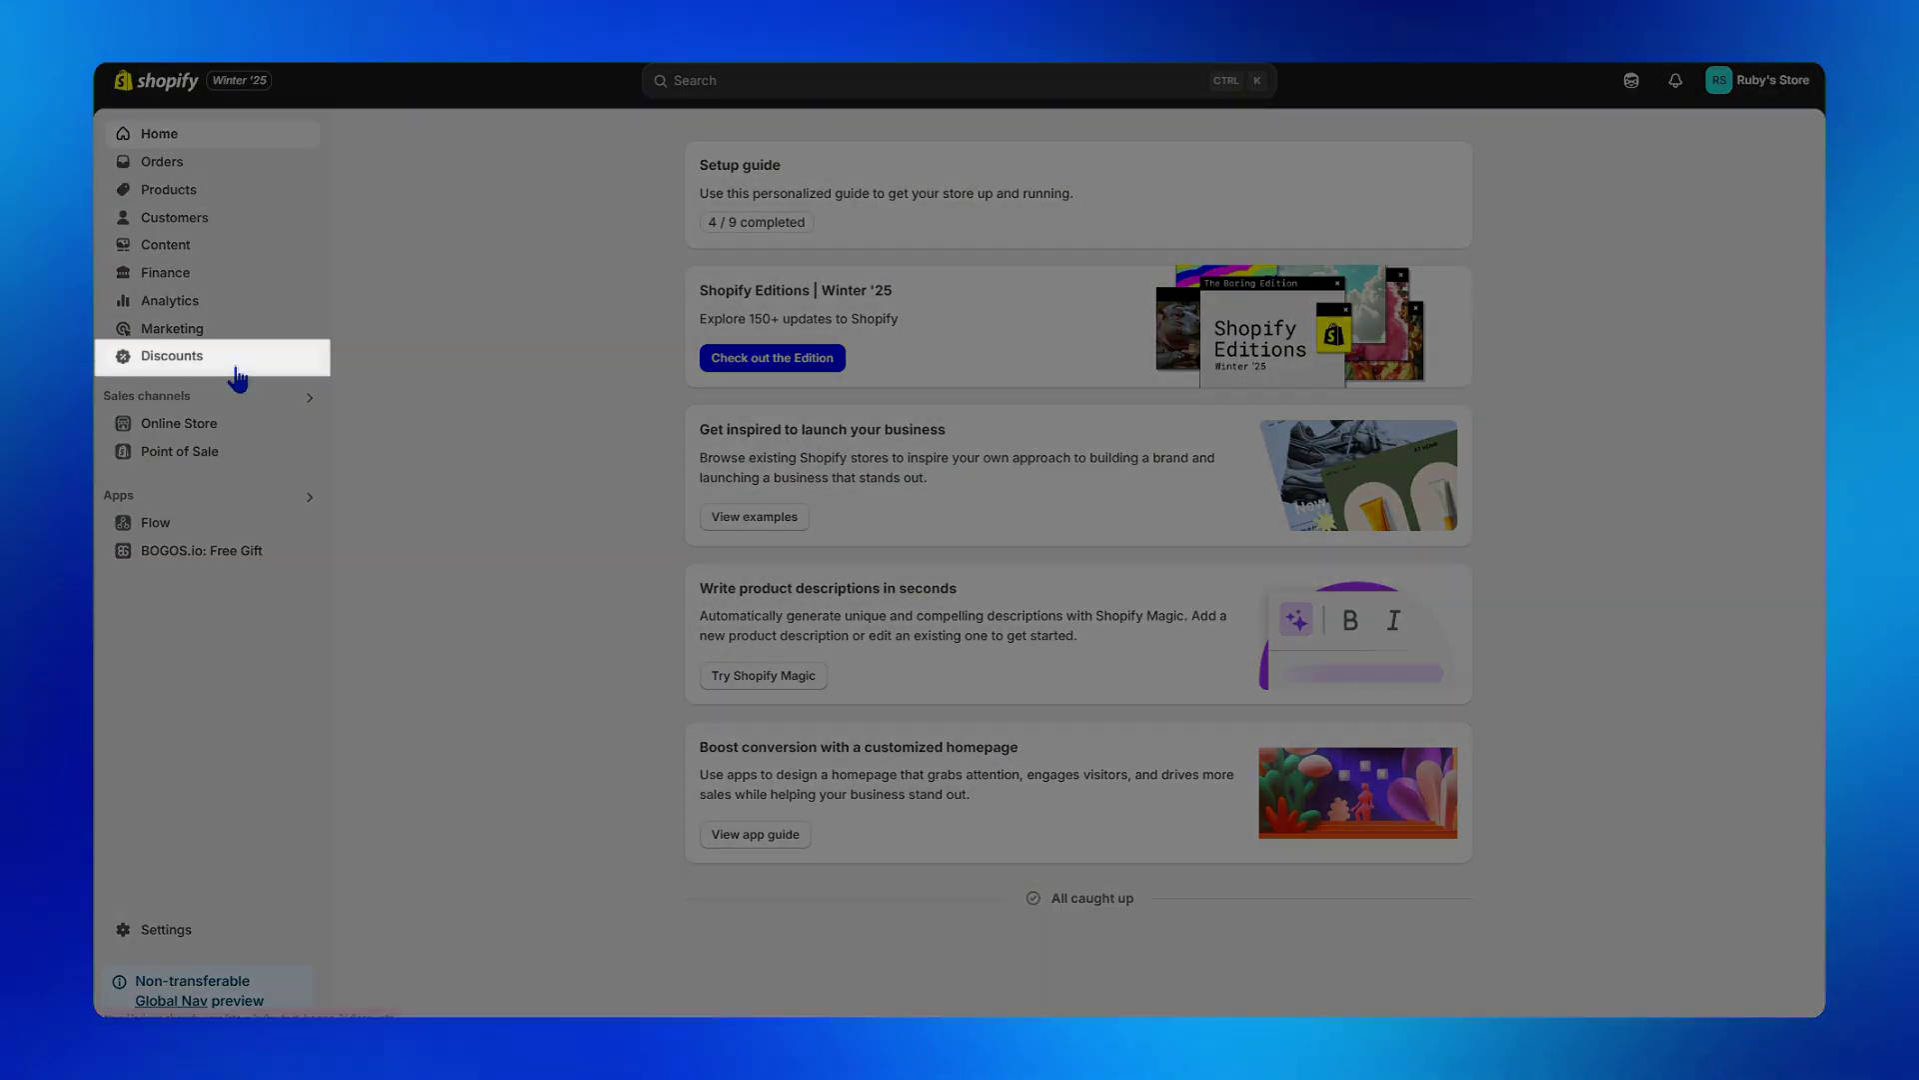
left_click(236, 370)
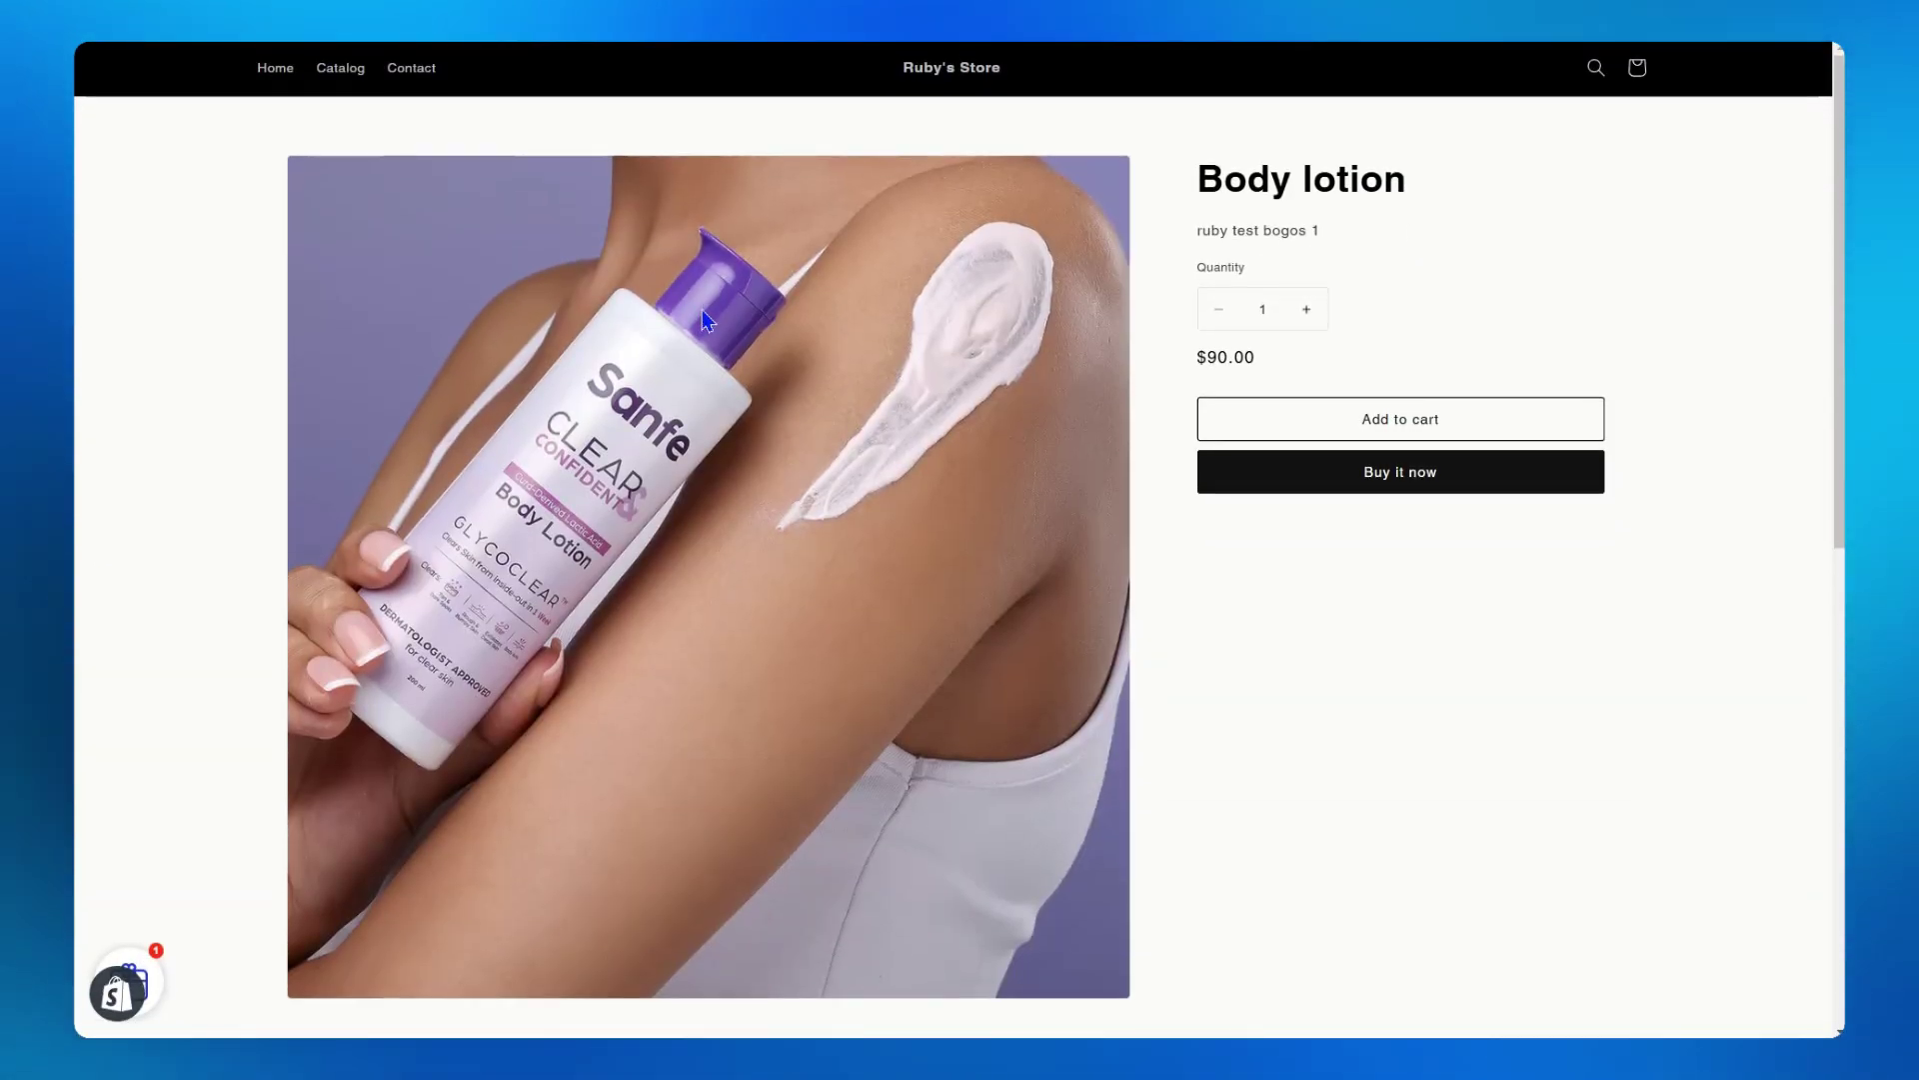
left_click(1532, 434)
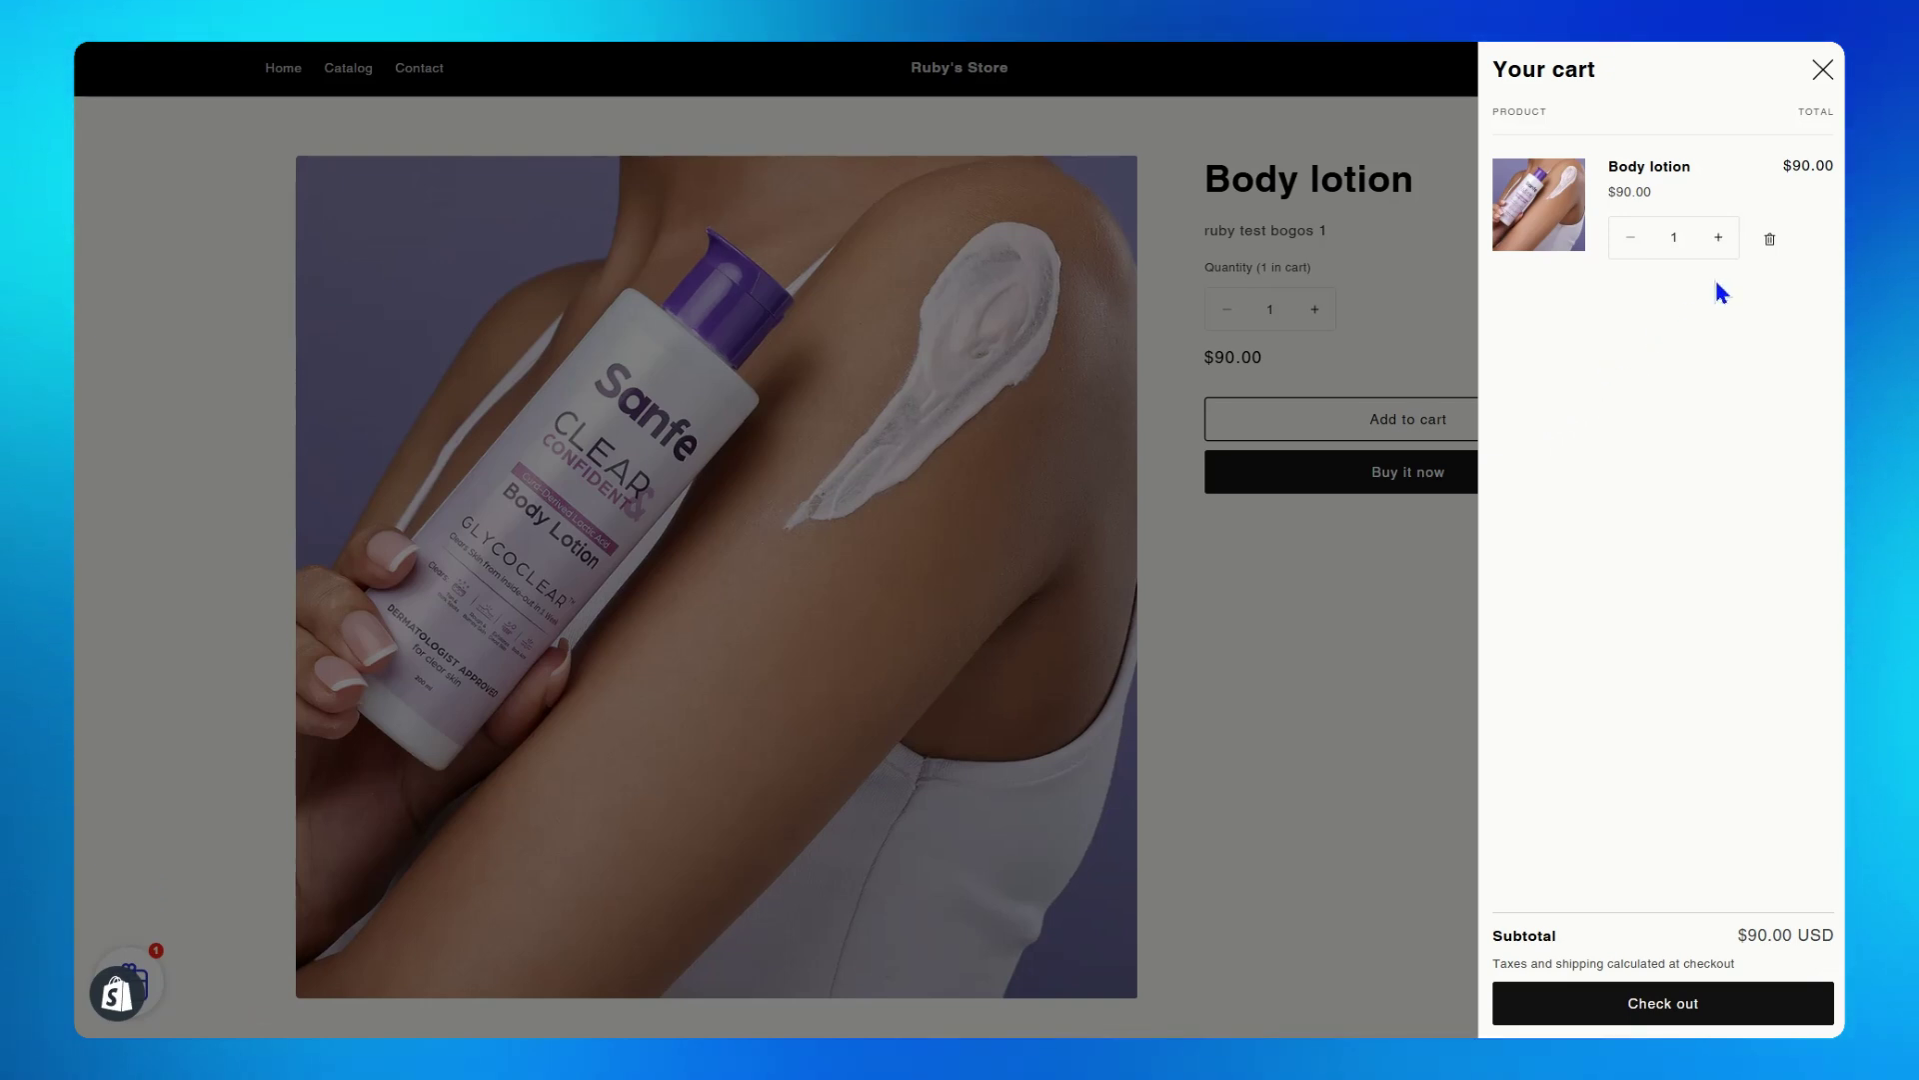
left_click(1720, 248)
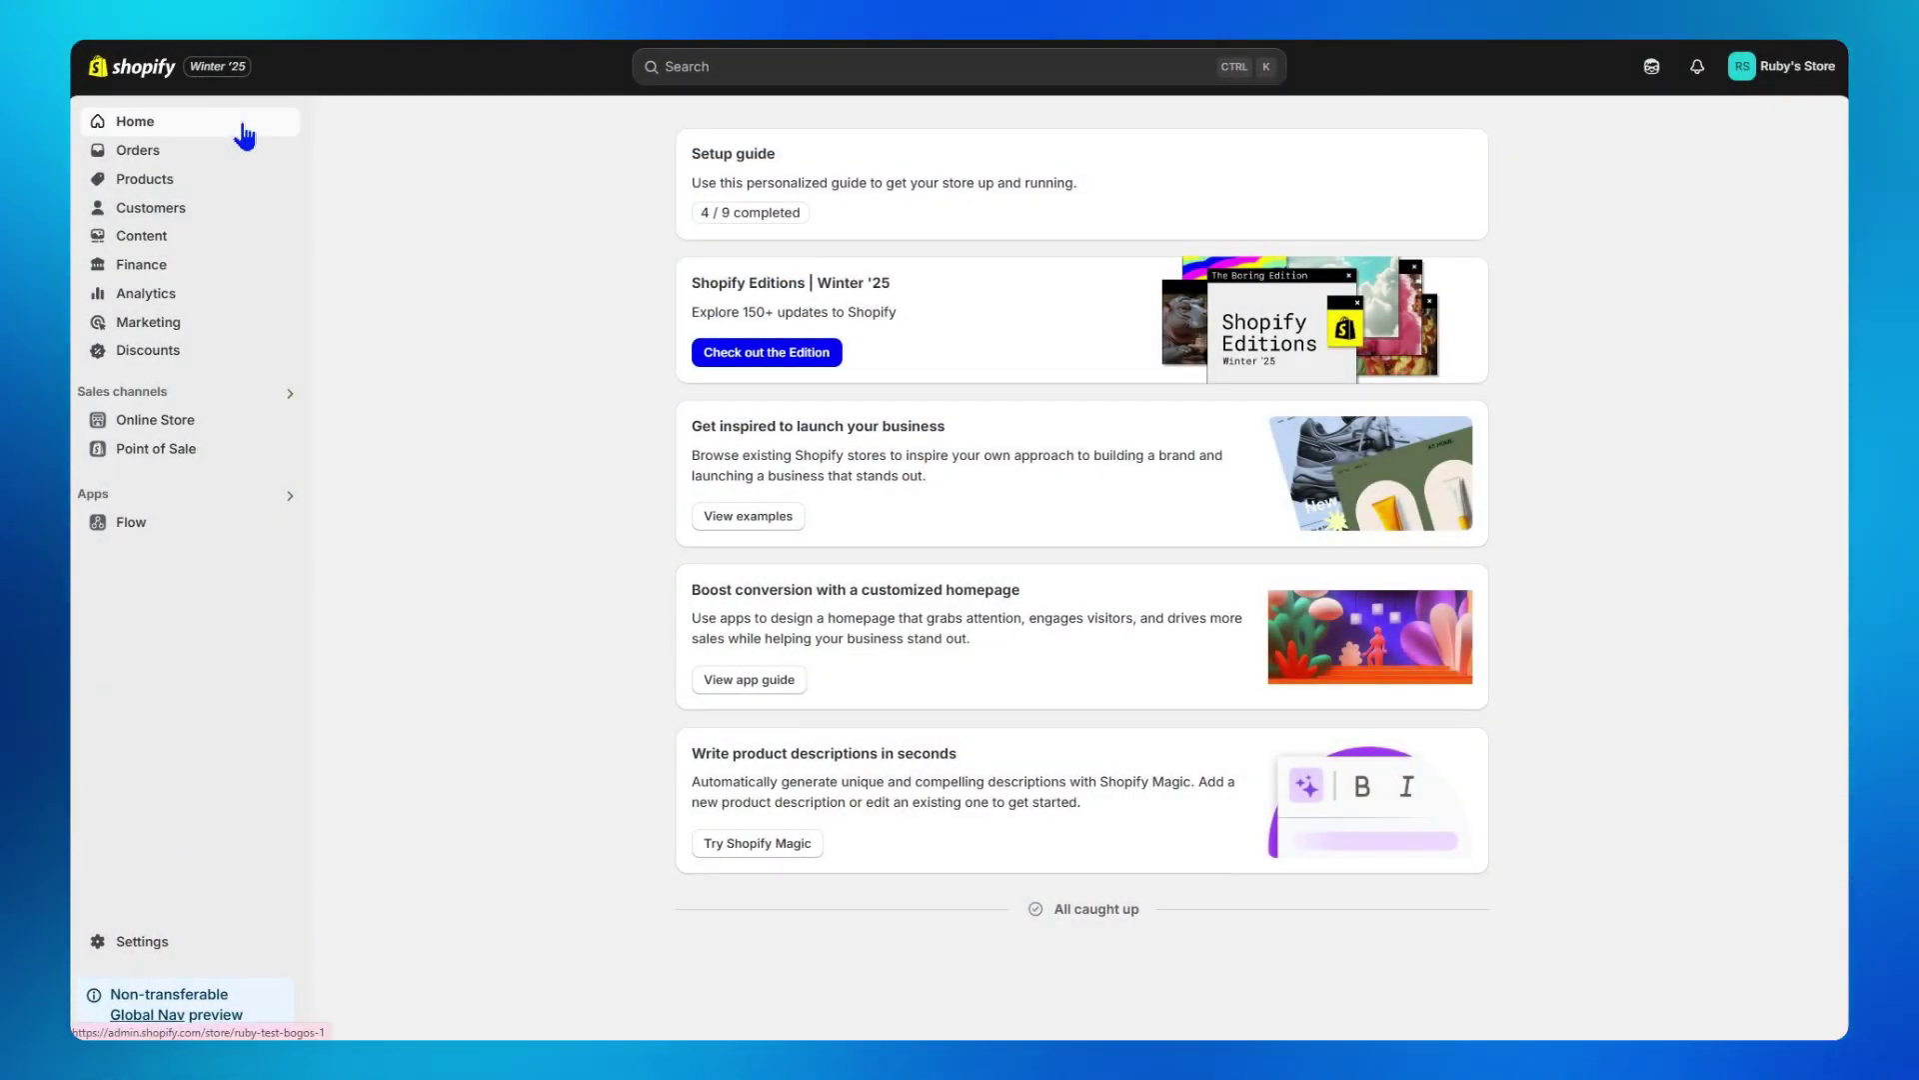
Step: Create an Automatic Buy X get Y discount titled 'Buy 1 lotion, get 1 lotion for free'
left_click(241, 362)
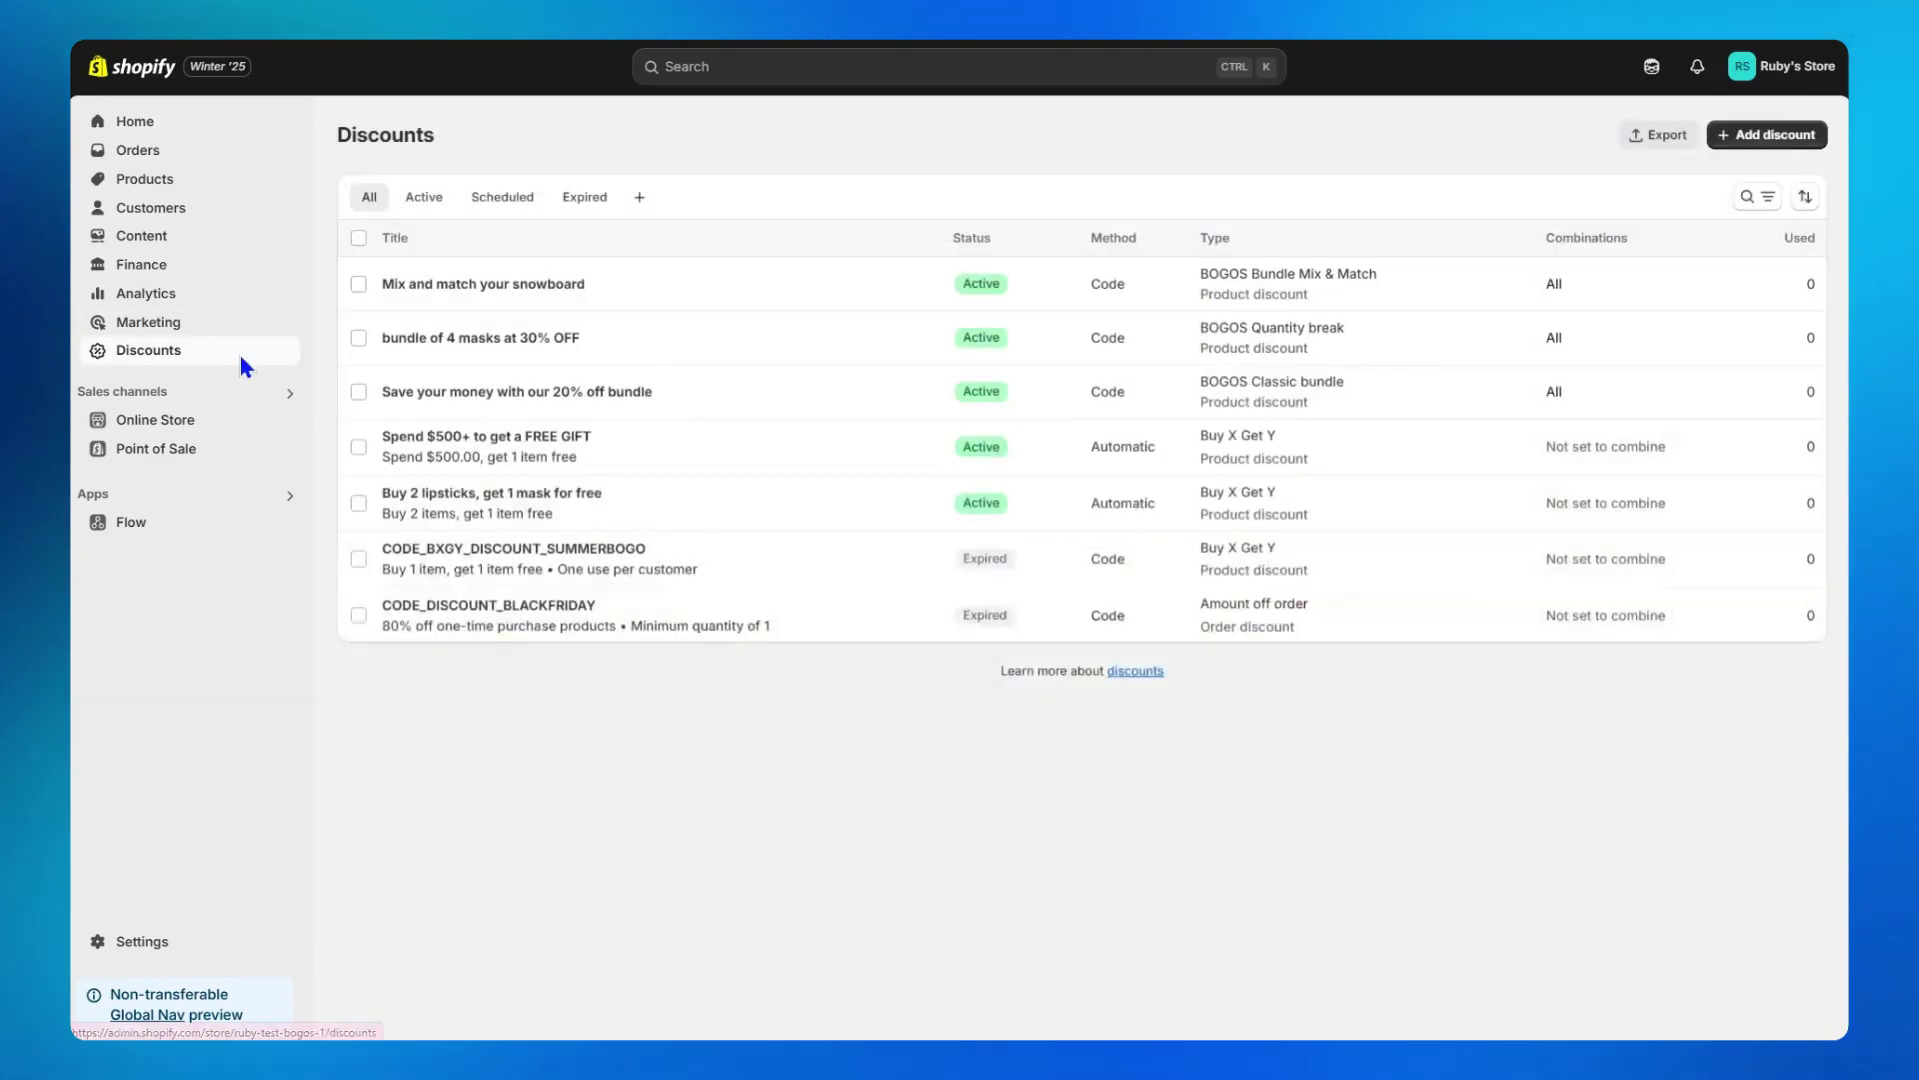
left_click(1721, 140)
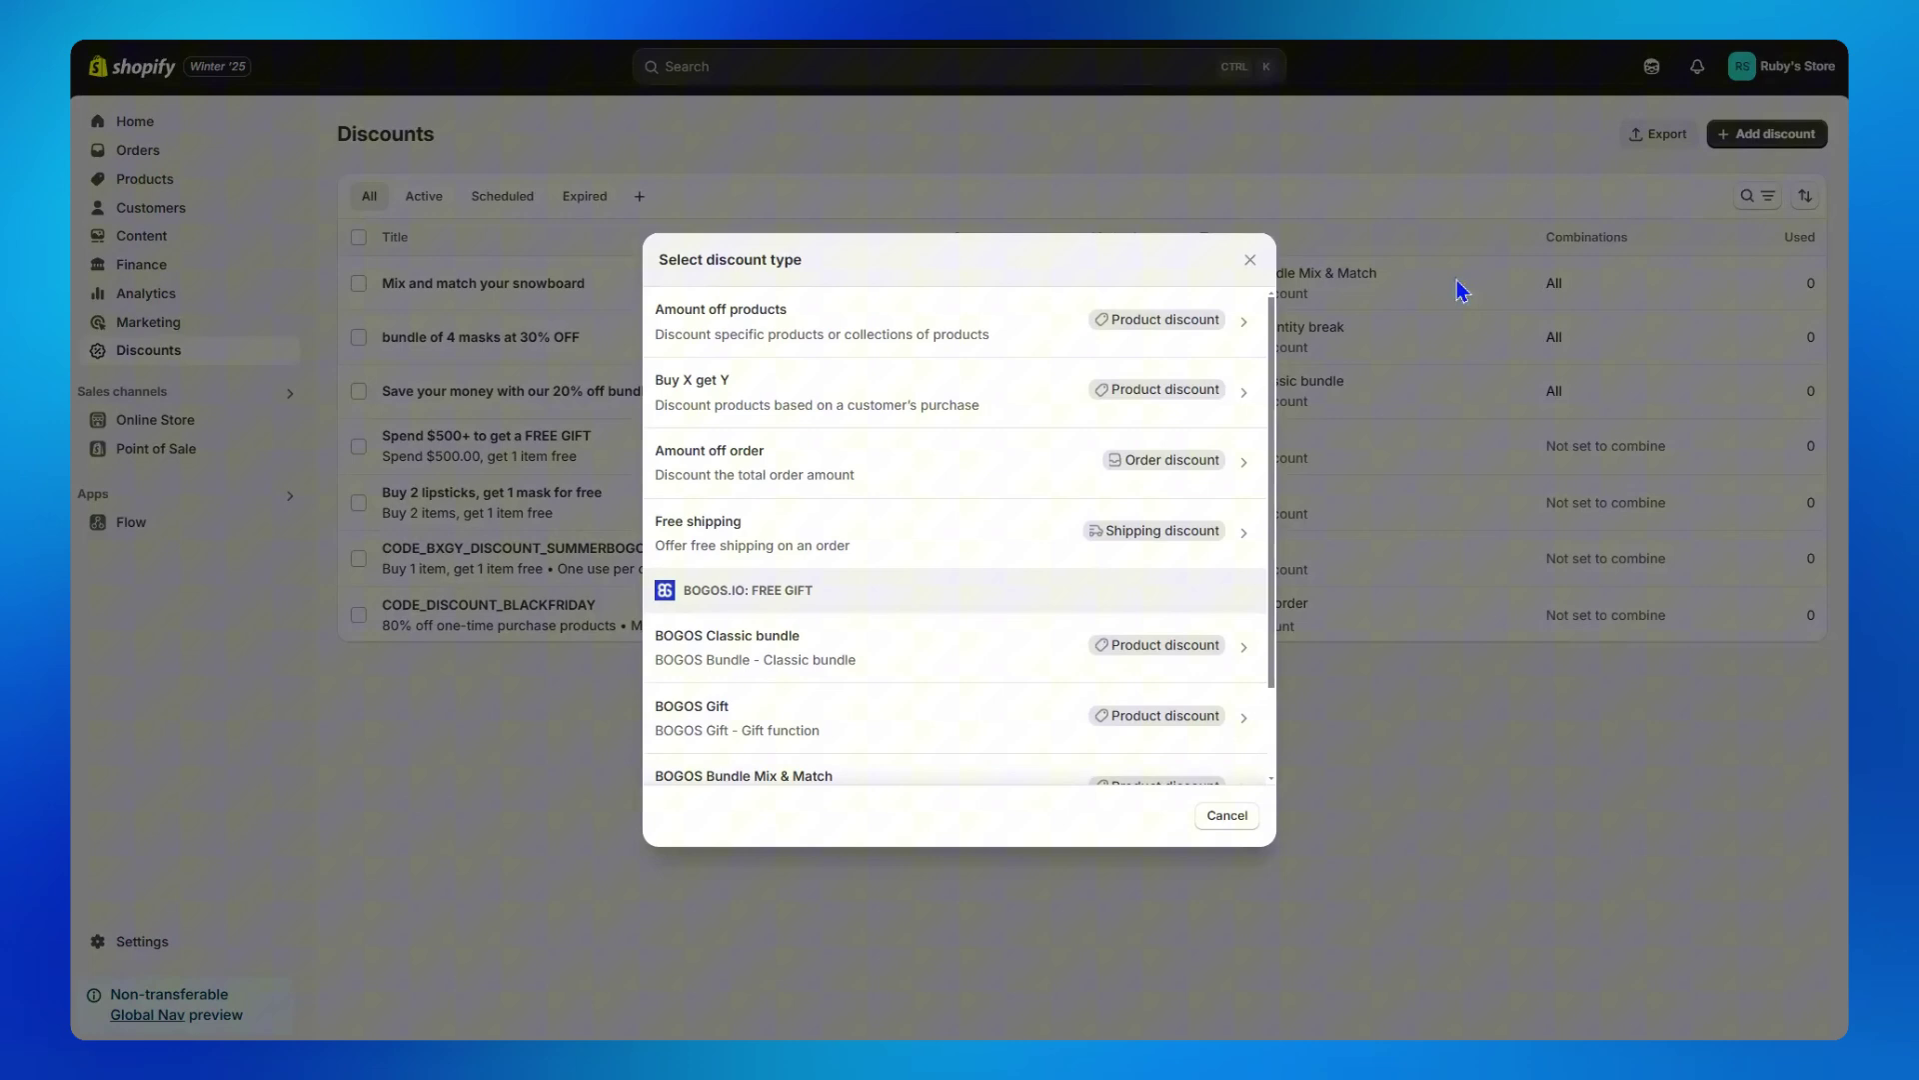
left_click(1133, 396)
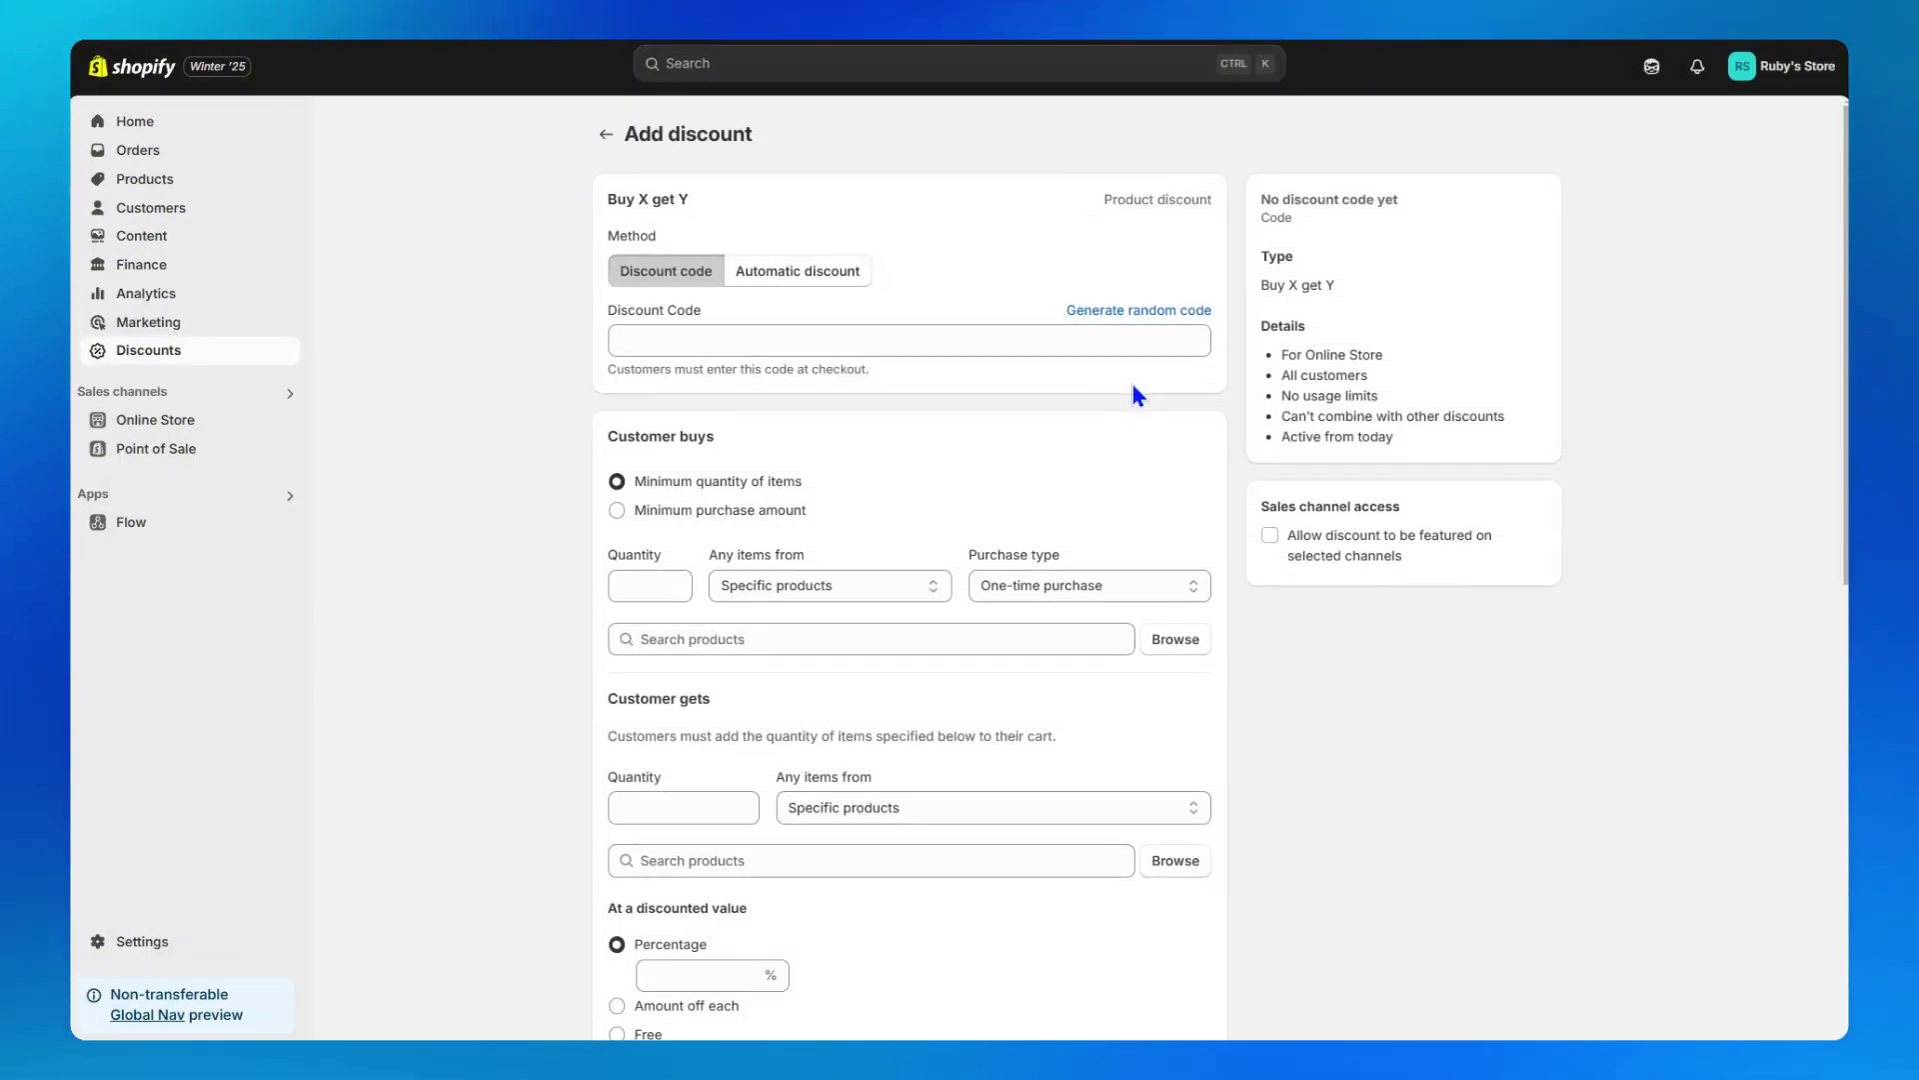
left_click(859, 291)
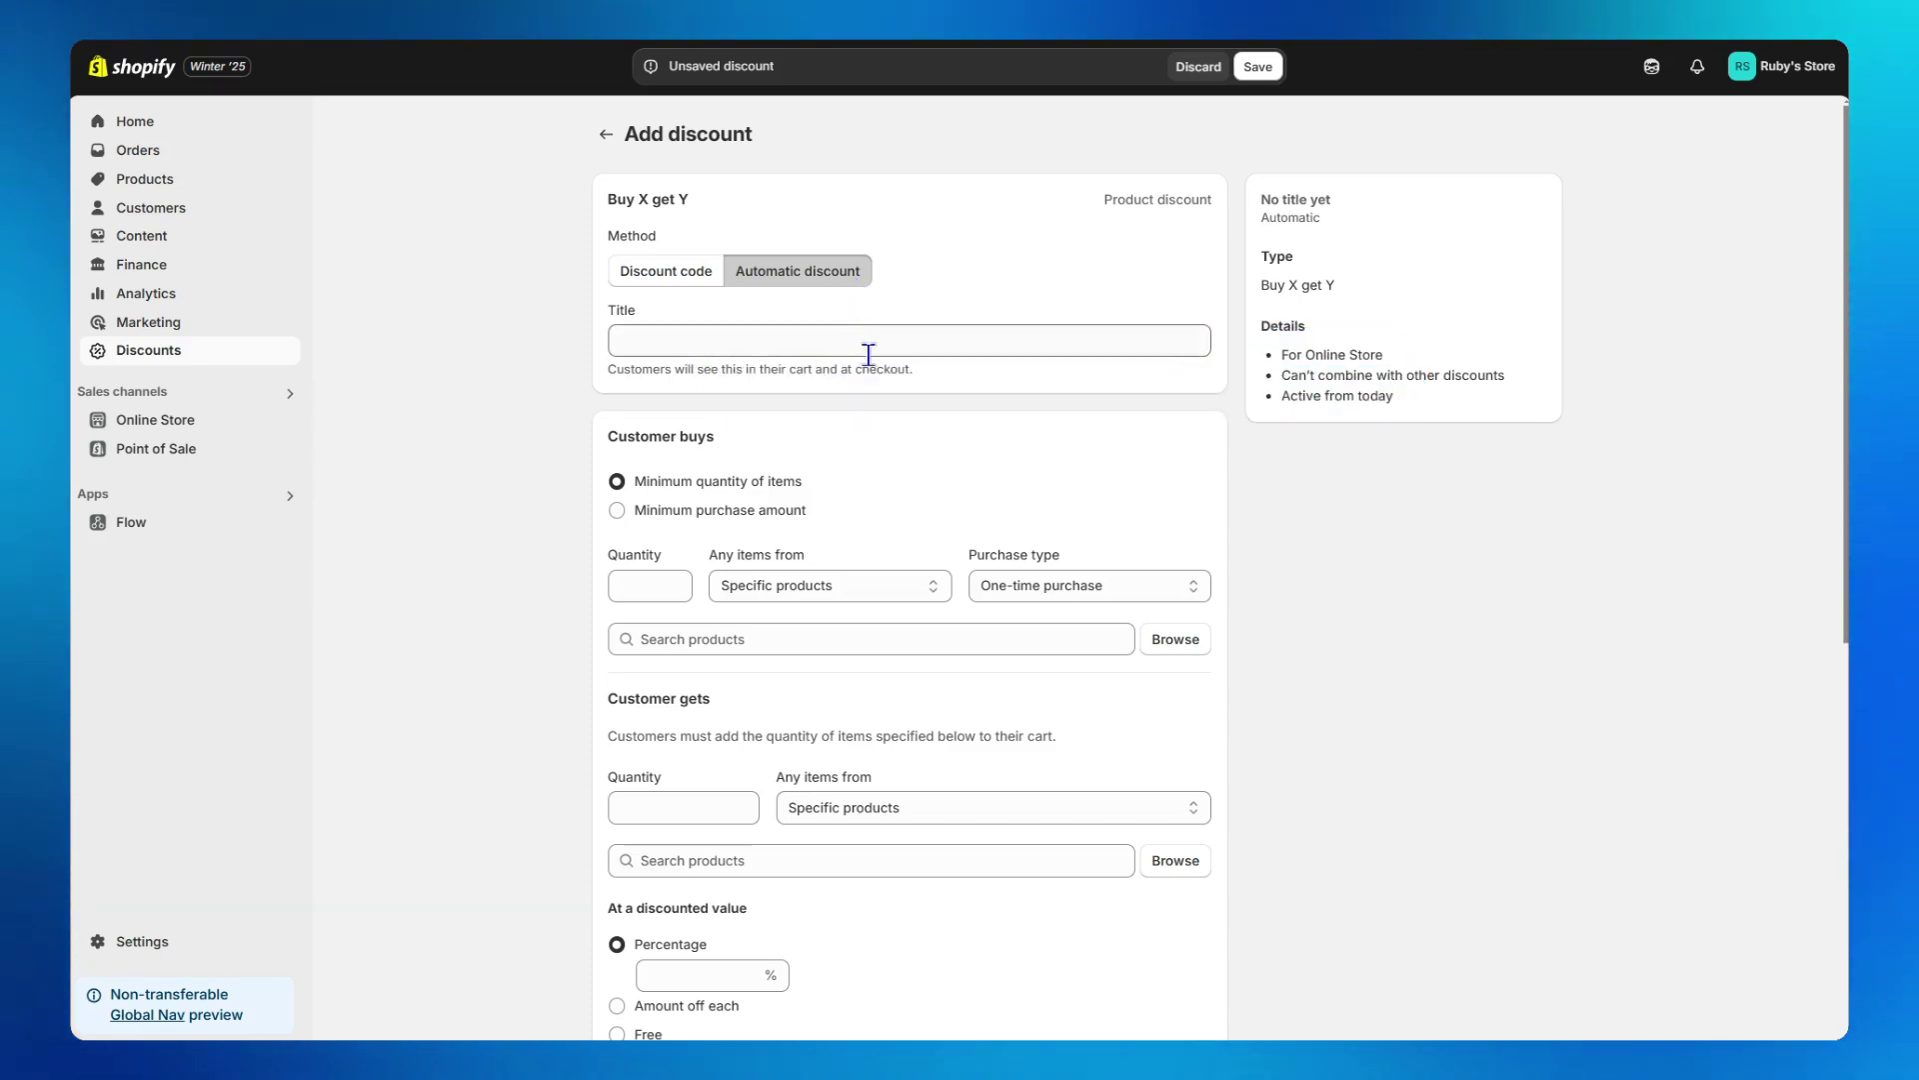
left_click(929, 389)
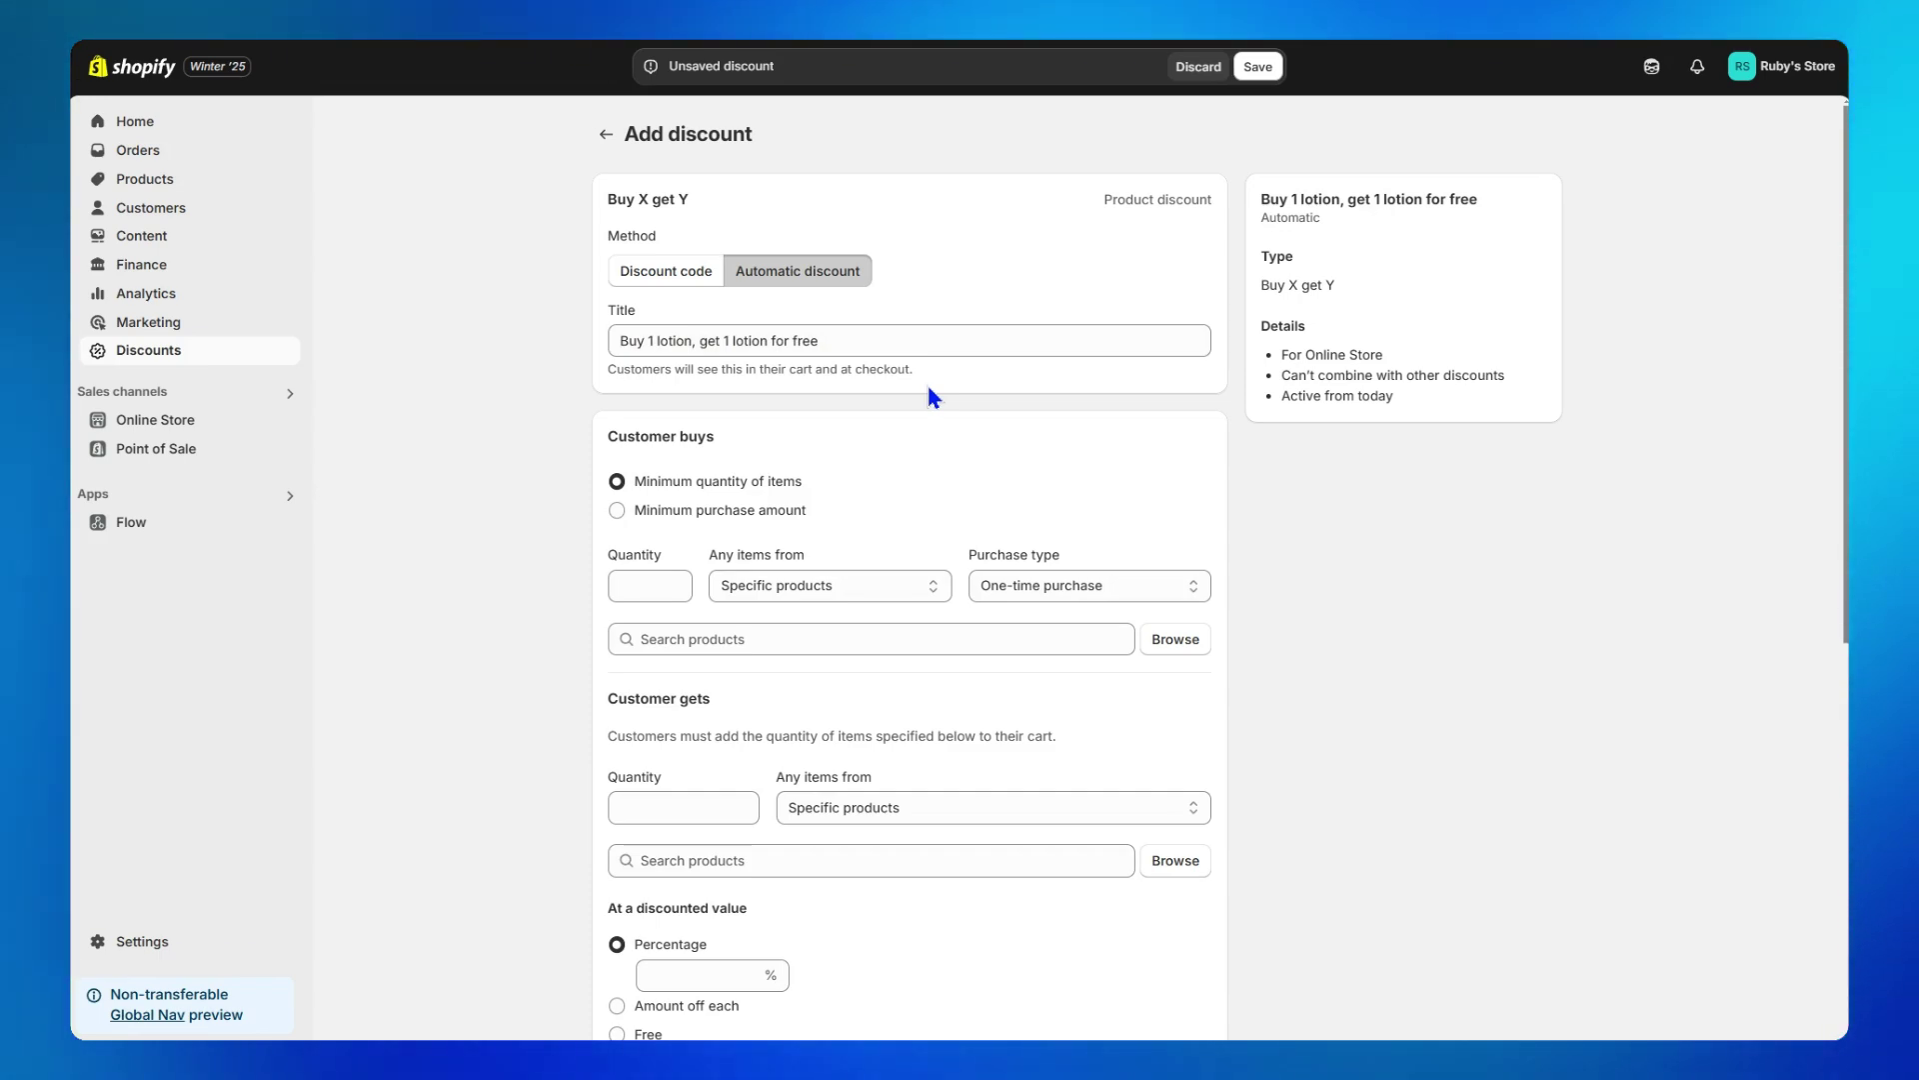
Step: Set Customer buys to 1 Body lotion
scroll(928, 397, "down", 2)
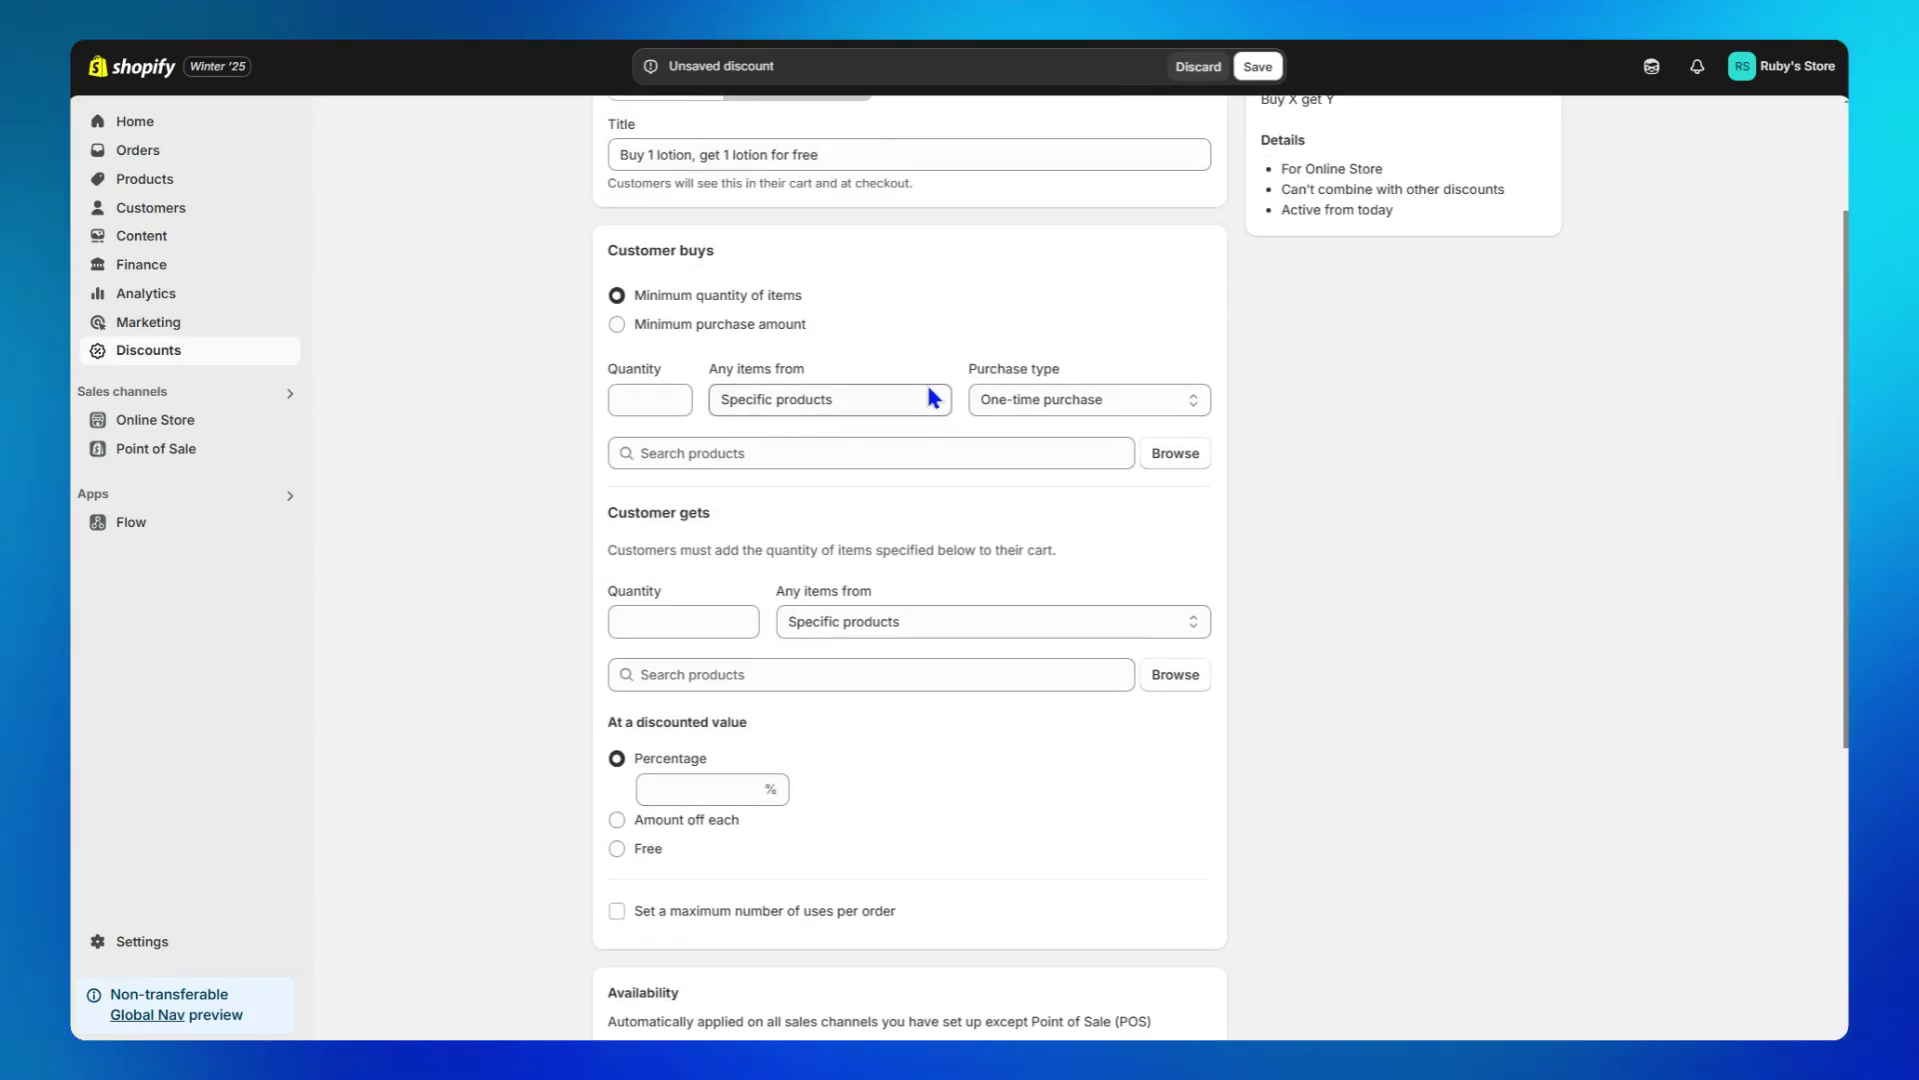
left_click(734, 267)
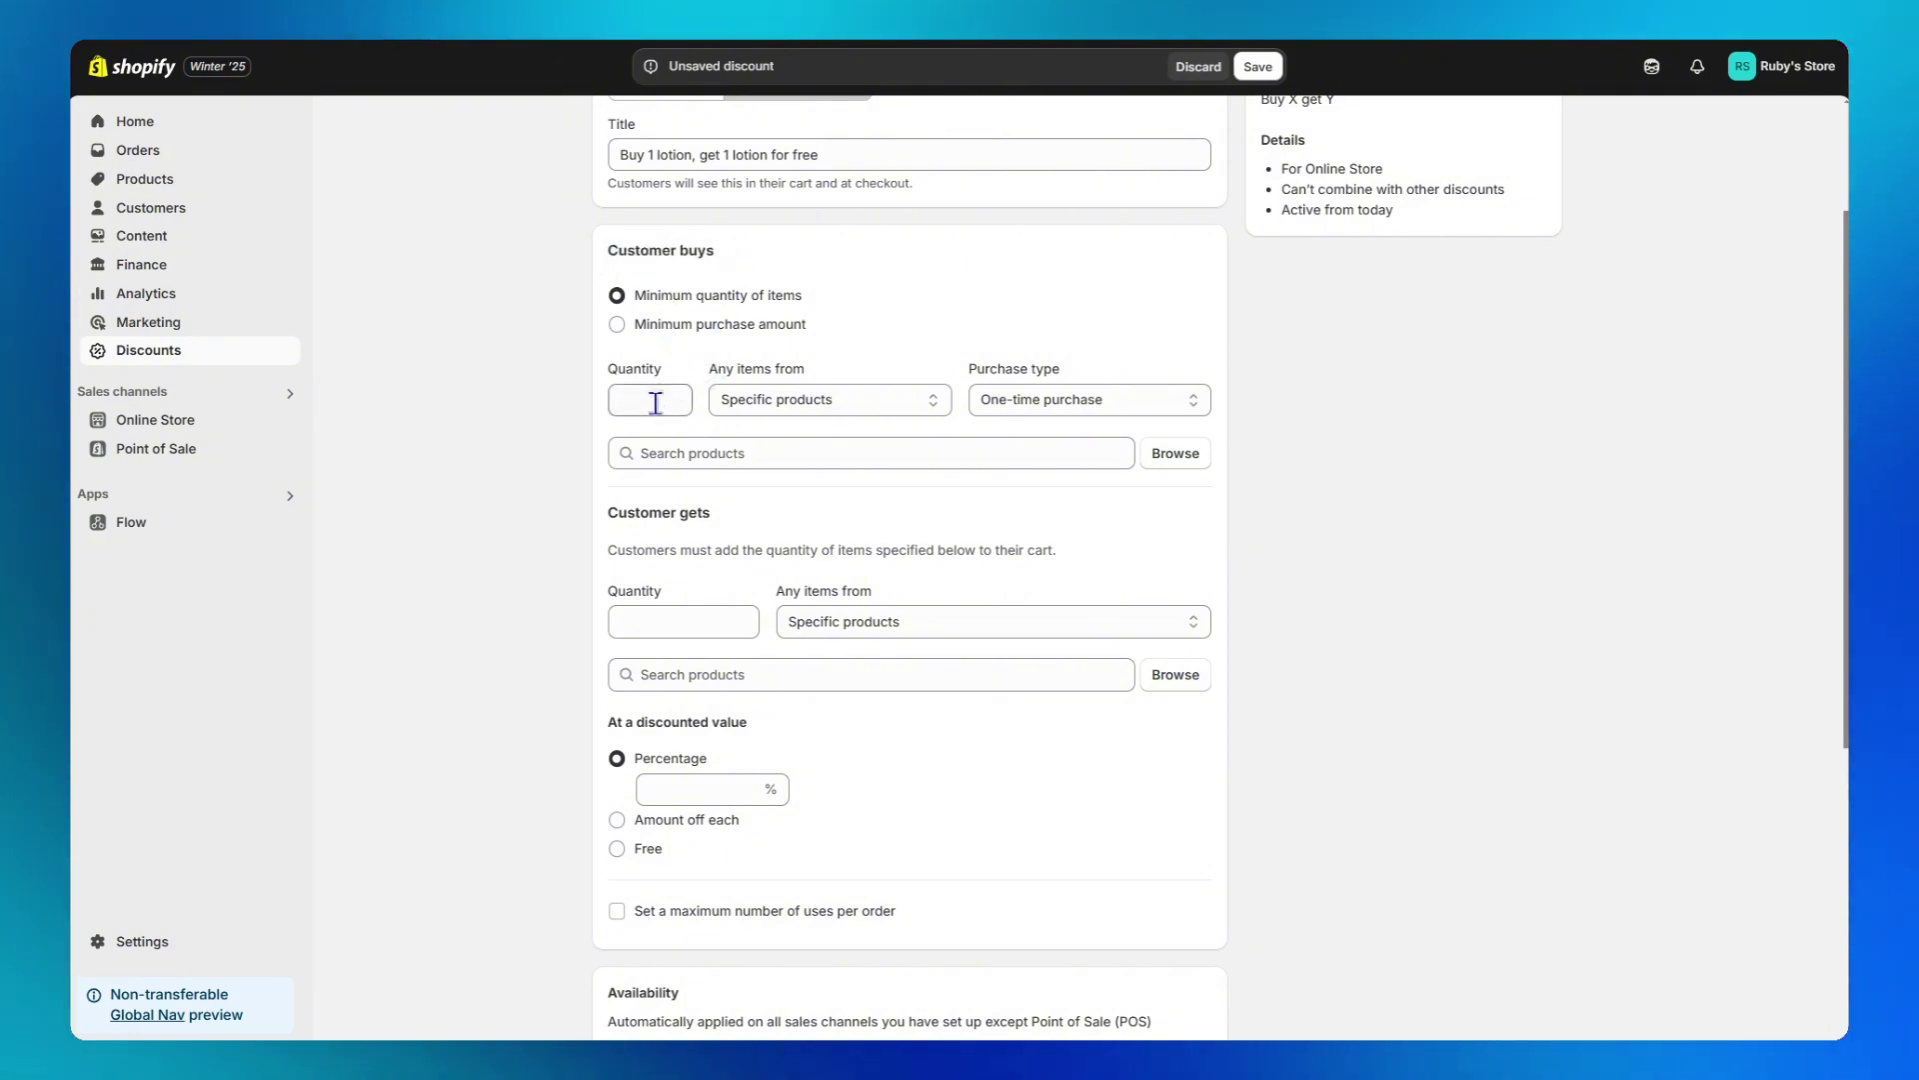
left_click(886, 410)
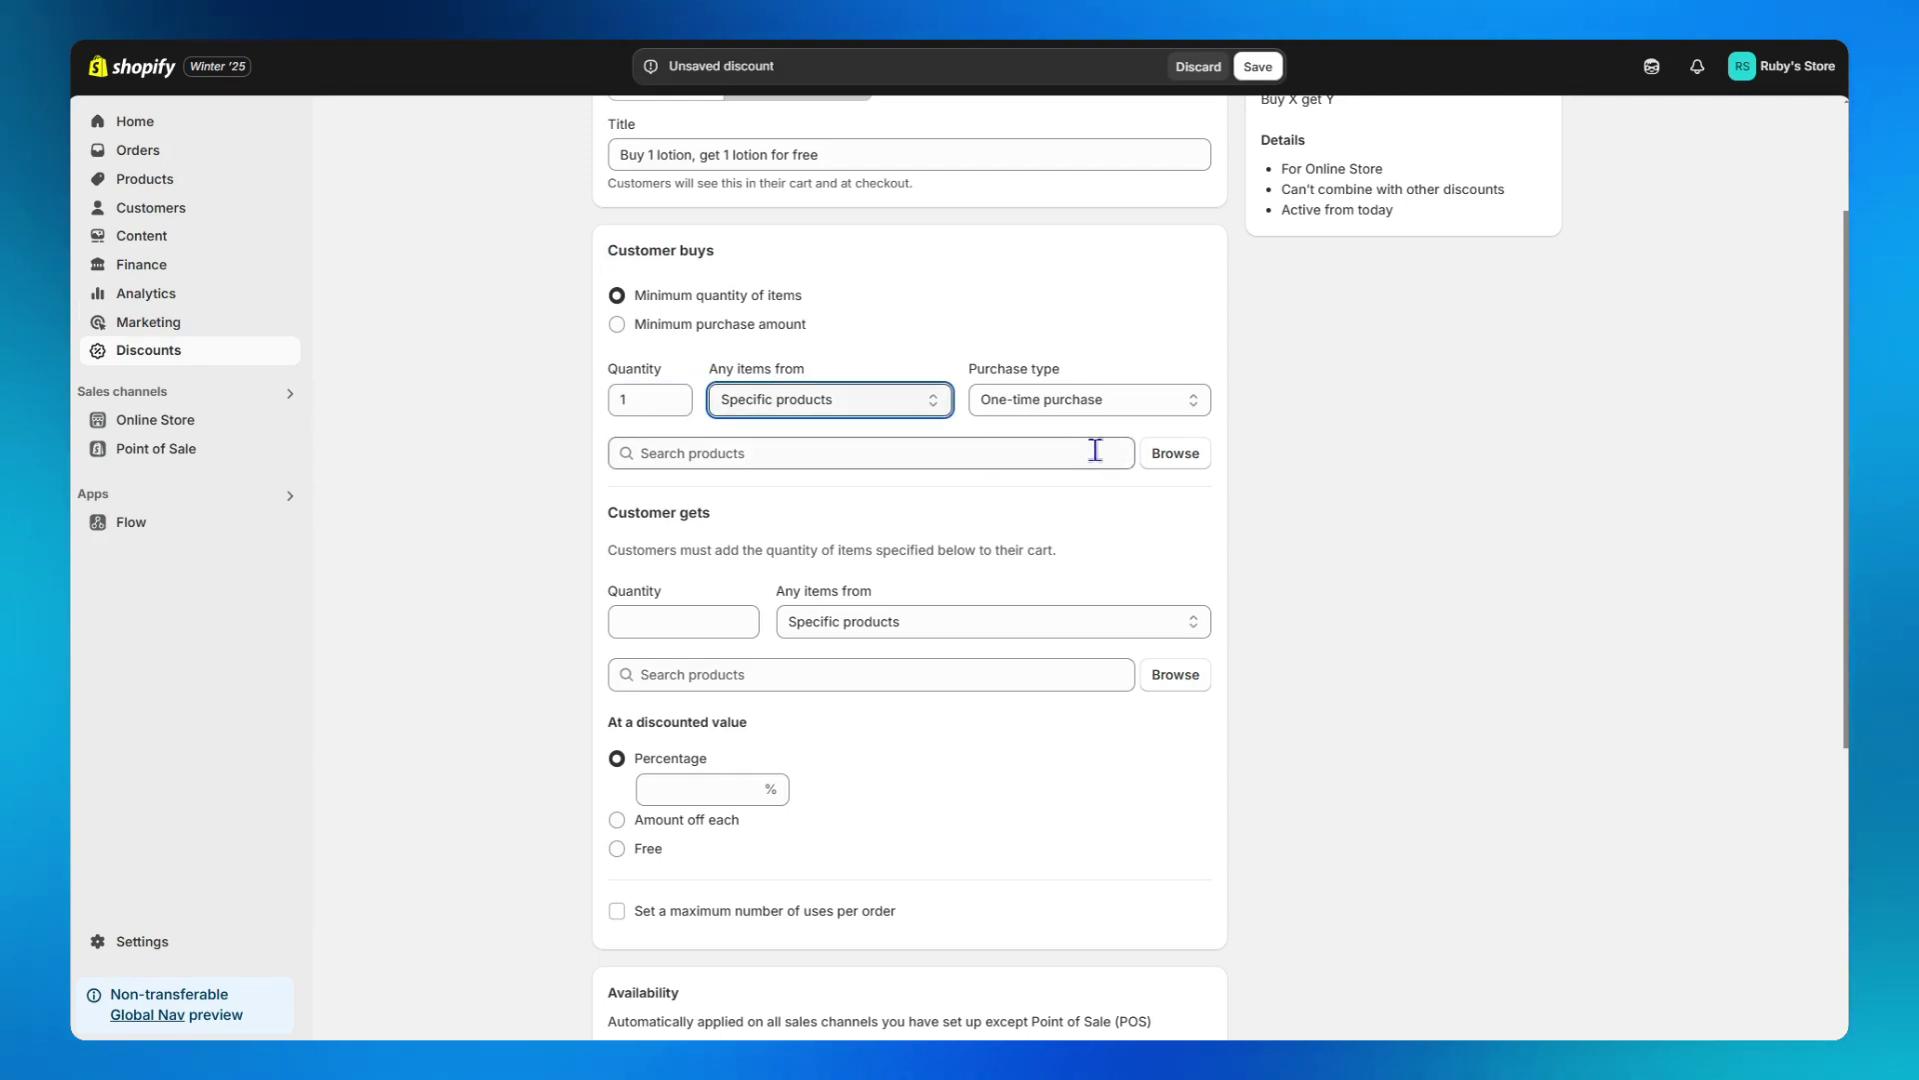
left_click(1175, 452)
left_click(1144, 385)
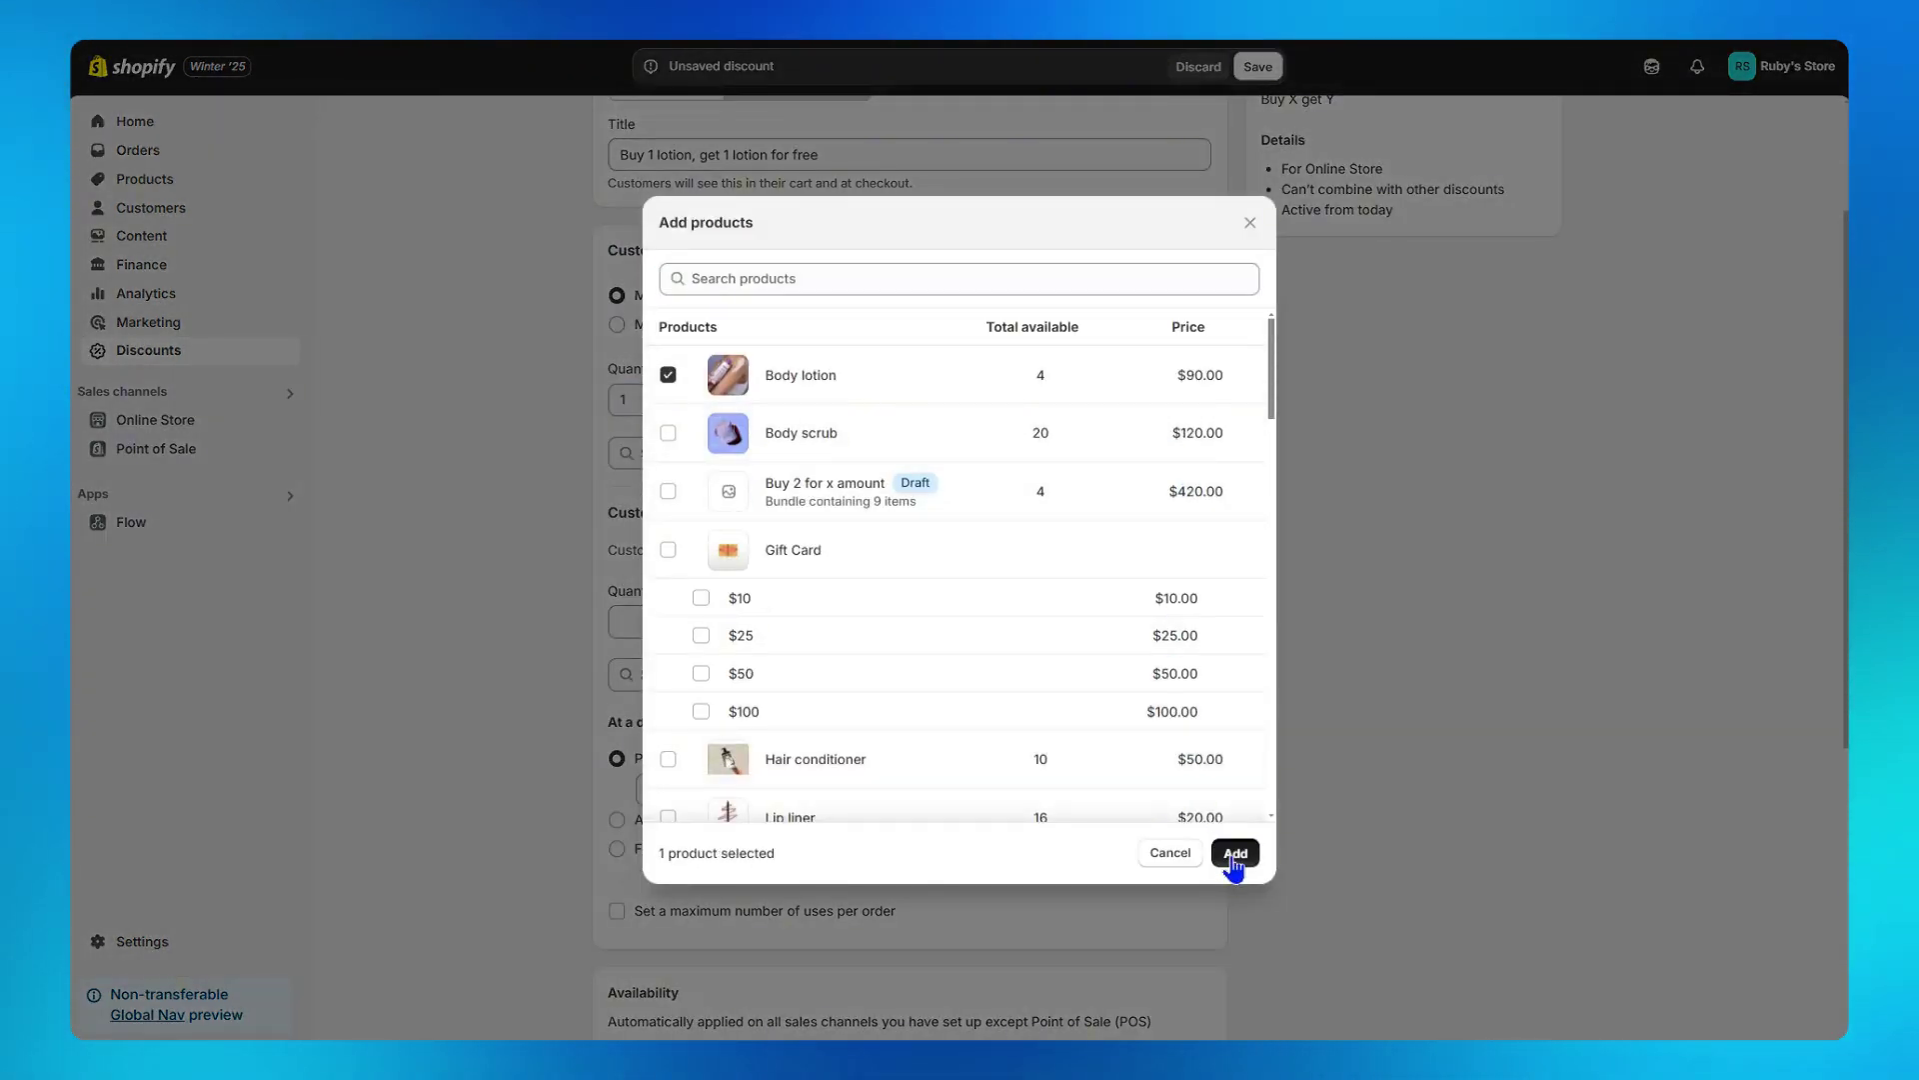
left_click(1234, 853)
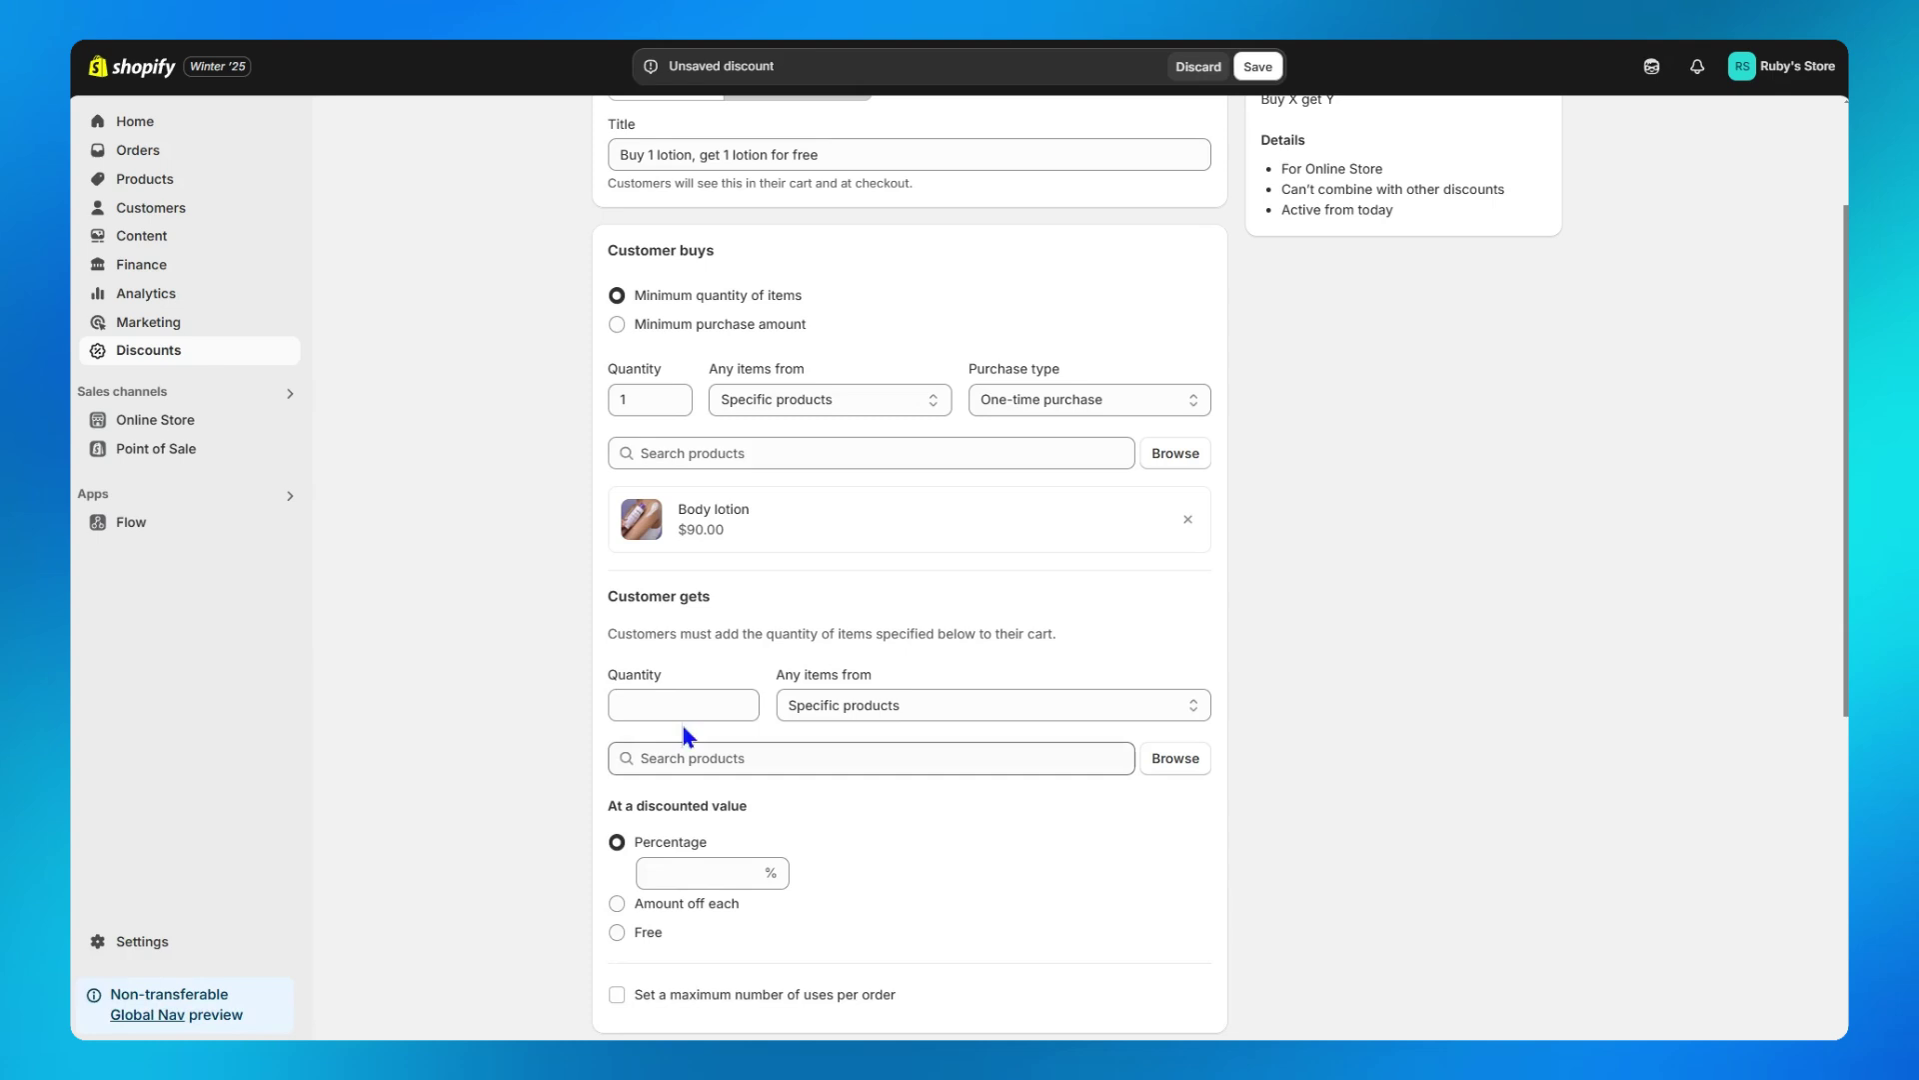
Step: Make customers get 1 Body lotion free, then save the discount
left_click_drag(602, 595, 705, 598)
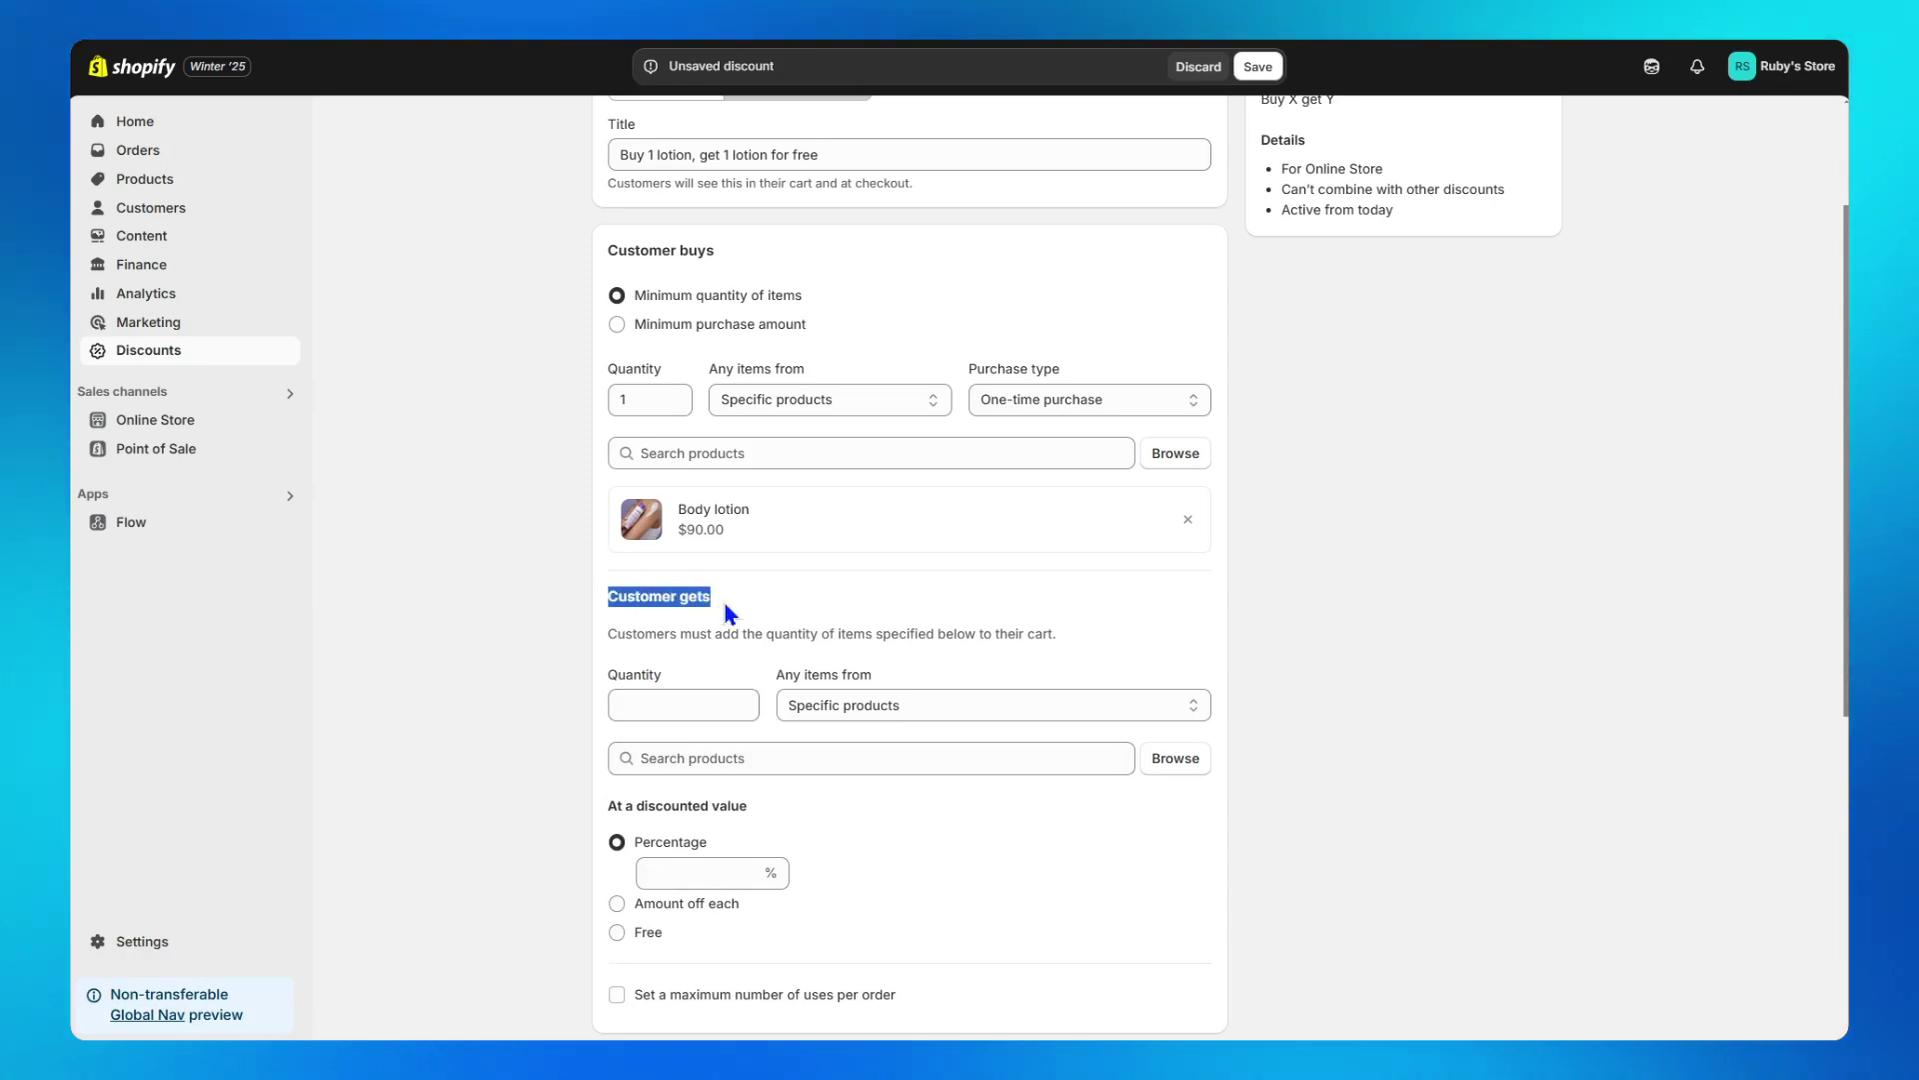
left_click(687, 703)
type("1")
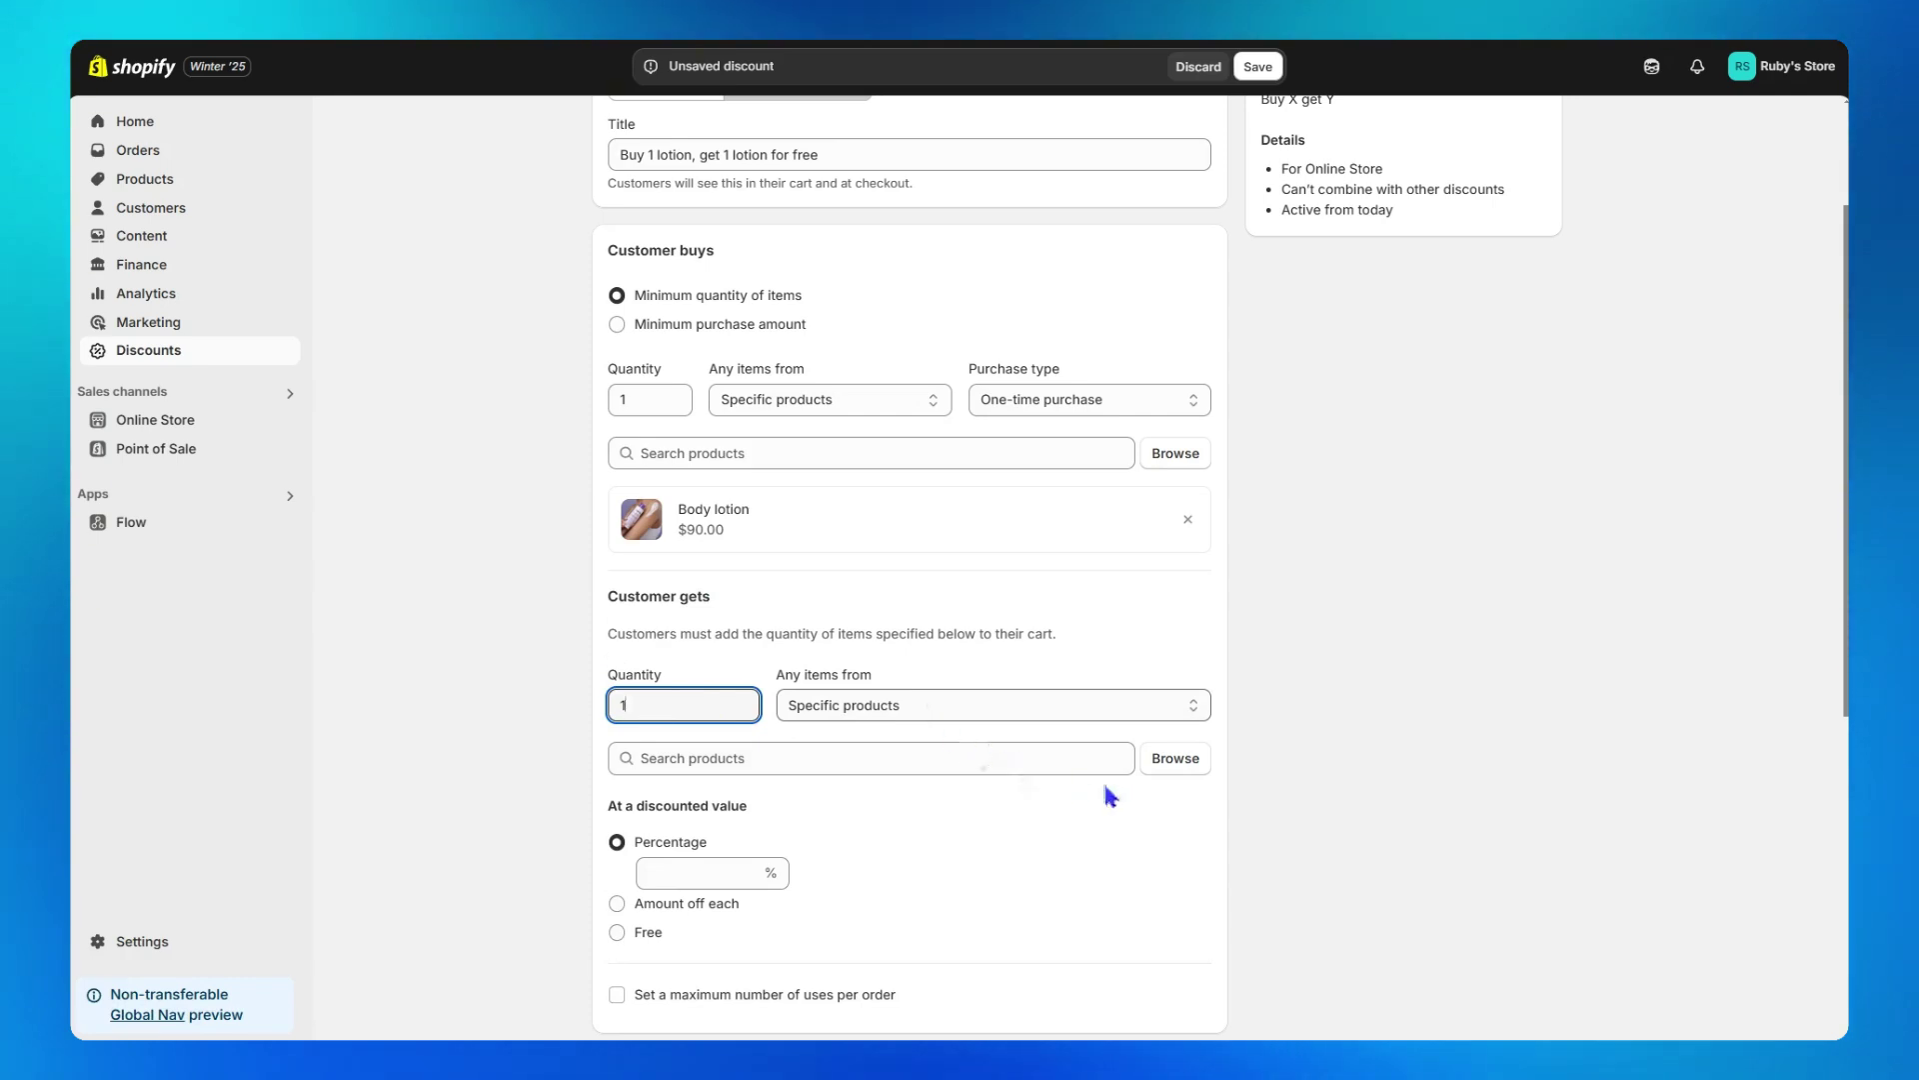
left_click(1169, 758)
left_click(1064, 400)
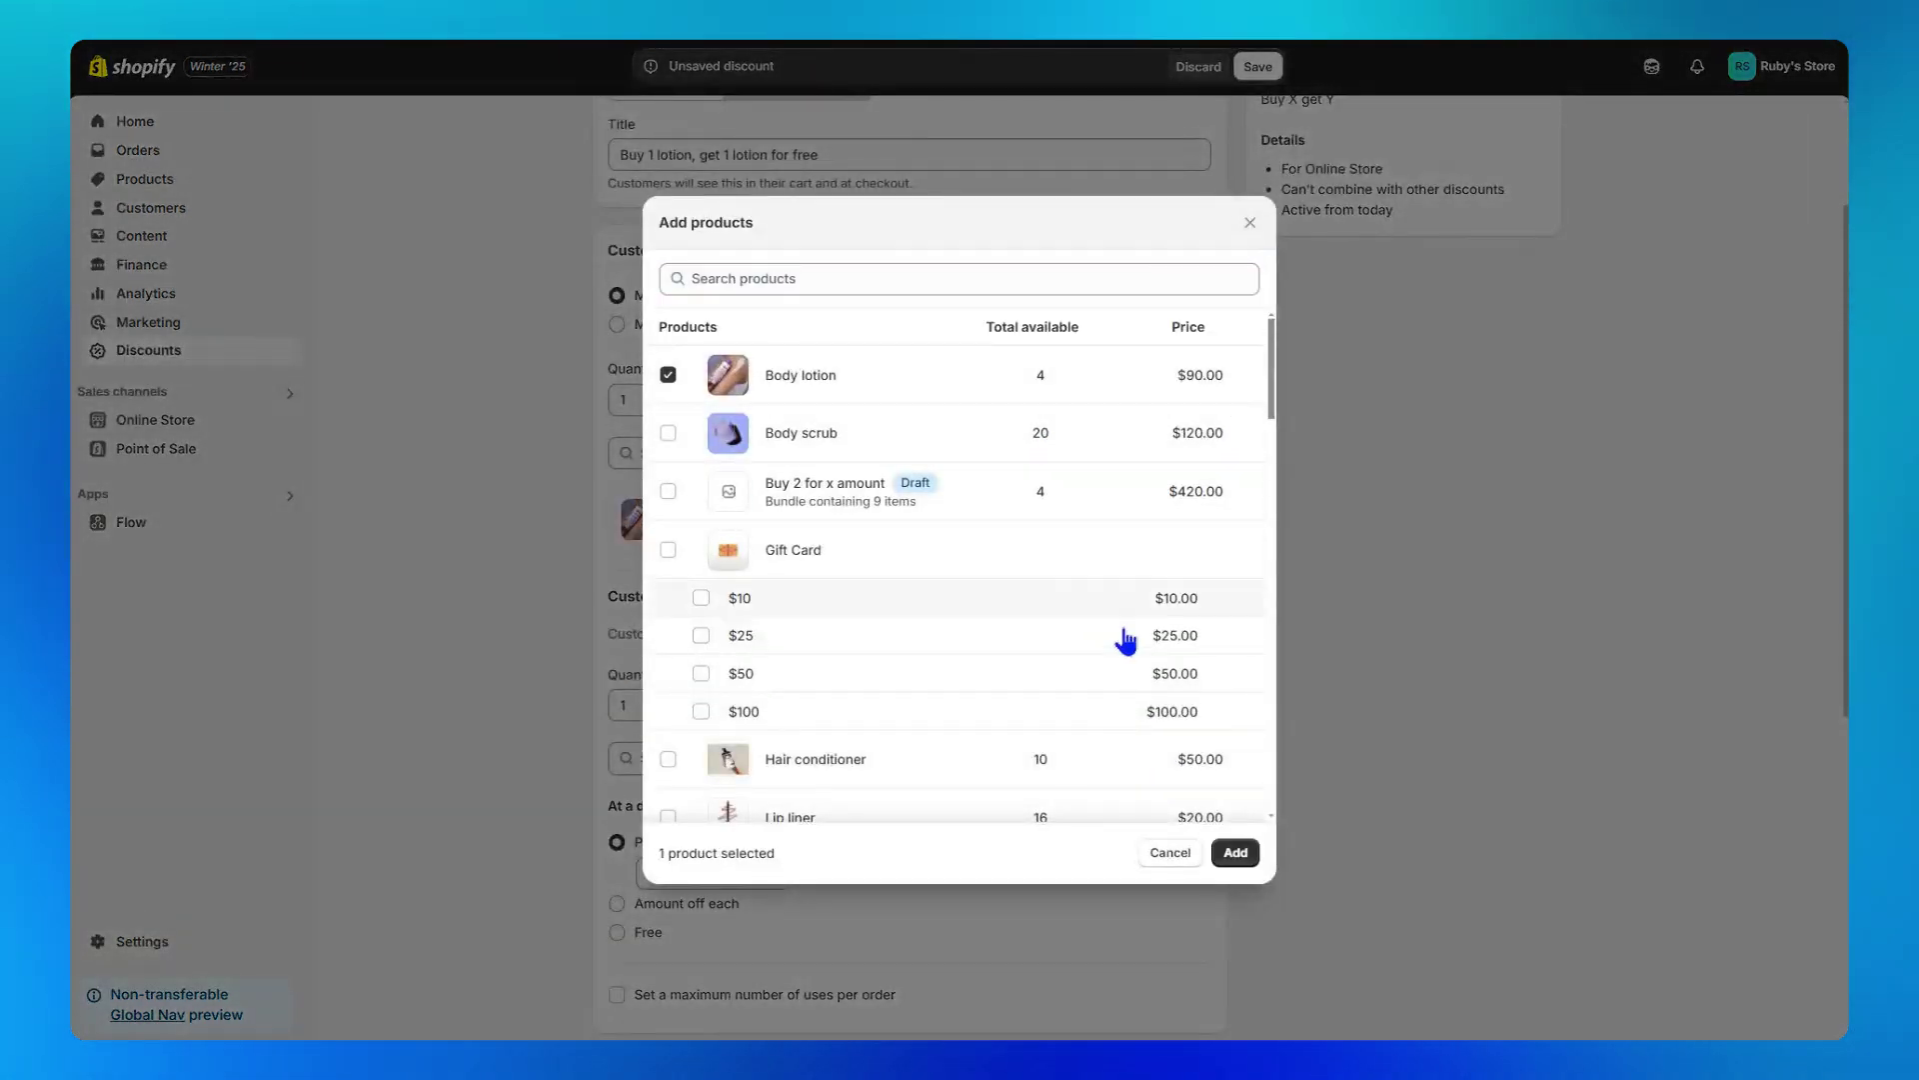
left_click(1235, 851)
scroll(1245, 862, "down", 3)
scroll(1245, 862, "down", 3)
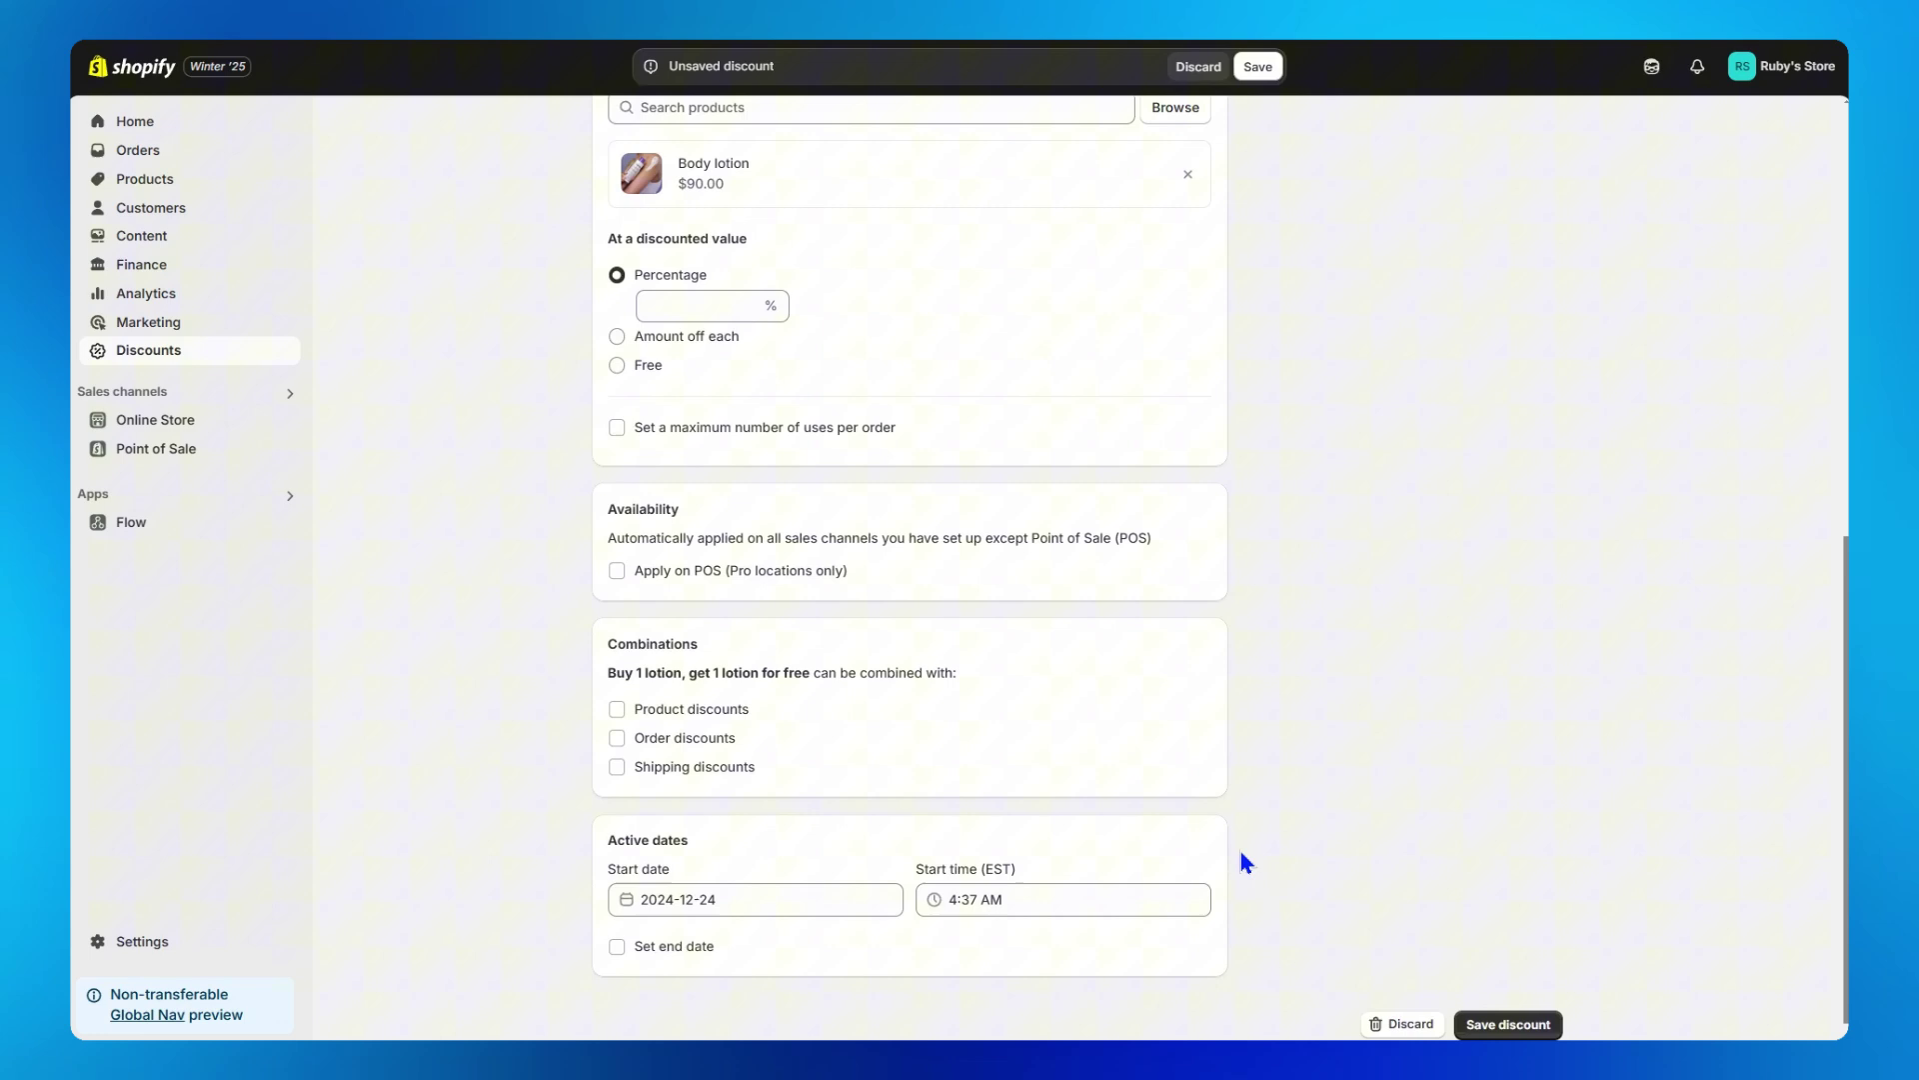
left_click(617, 366)
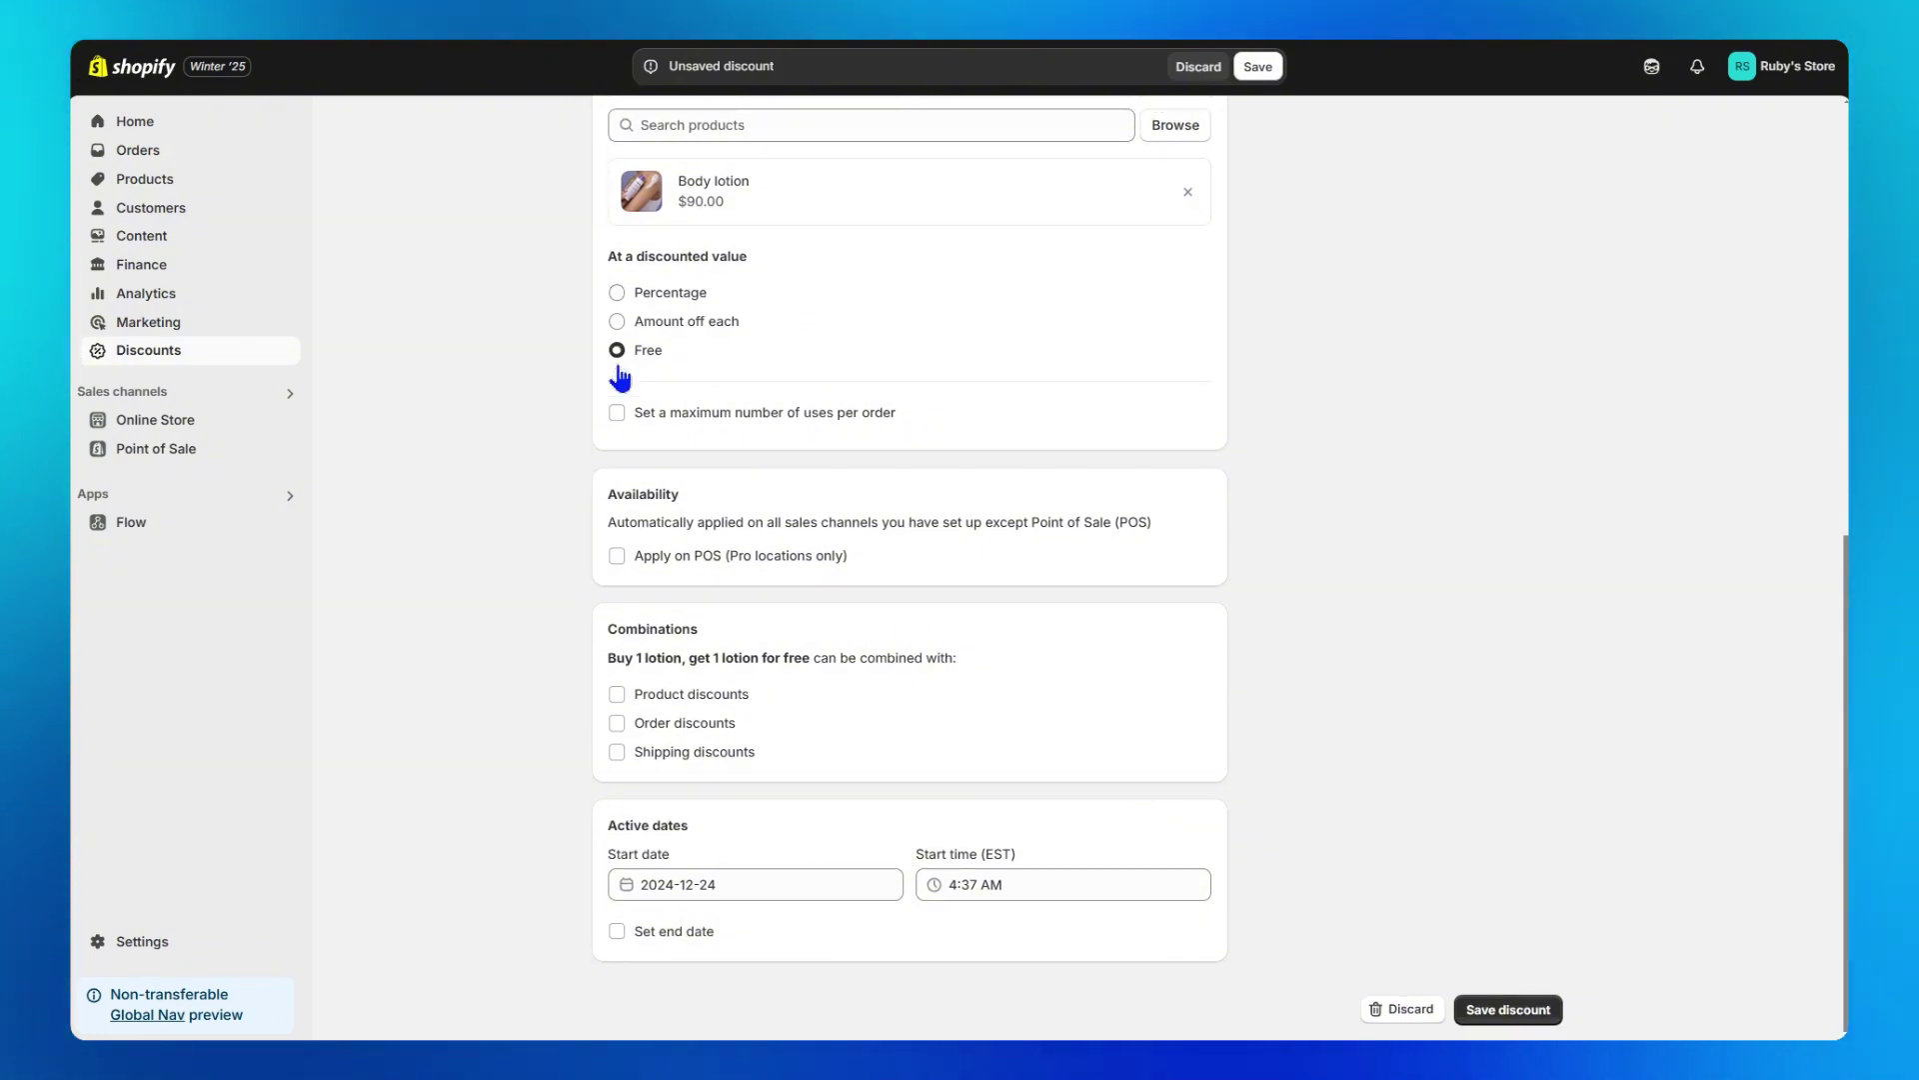
left_click(1498, 1024)
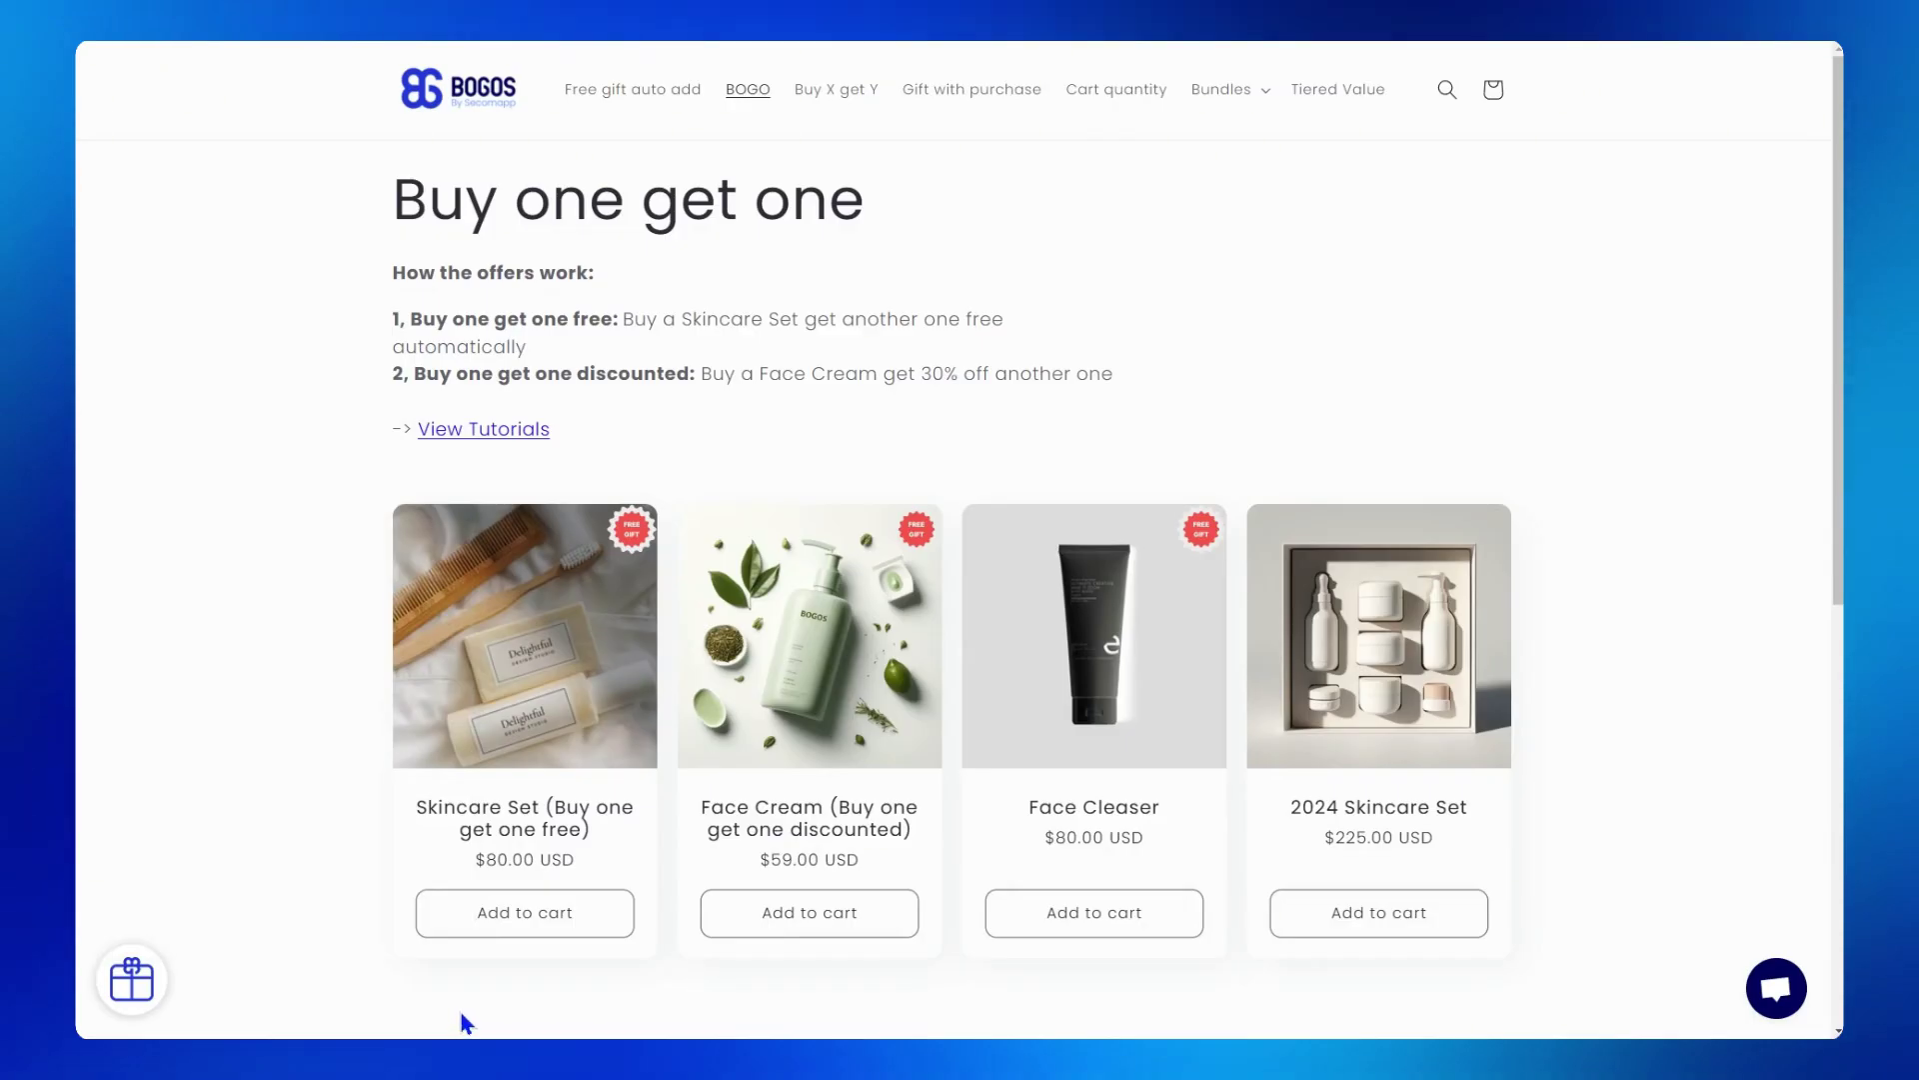
Step: Add a Skincare Set and a Face Cleaser to the cart, then expand the offer's product list
left_click(583, 921)
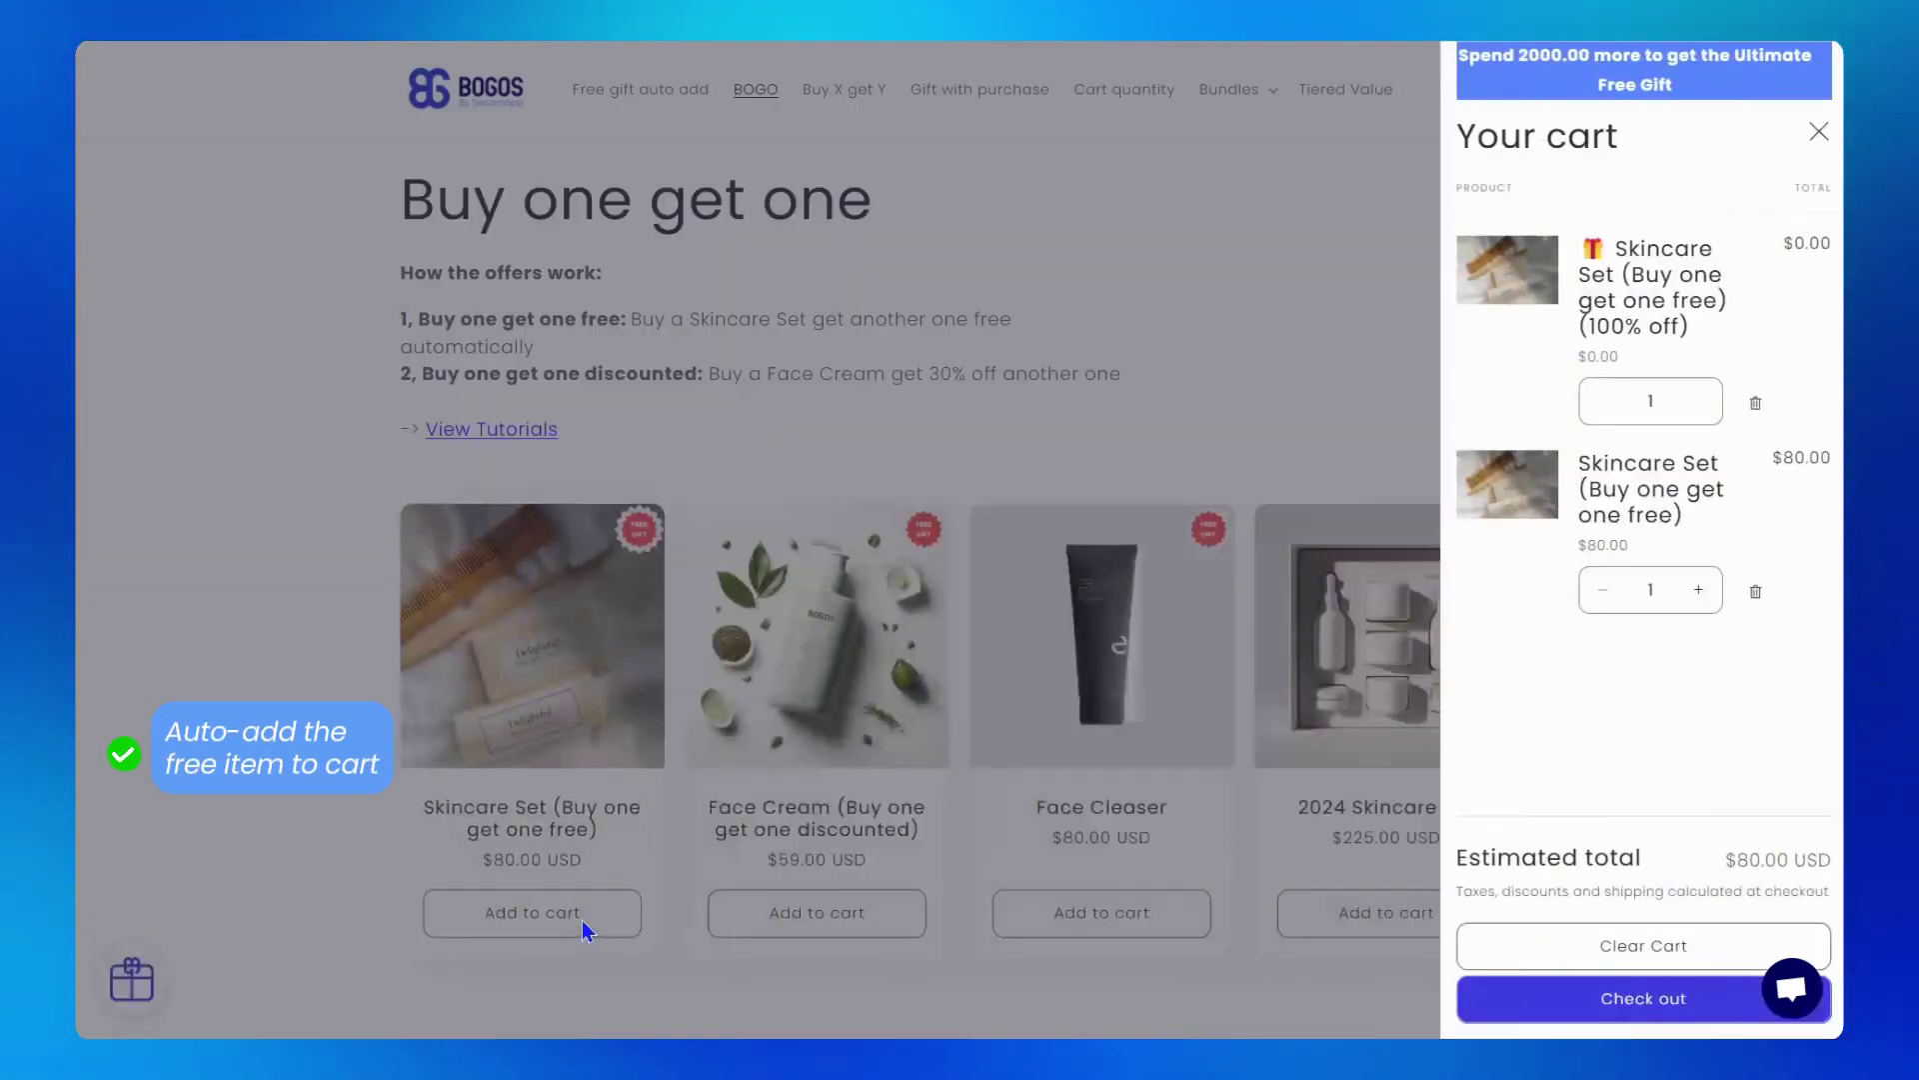
left_click(1092, 913)
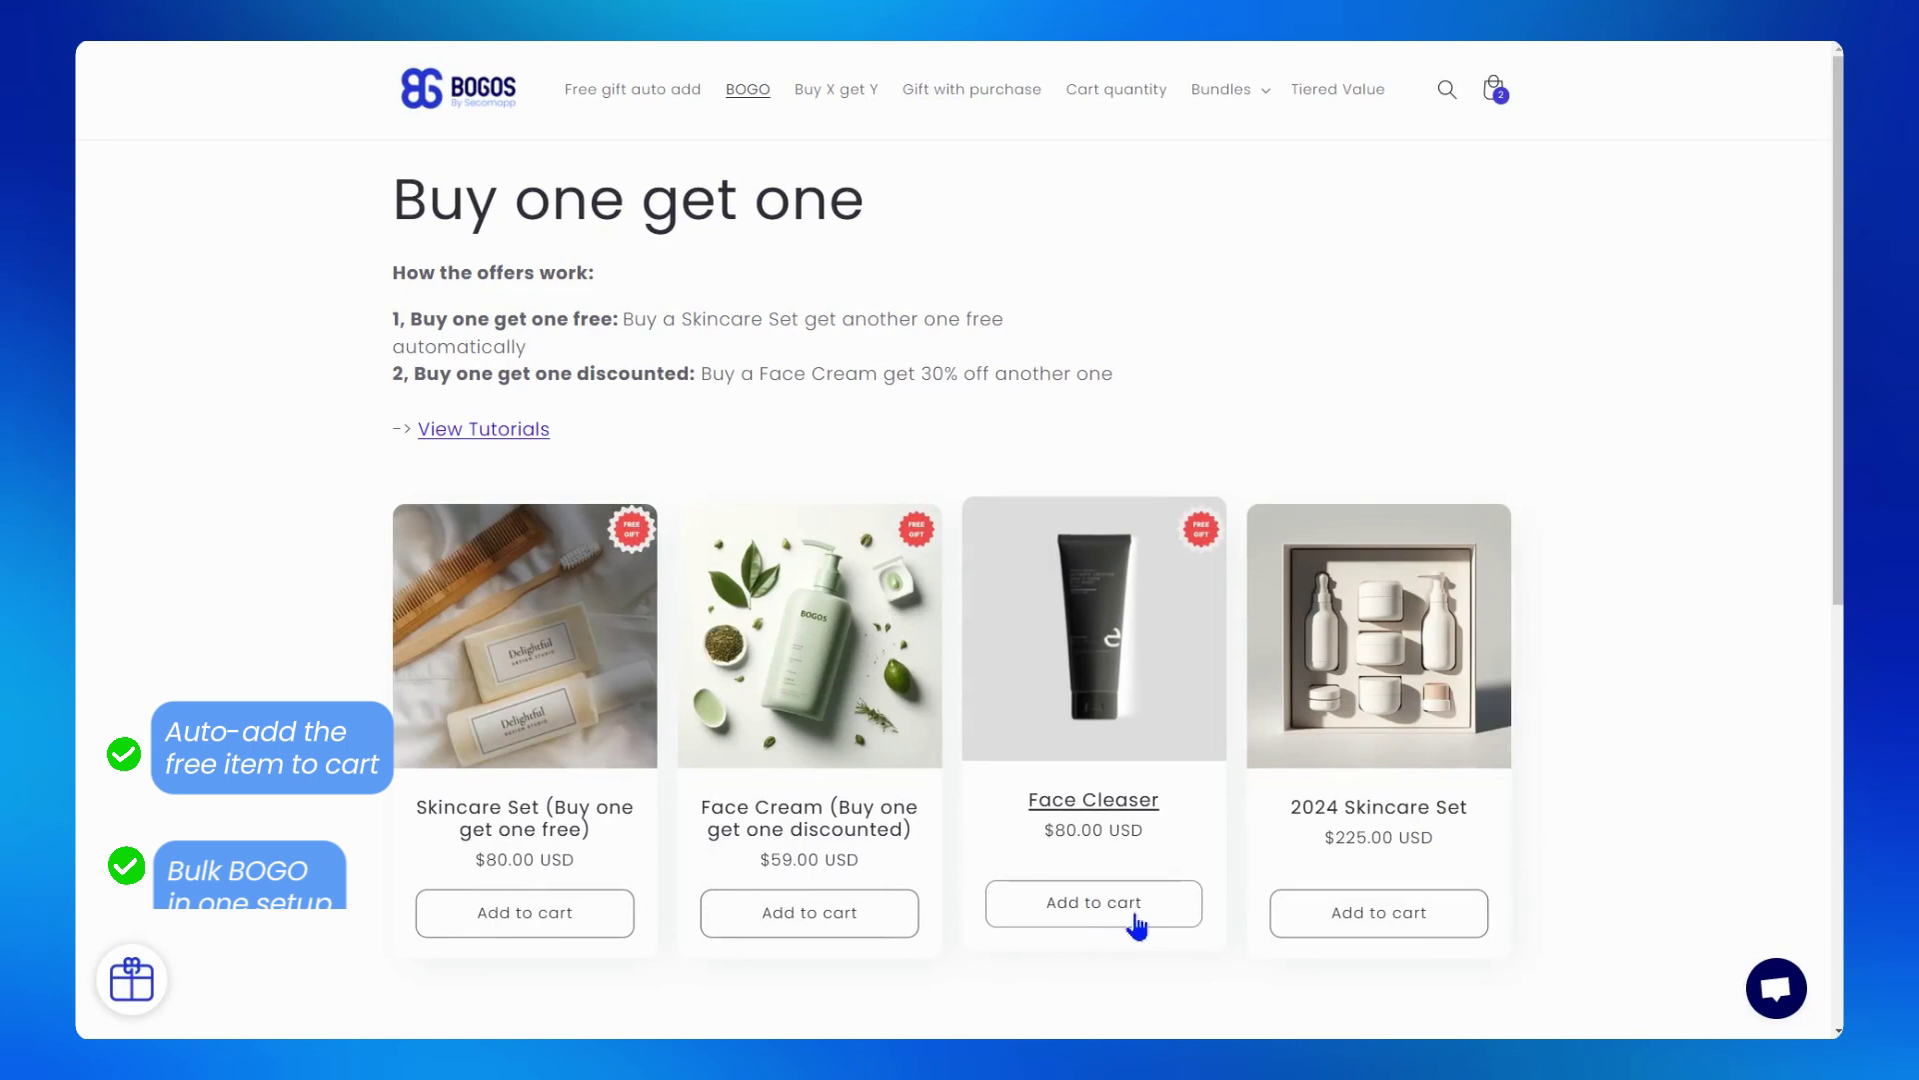
left_click(1137, 918)
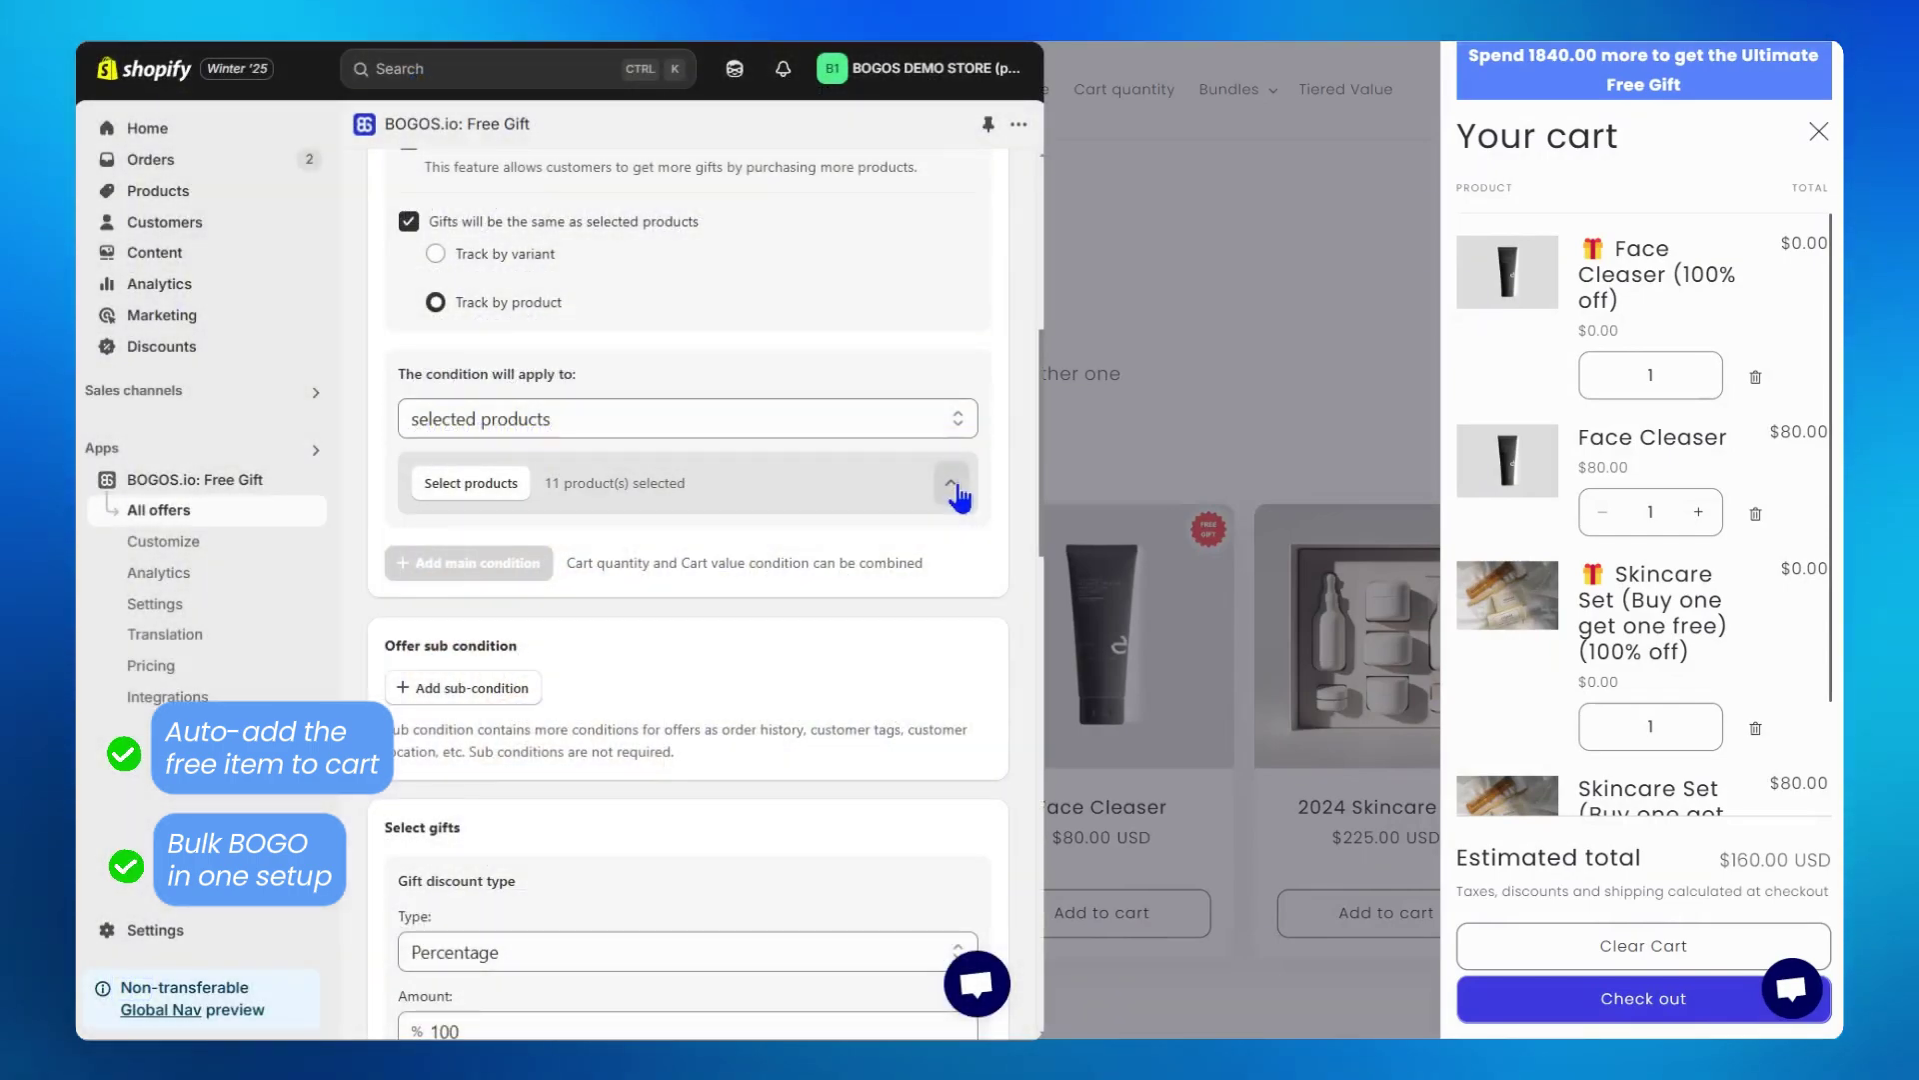
left_click(954, 489)
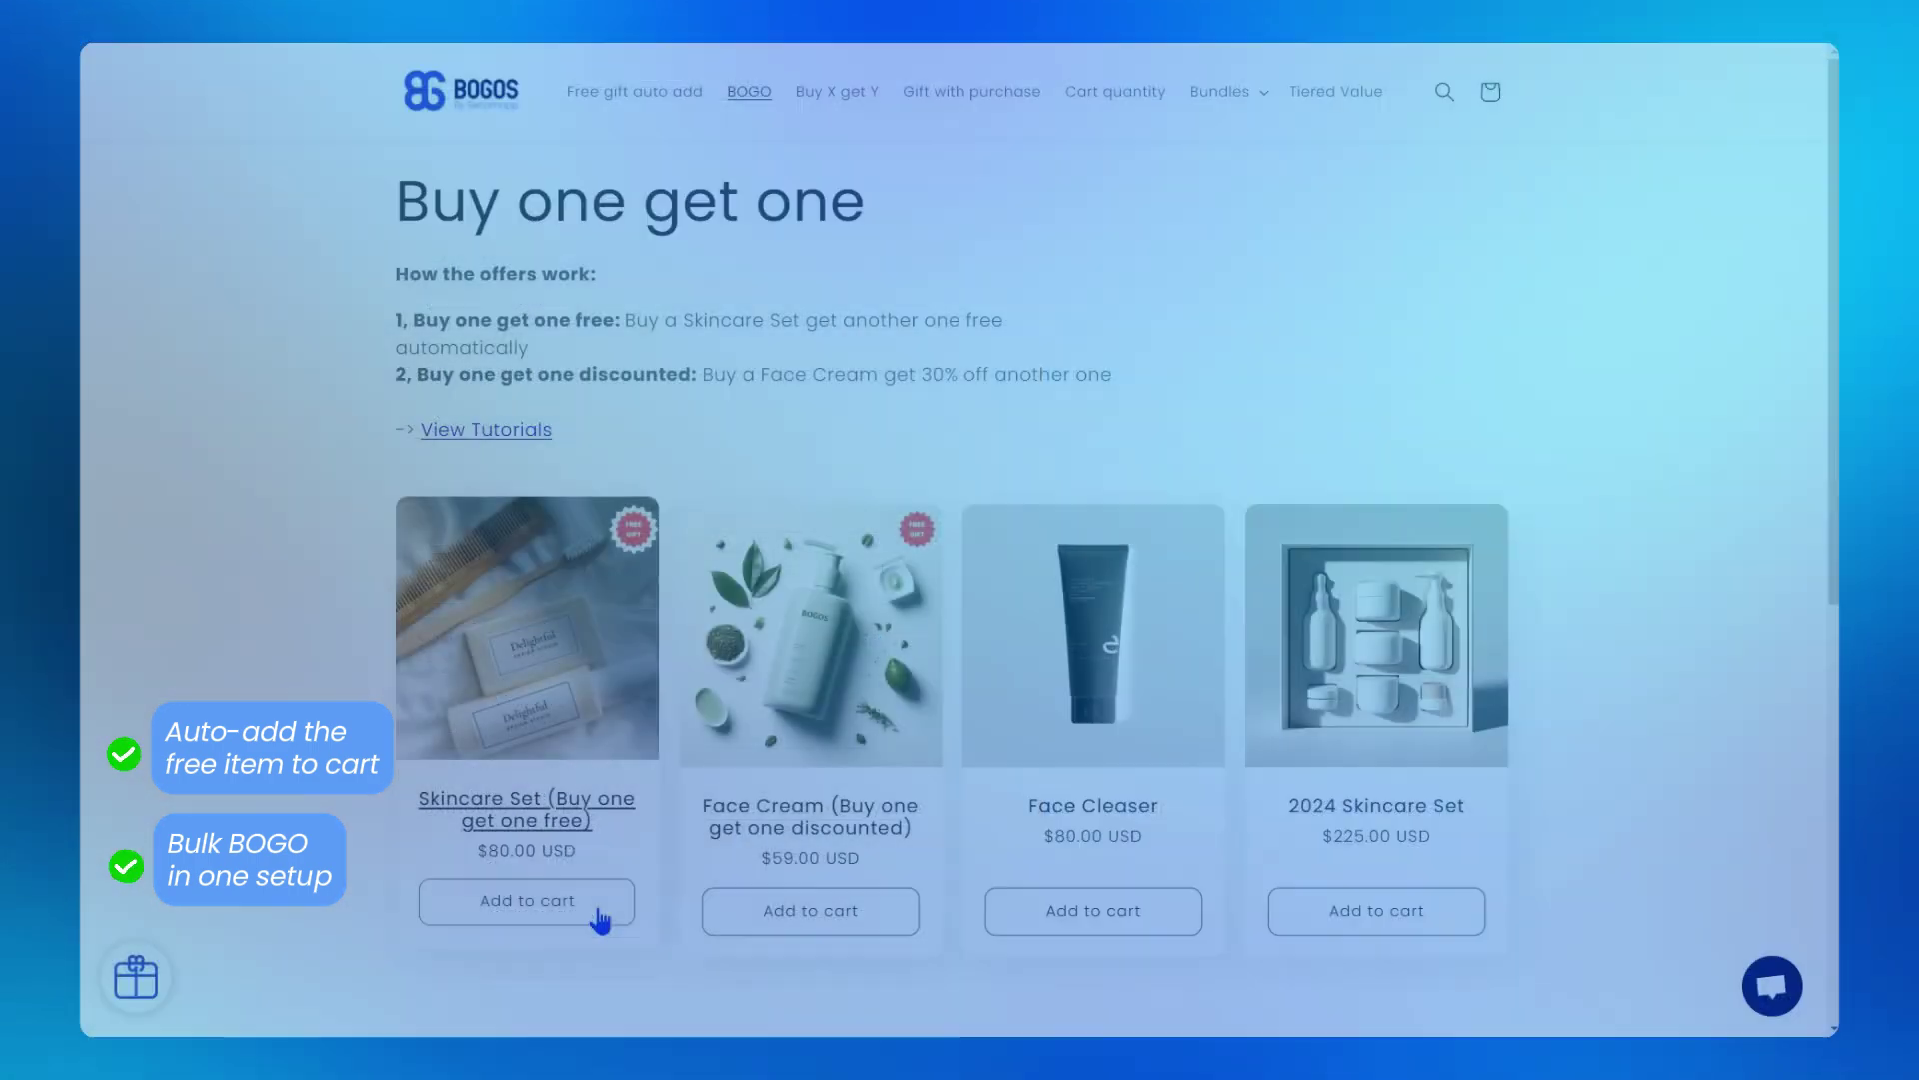
Step: Add another Skincare Set and claim the 30ml free gift from the offer popup
left_click(595, 912)
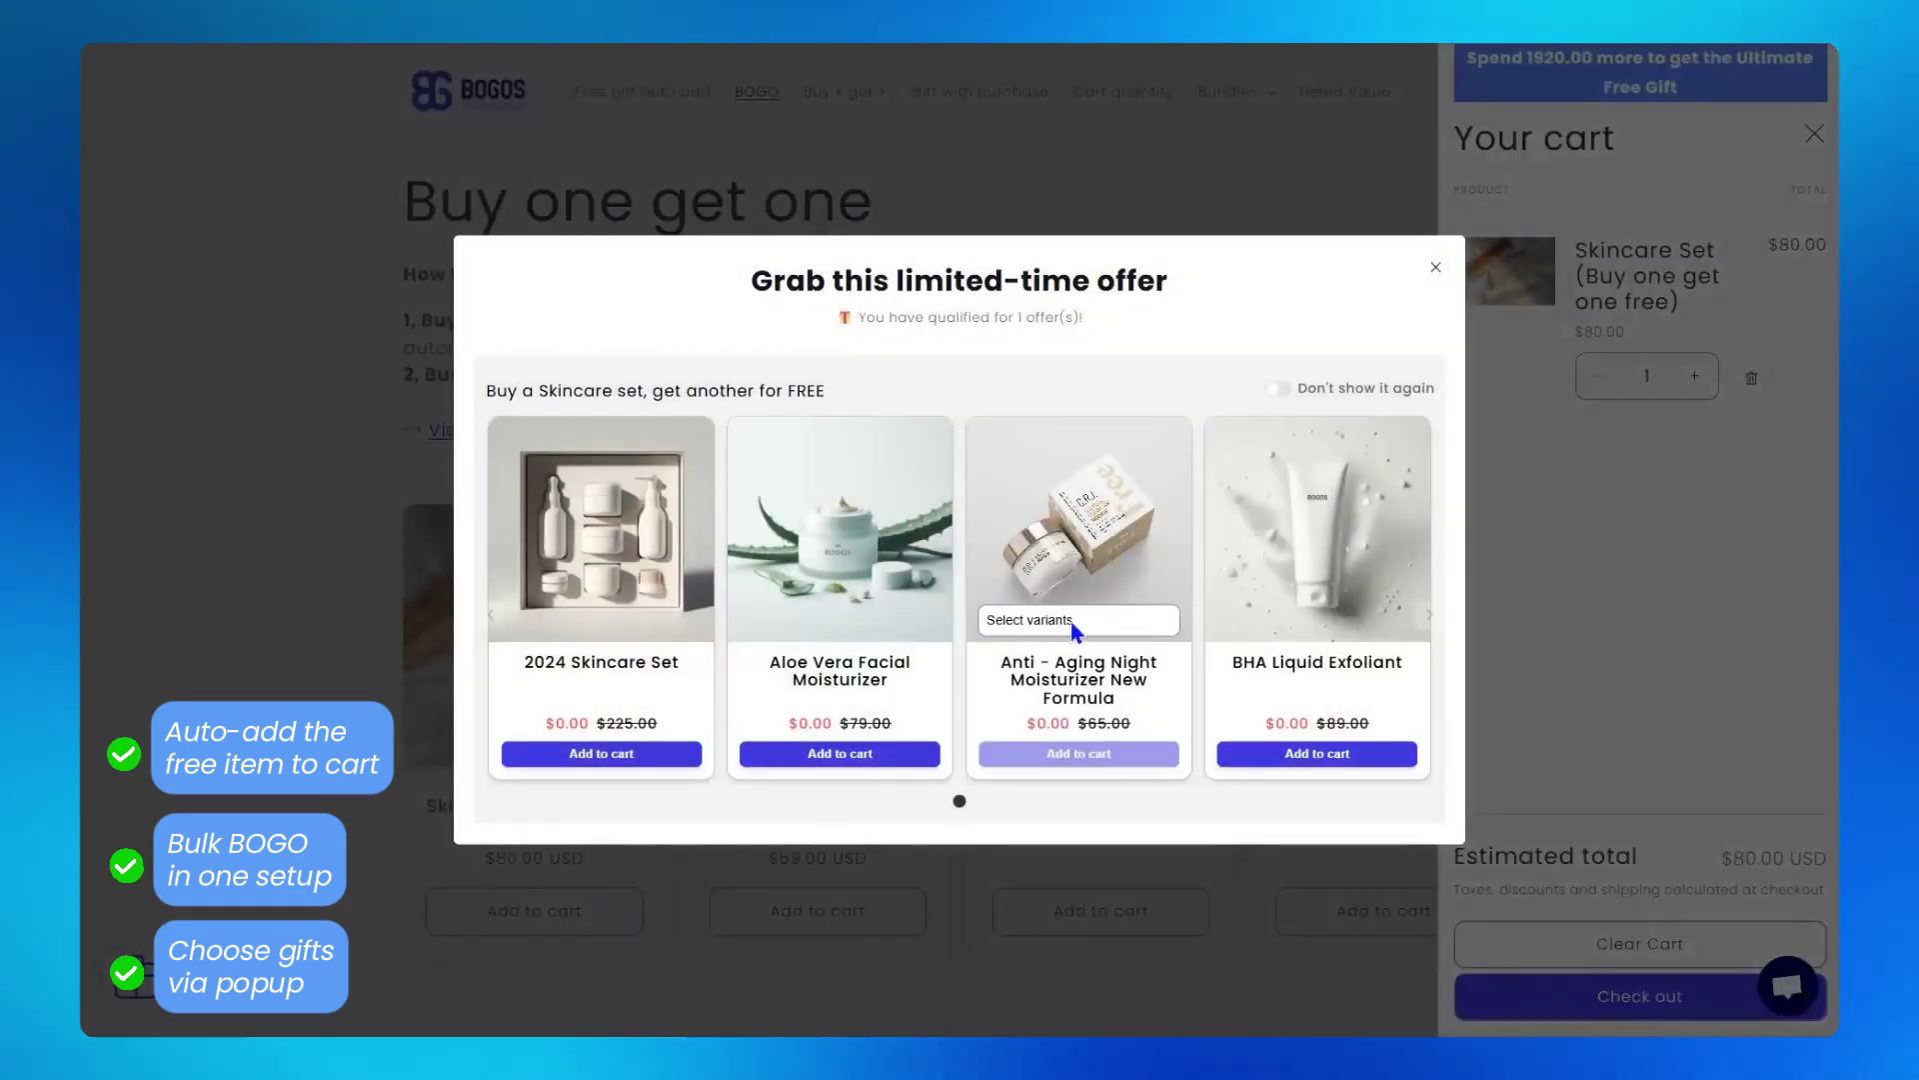
left_click(1075, 630)
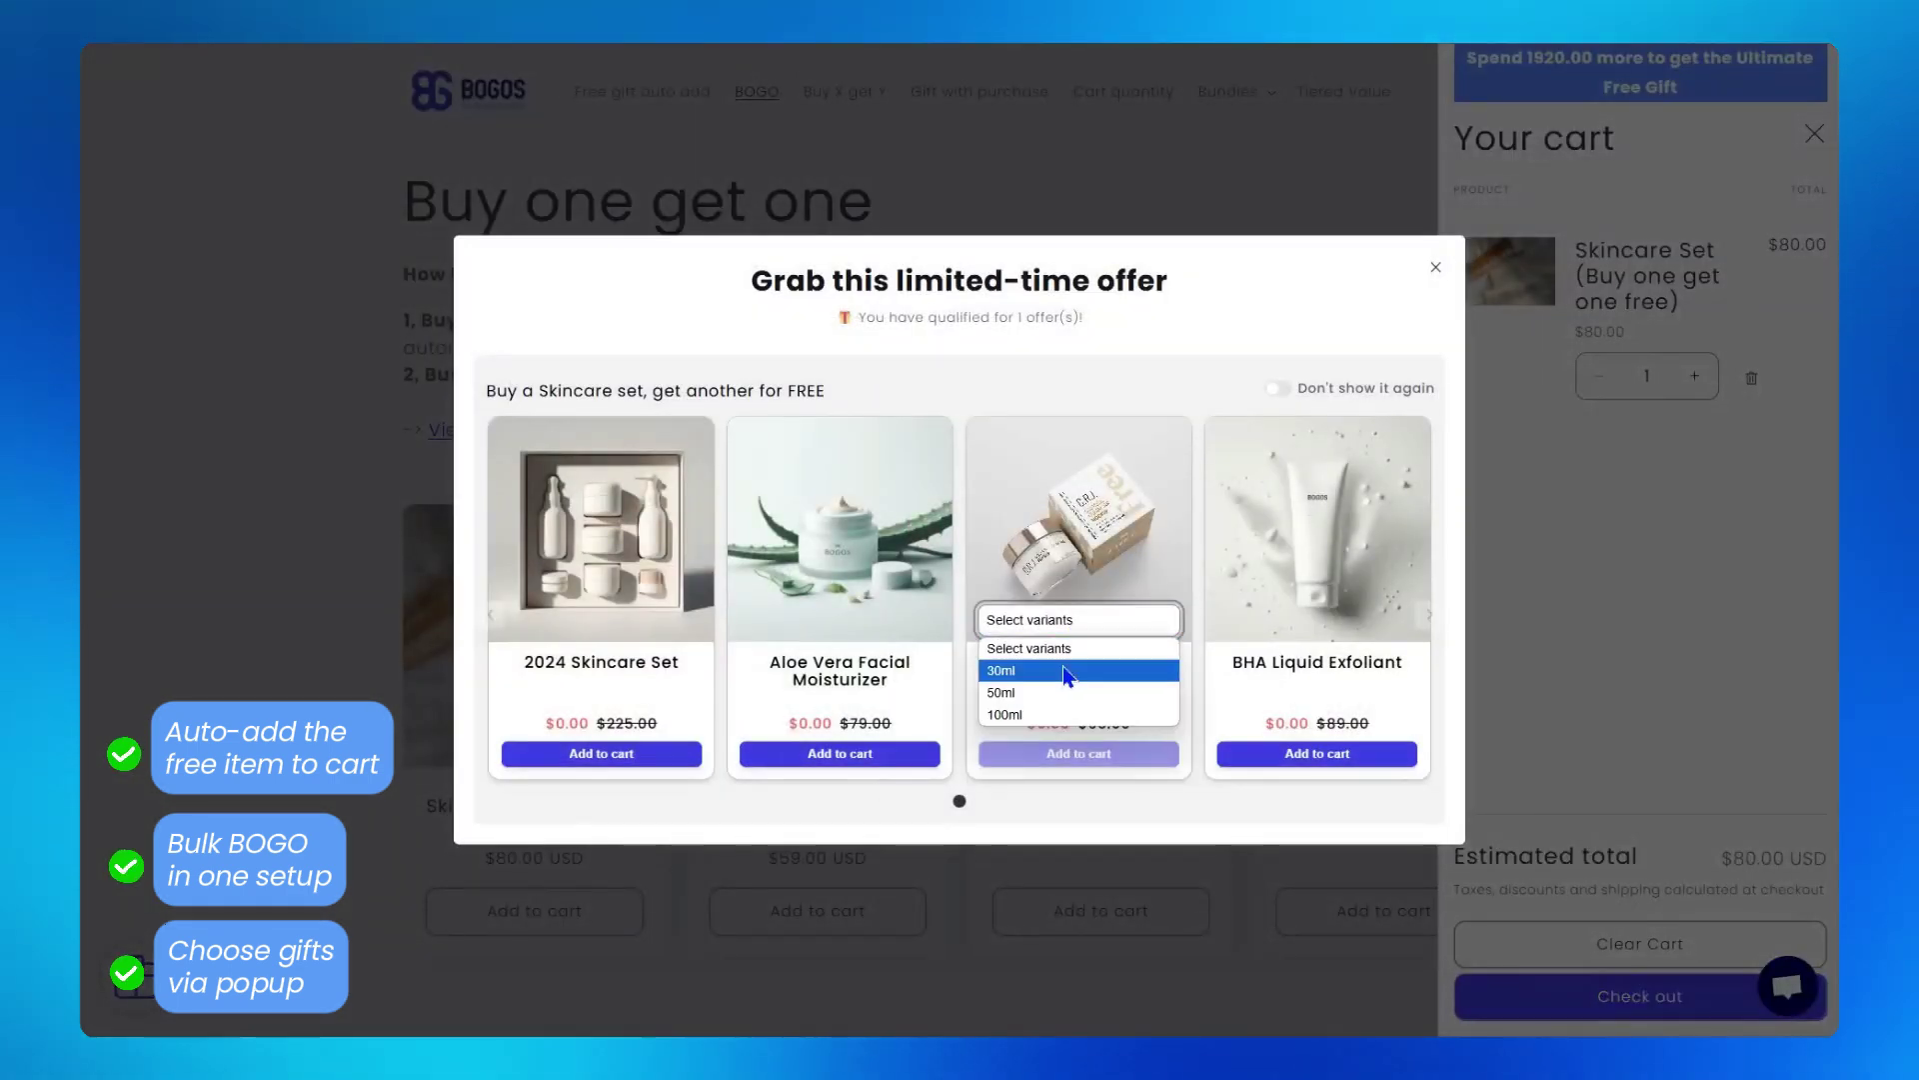
left_click(1070, 671)
left_click(1073, 754)
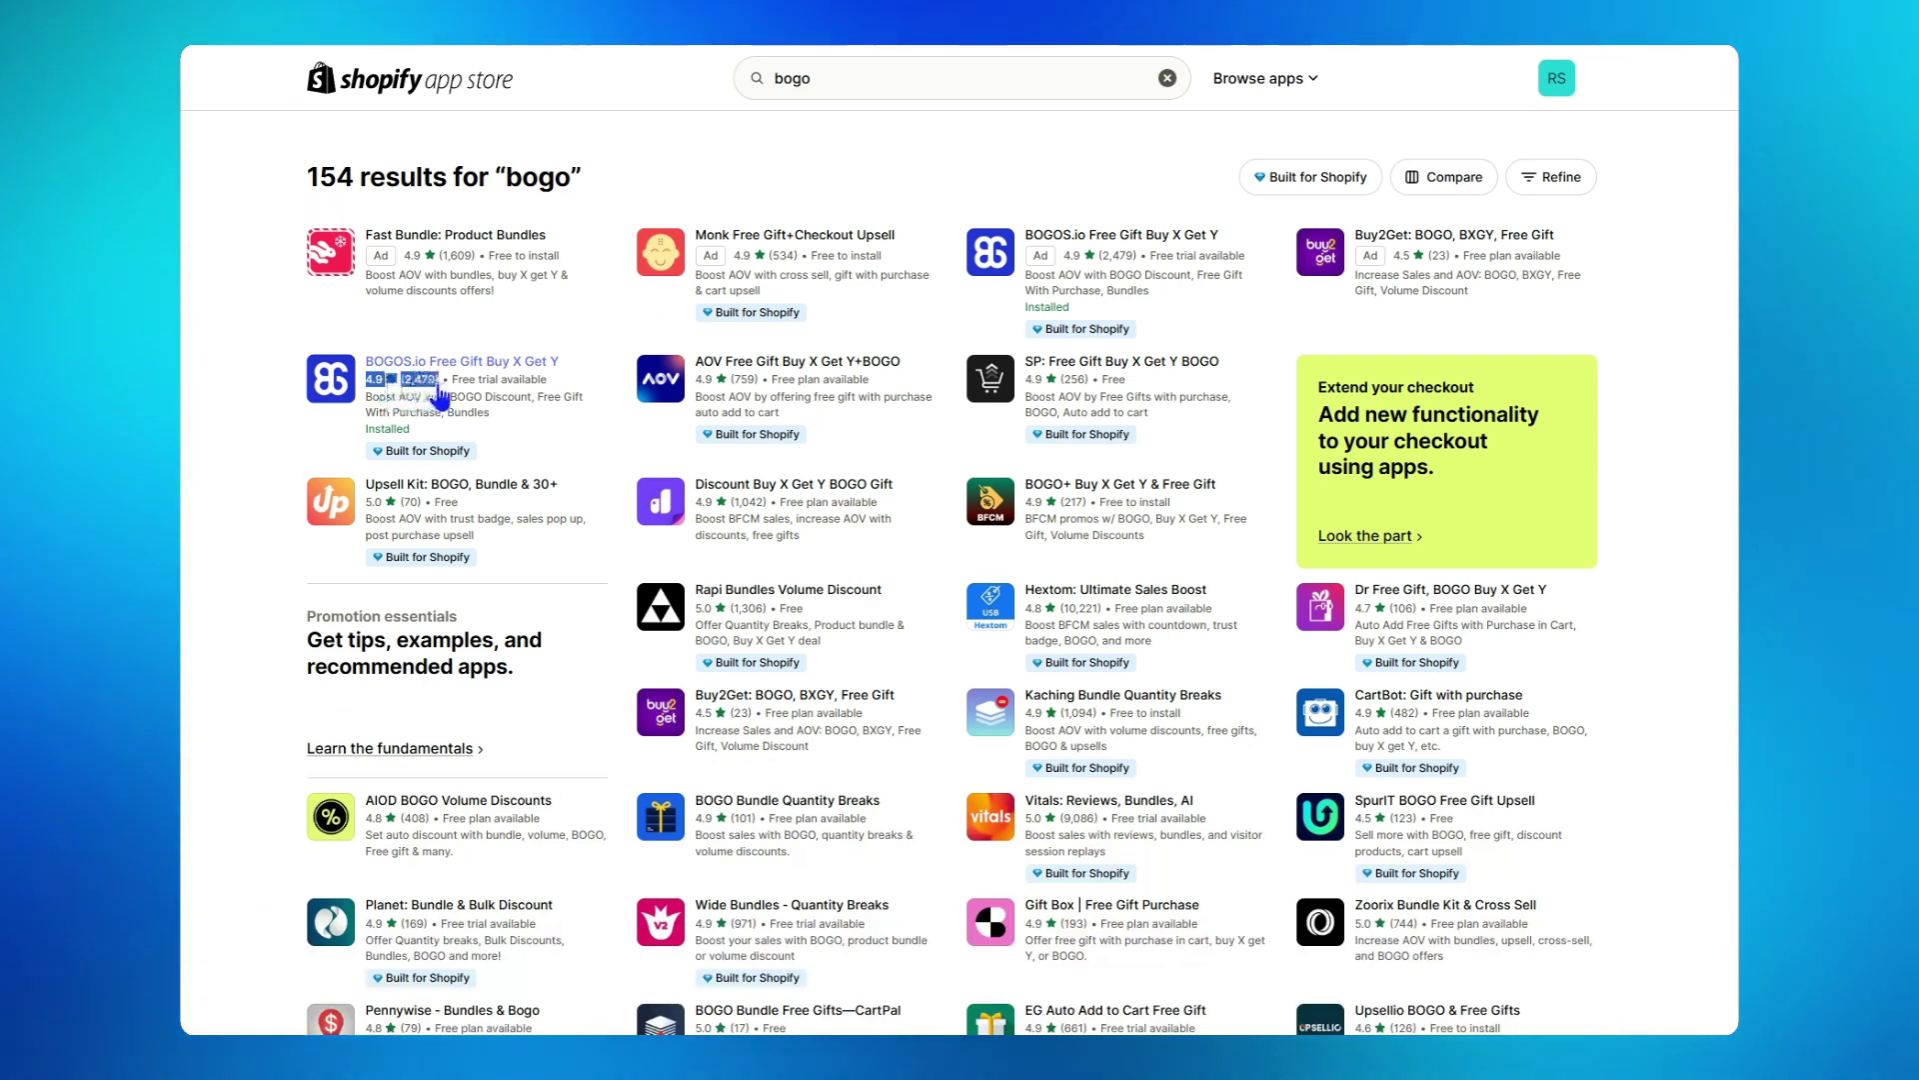
Step: Review the BOGOS.io Free Gift listing, then open the app via a 'BOGOS' search
left_click(440, 398)
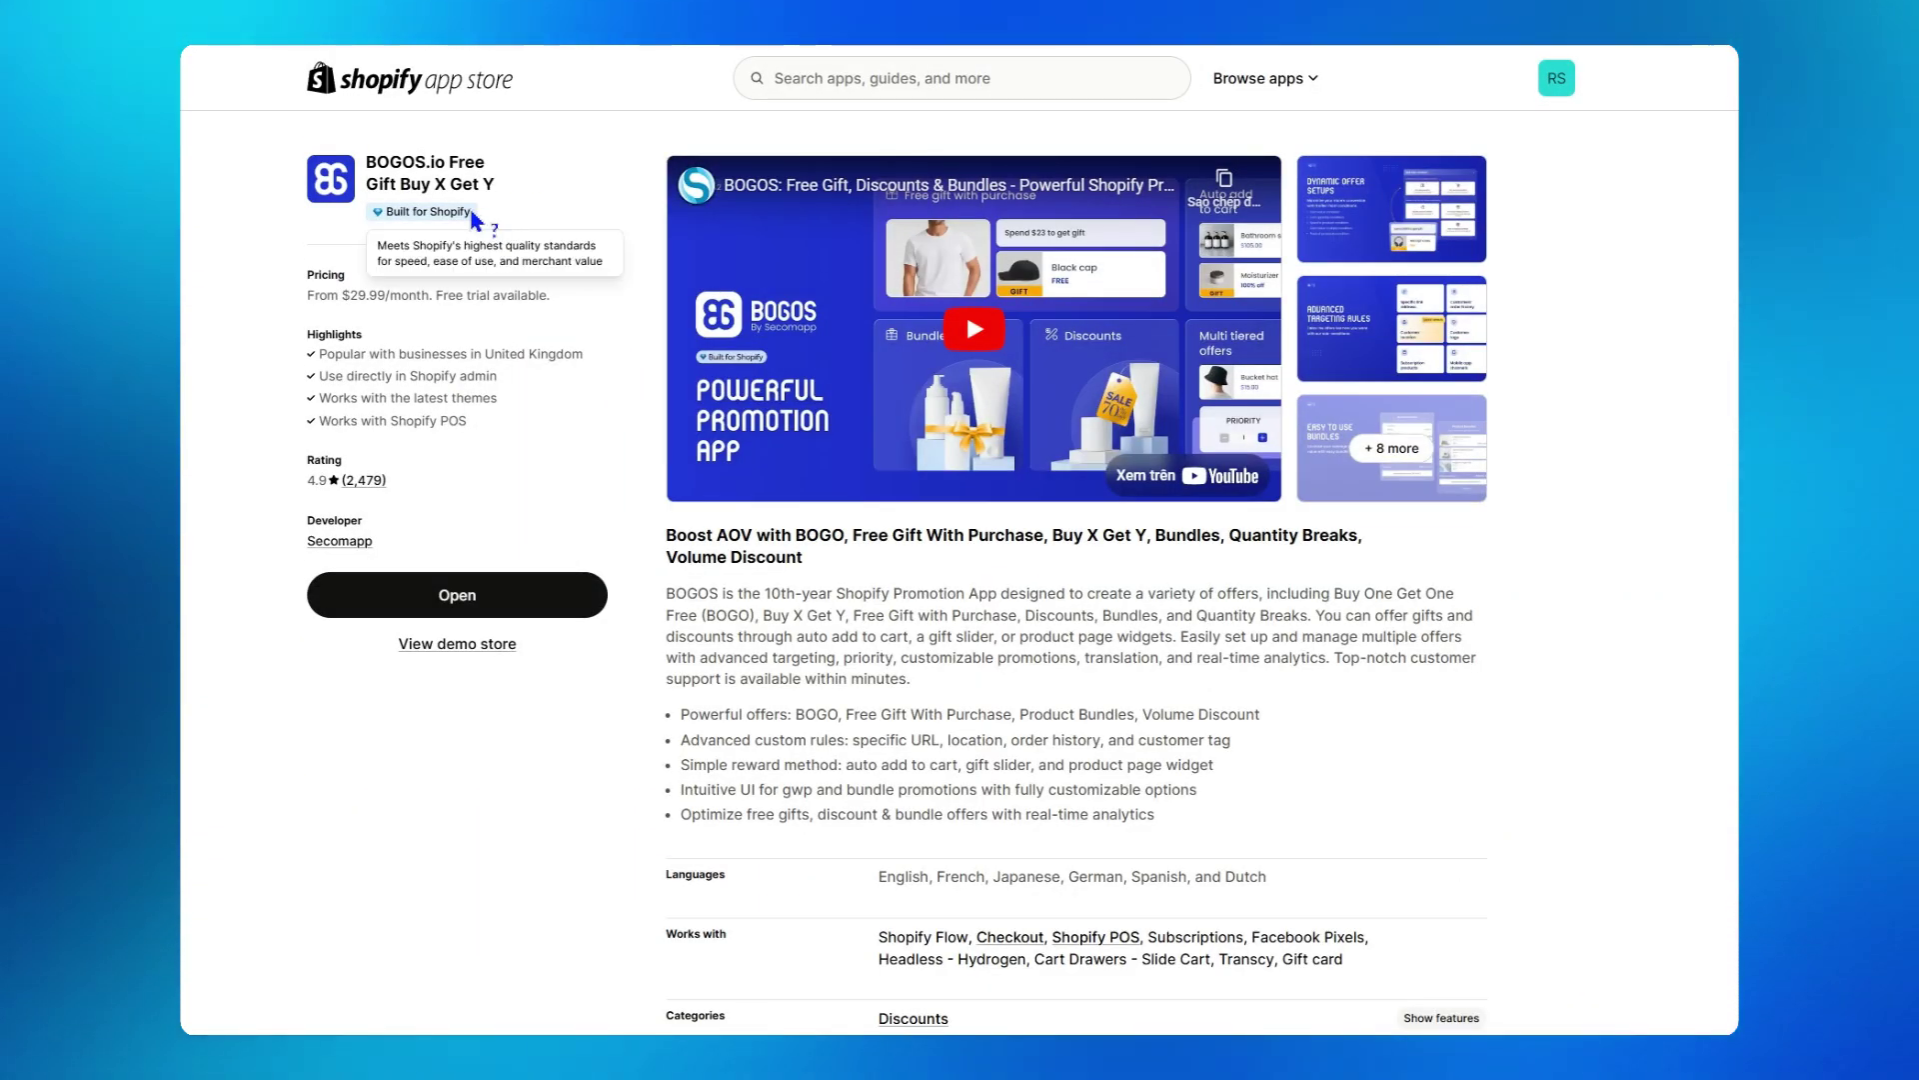
scroll(475, 231, "down", 20)
scroll(647, 652, "down", 2)
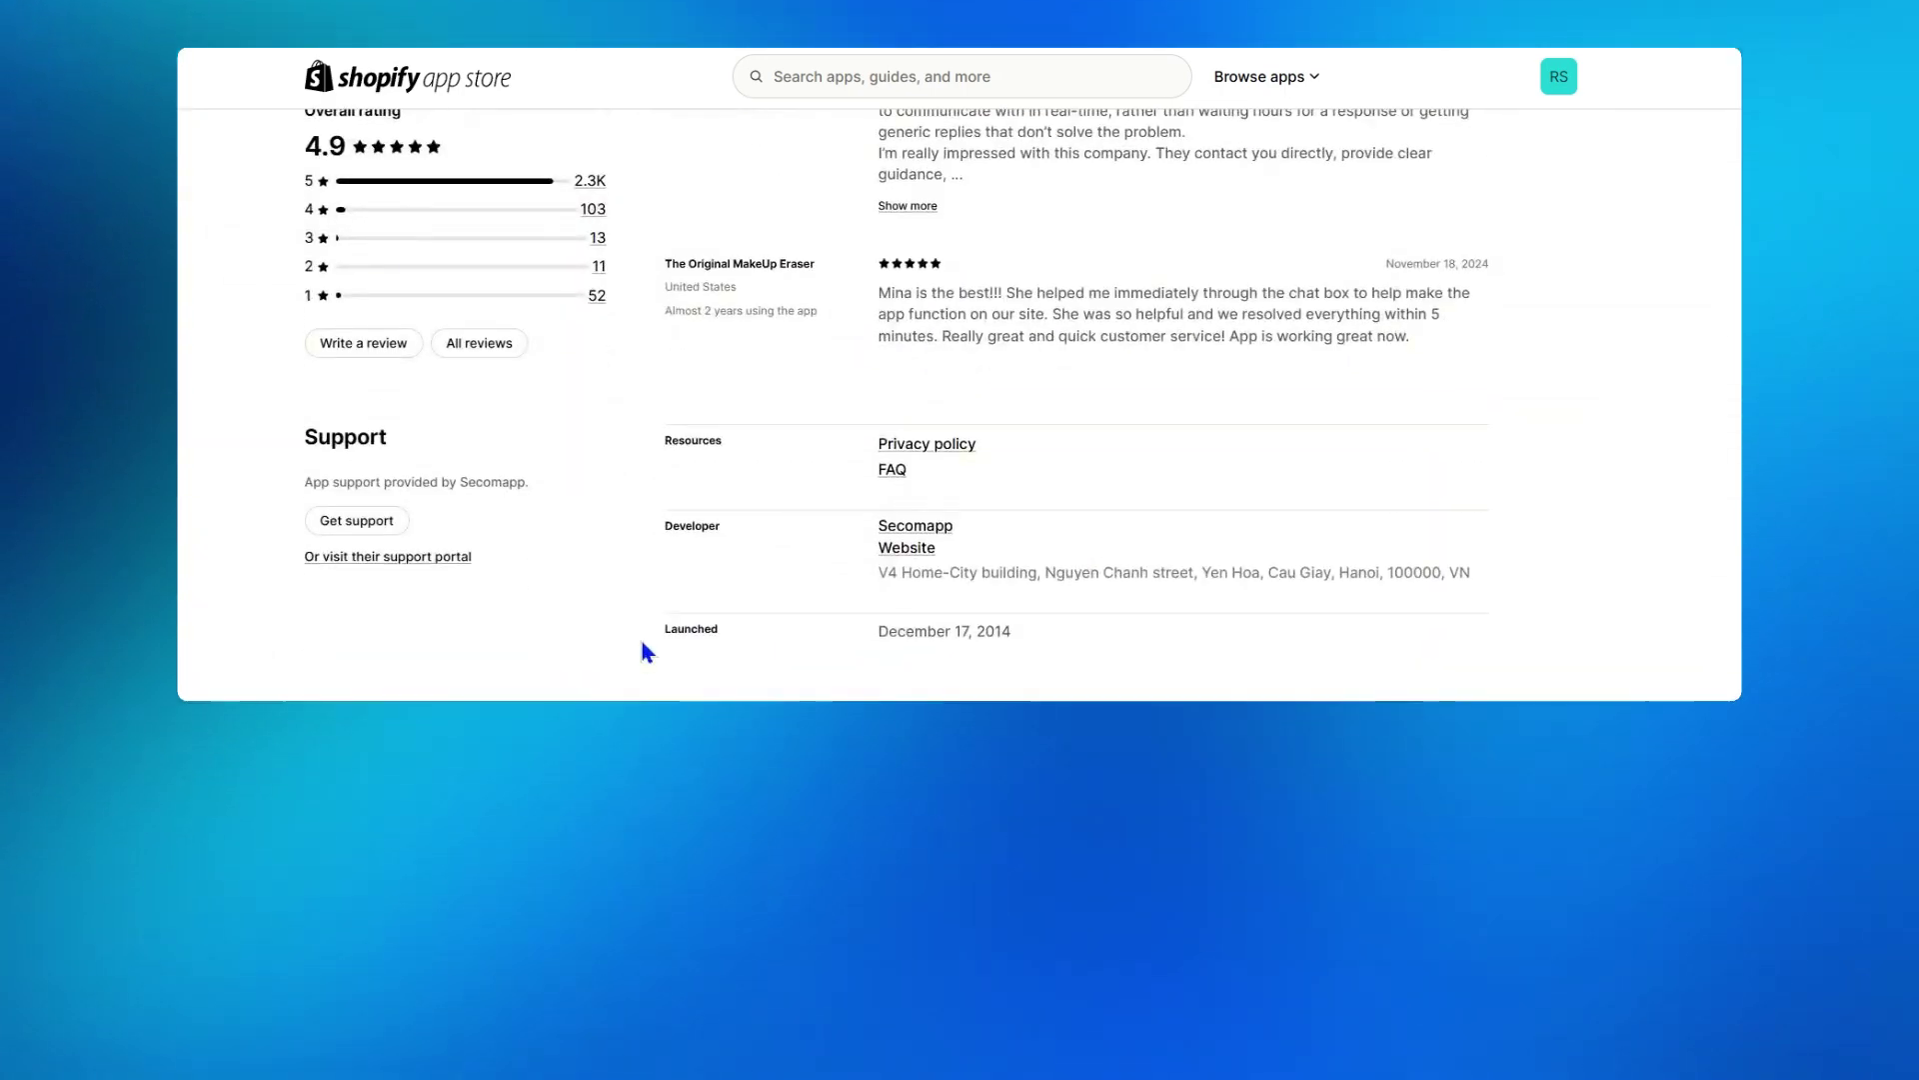
left_click_drag(956, 660, 1036, 664)
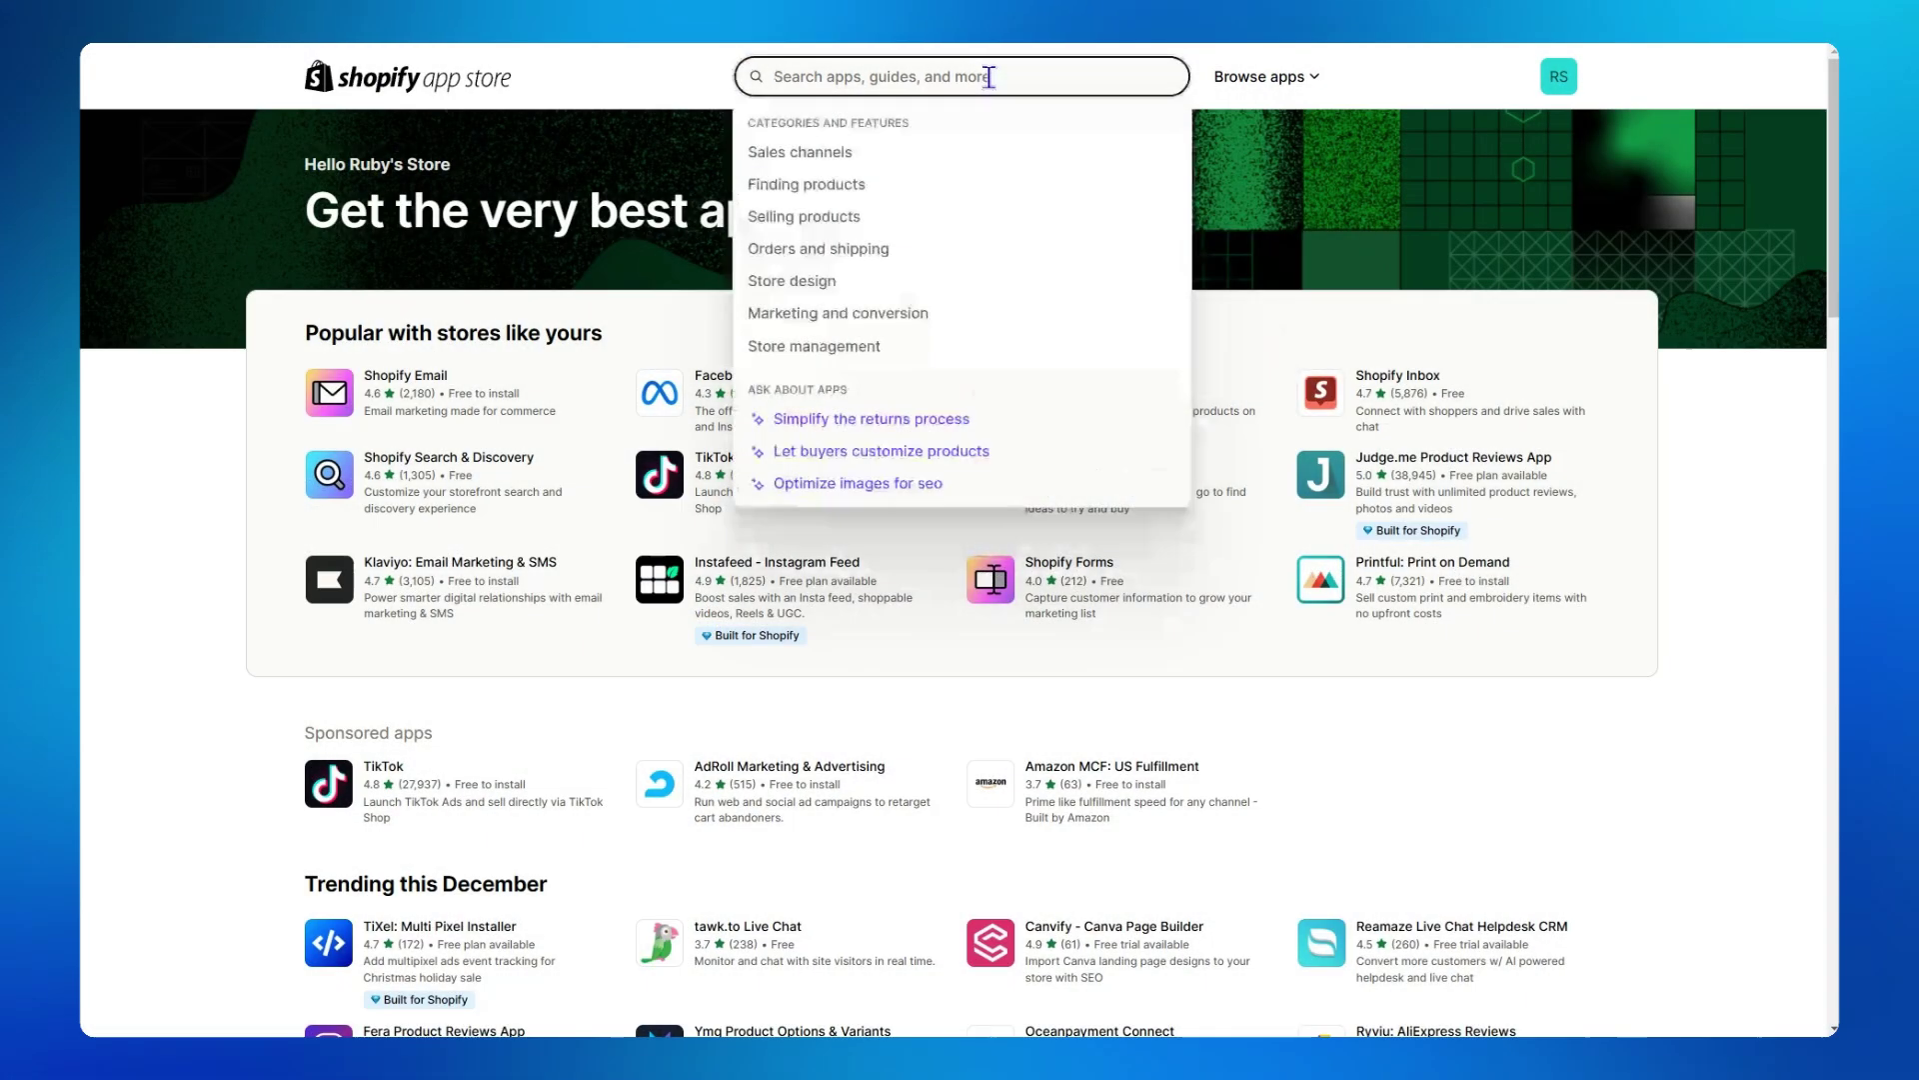
type("S")
left_click(921, 170)
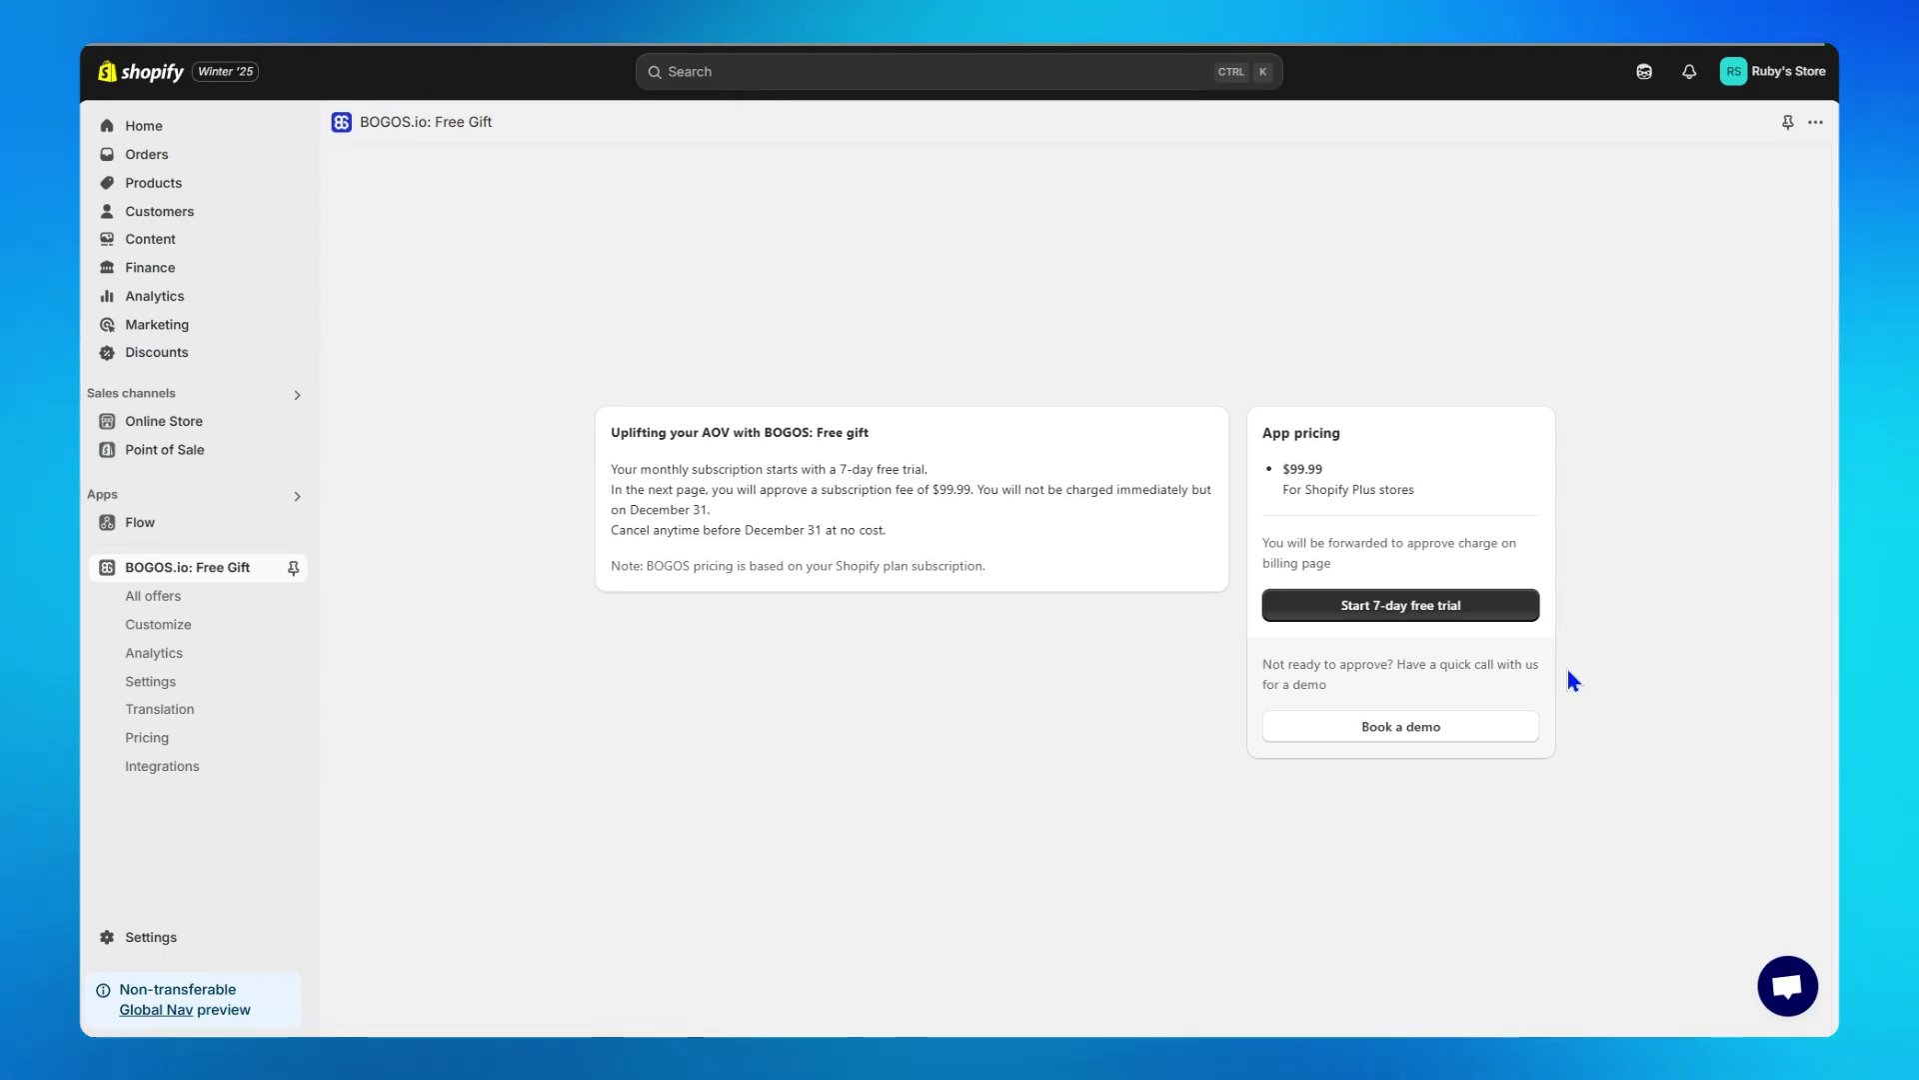
Step: Start the 7-day trial and create a gift offer from the BOGO (Buy 1 get 1 the same) template
left_click(1502, 611)
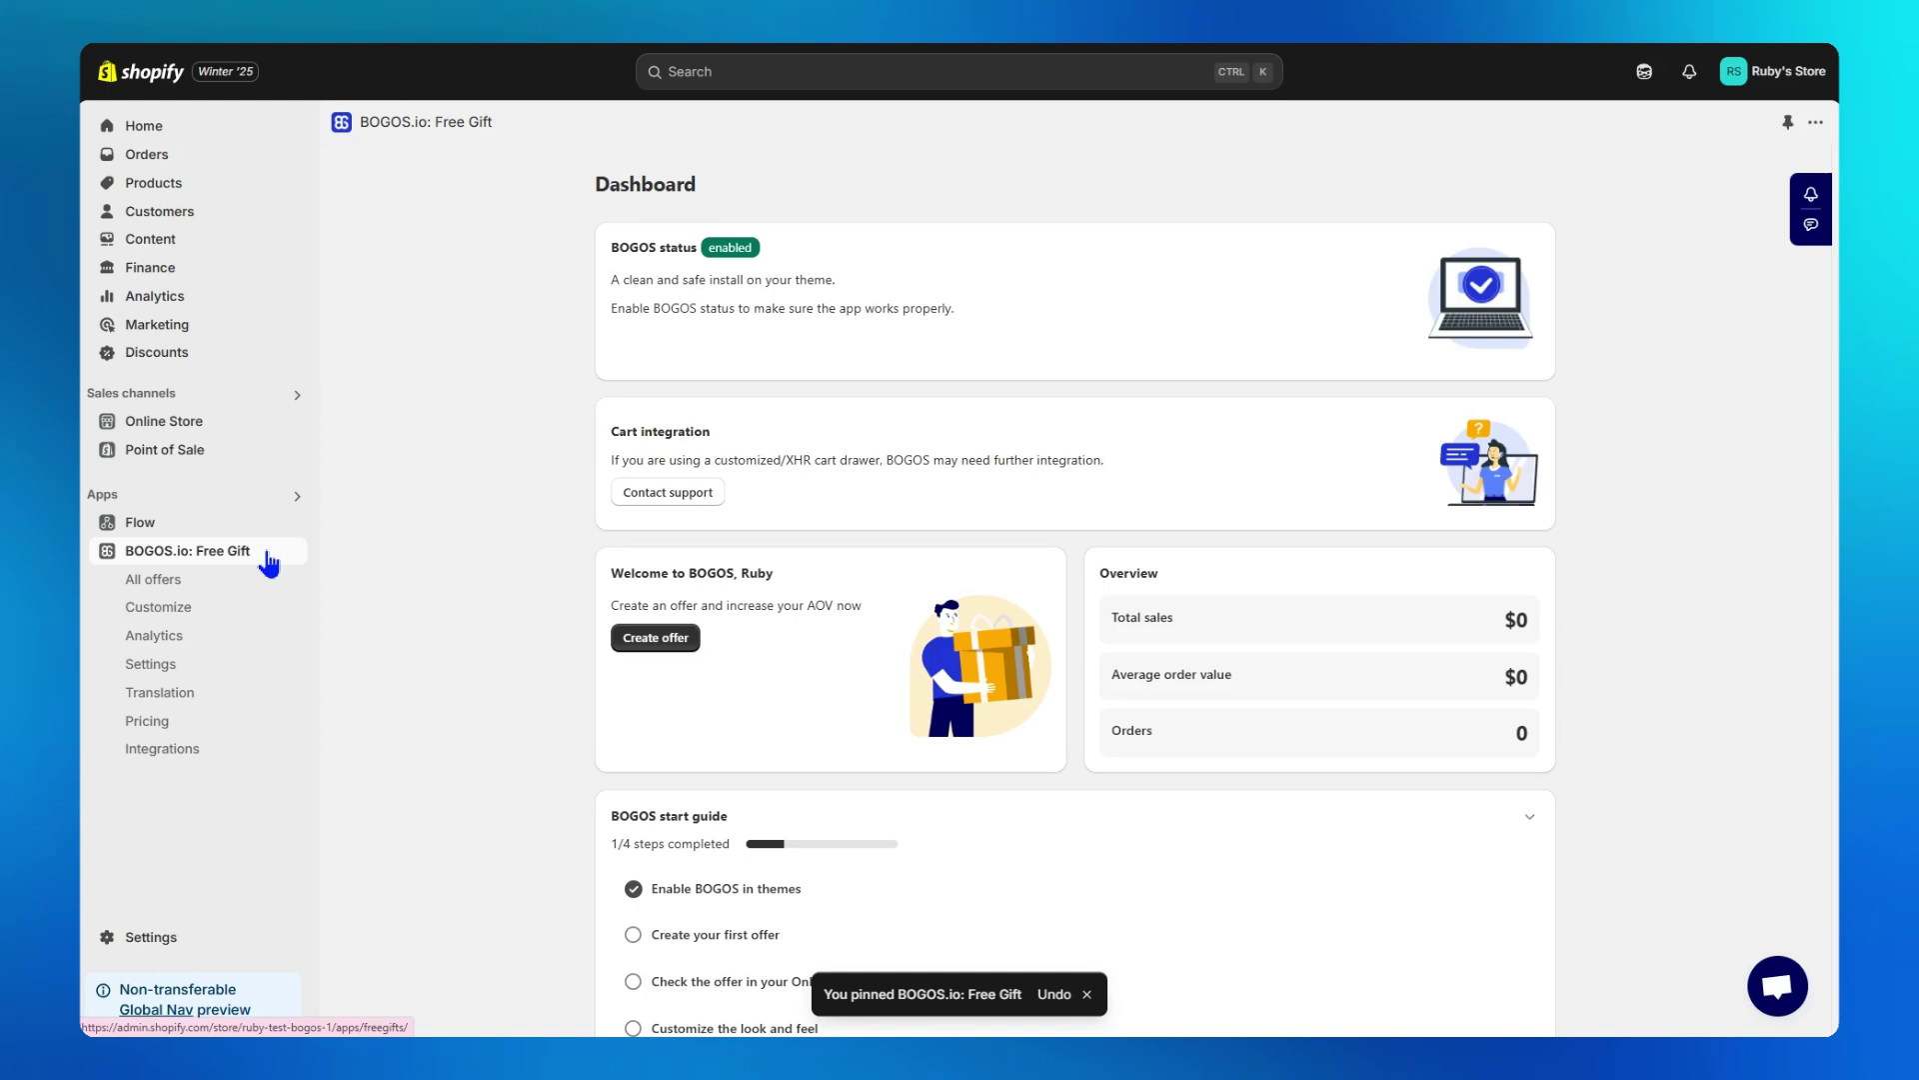
left_click(263, 587)
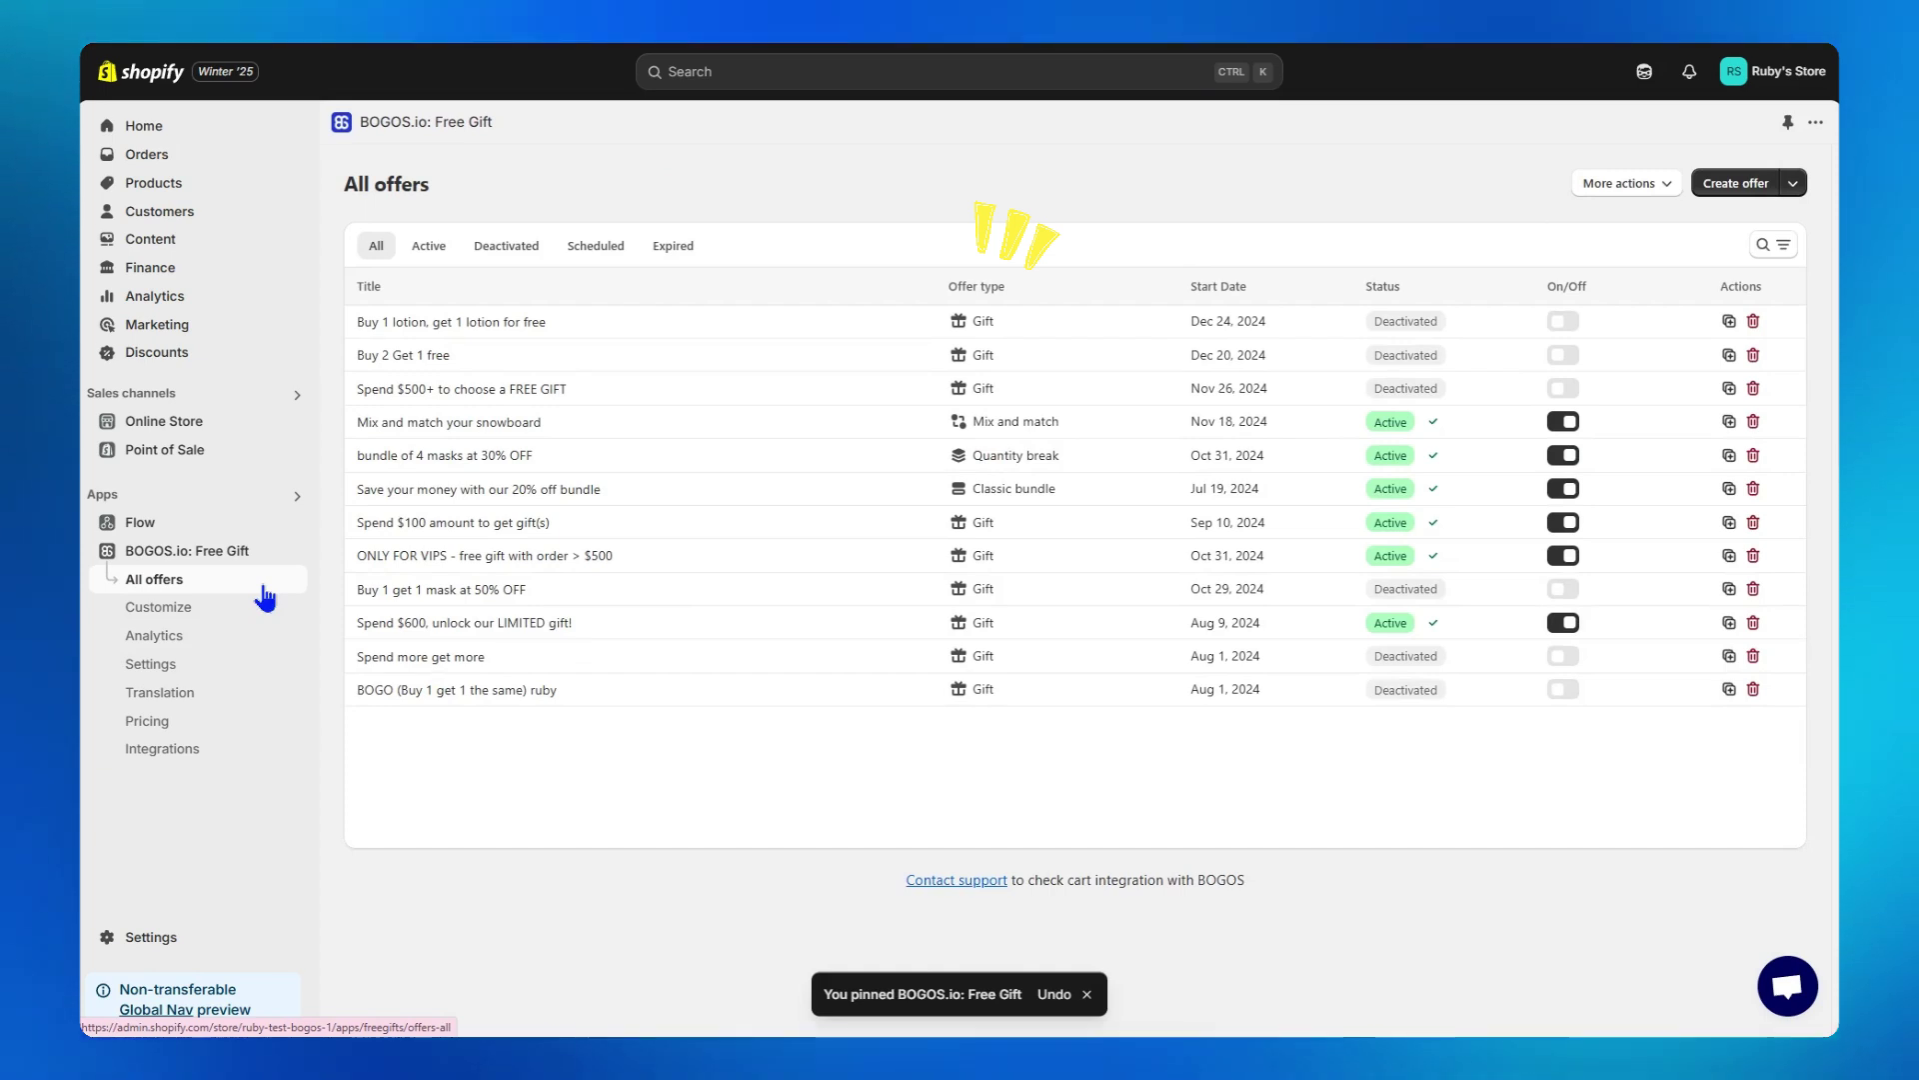
left_click(1737, 196)
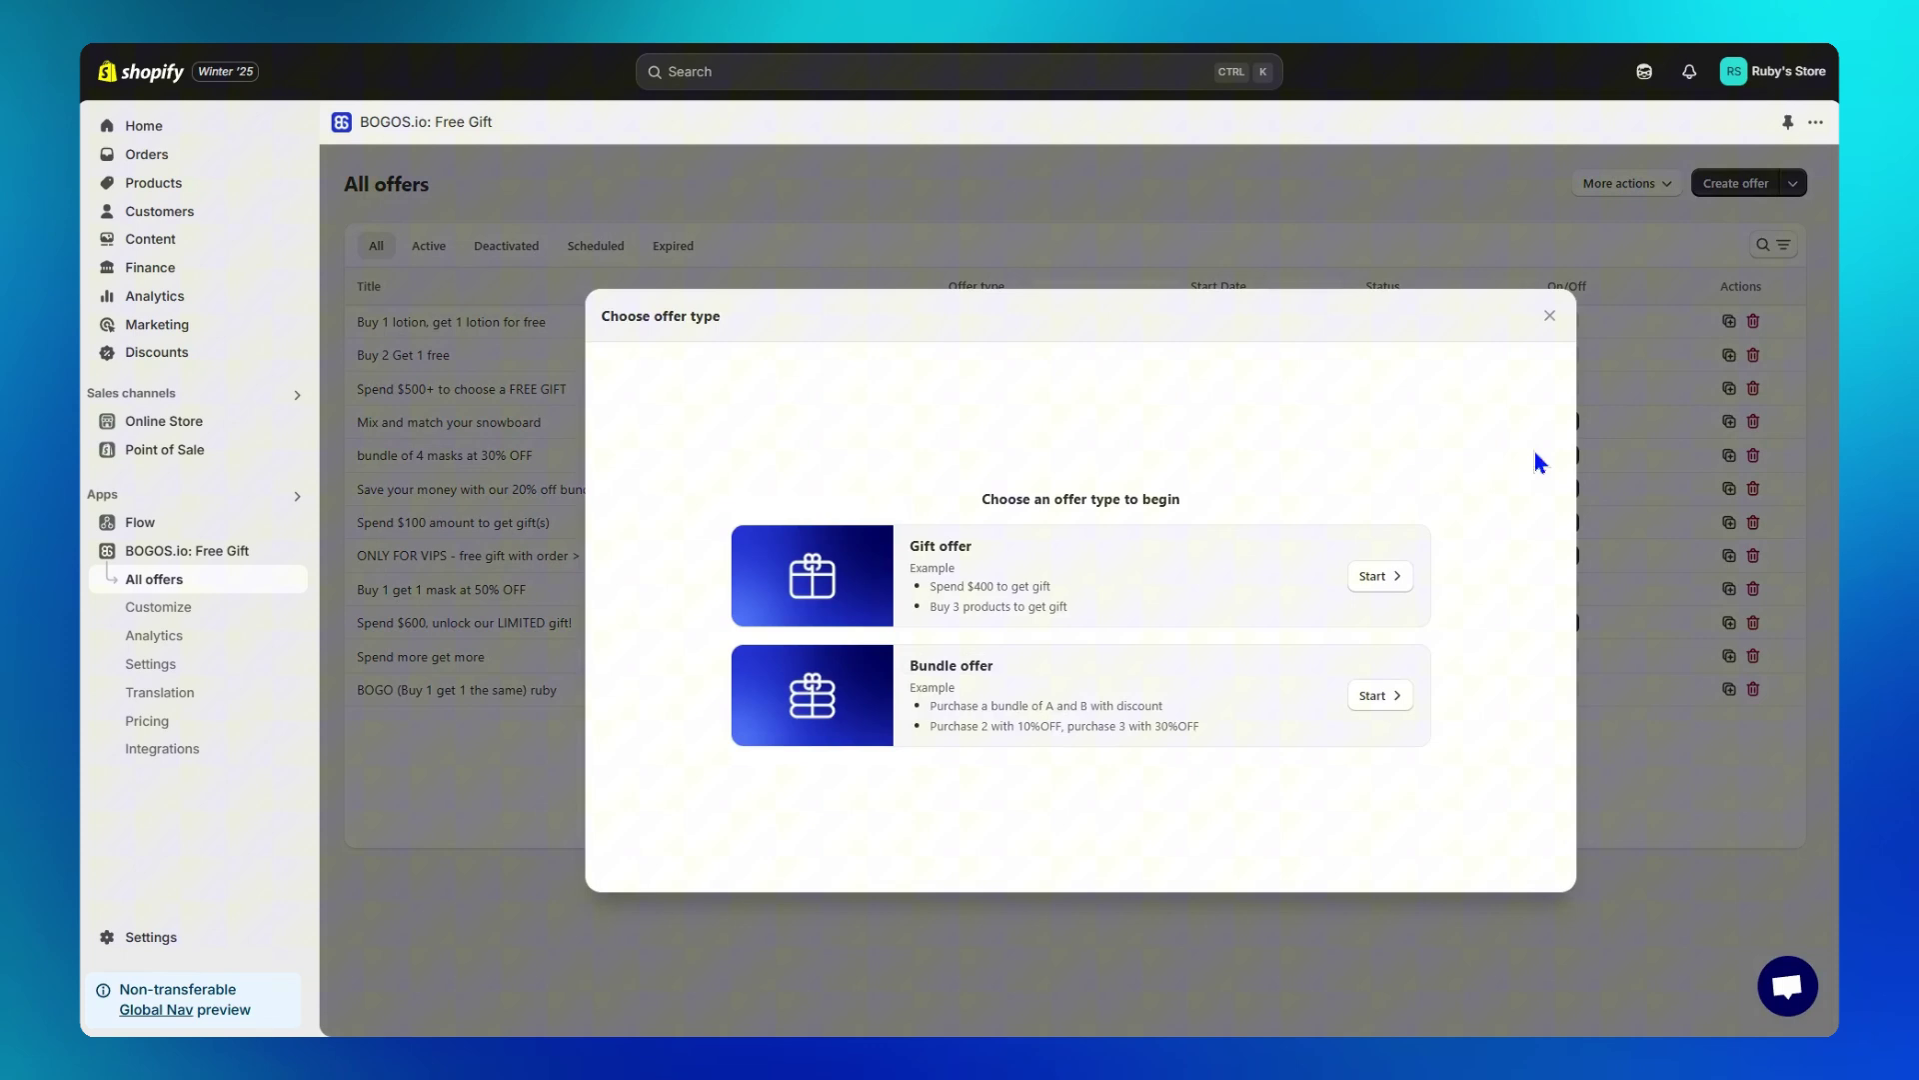
left_click(1379, 577)
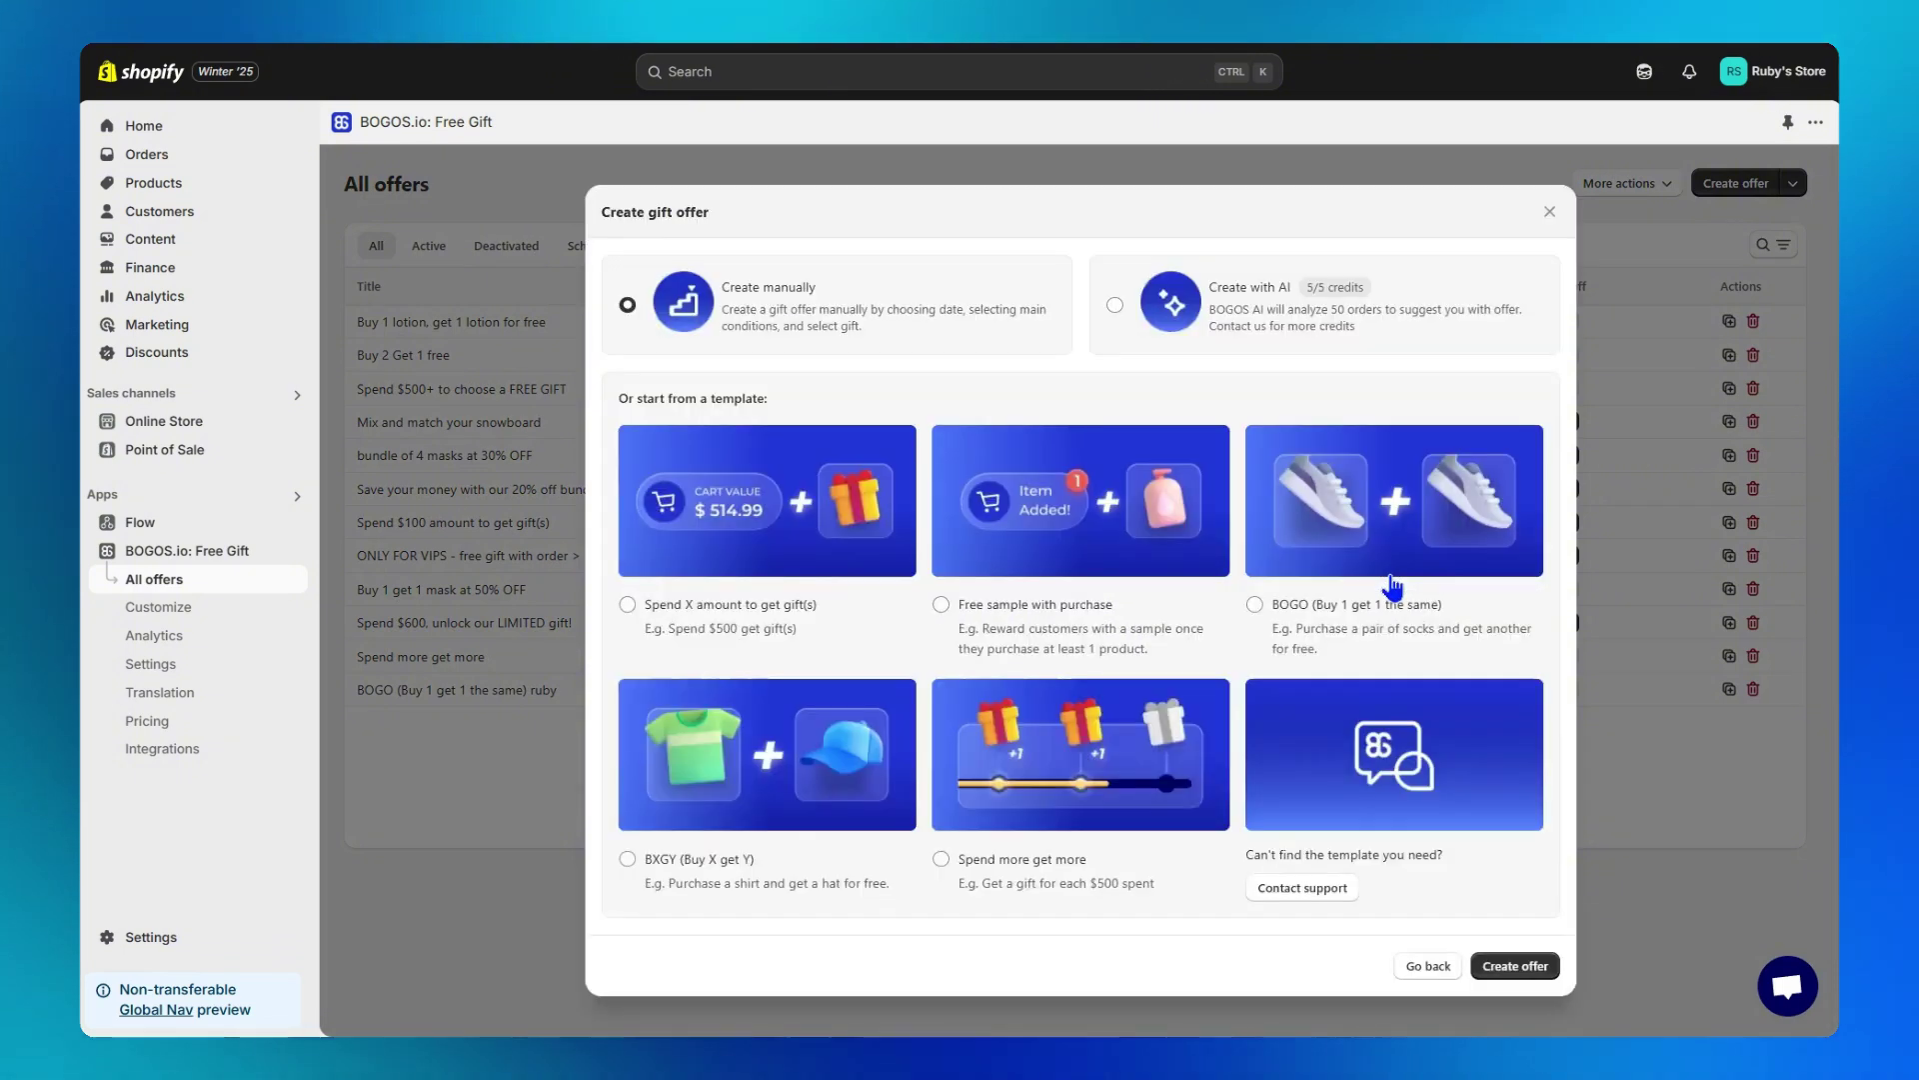
left_click(1276, 626)
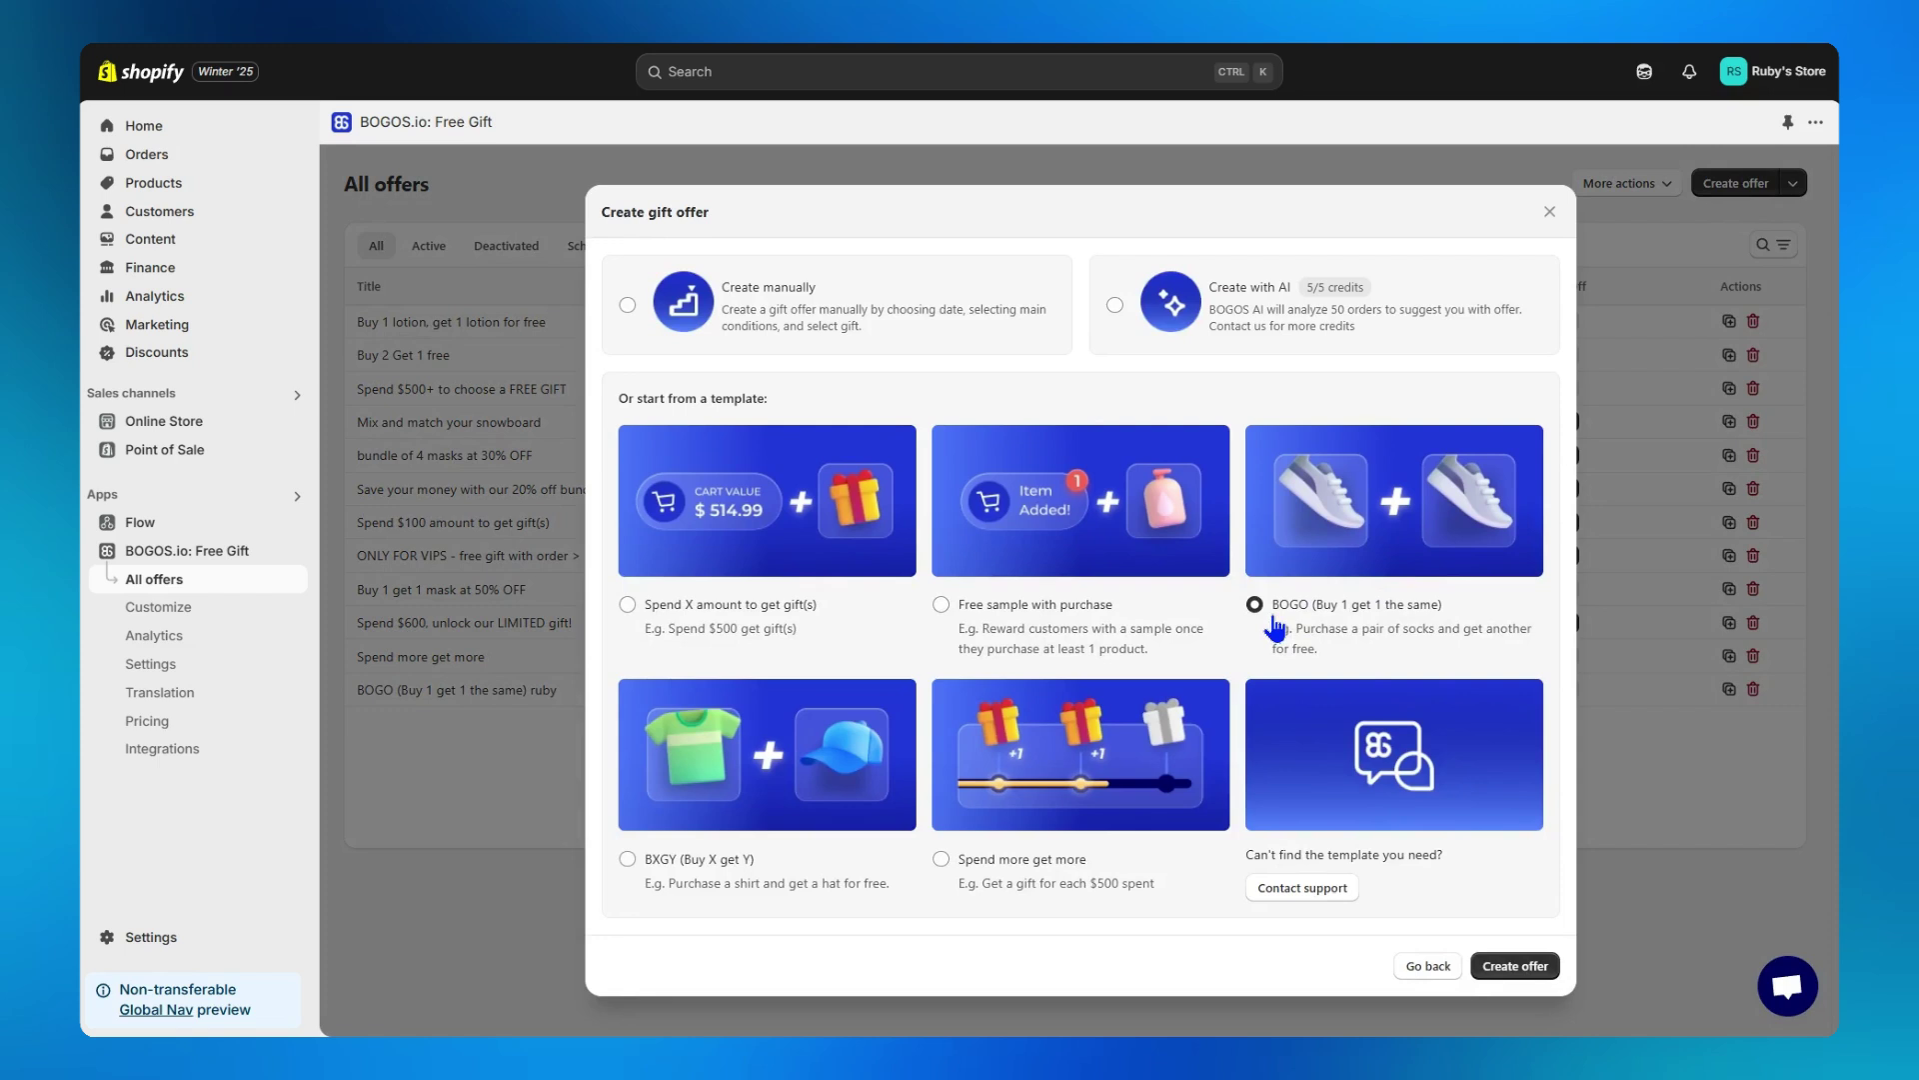
left_click(1491, 966)
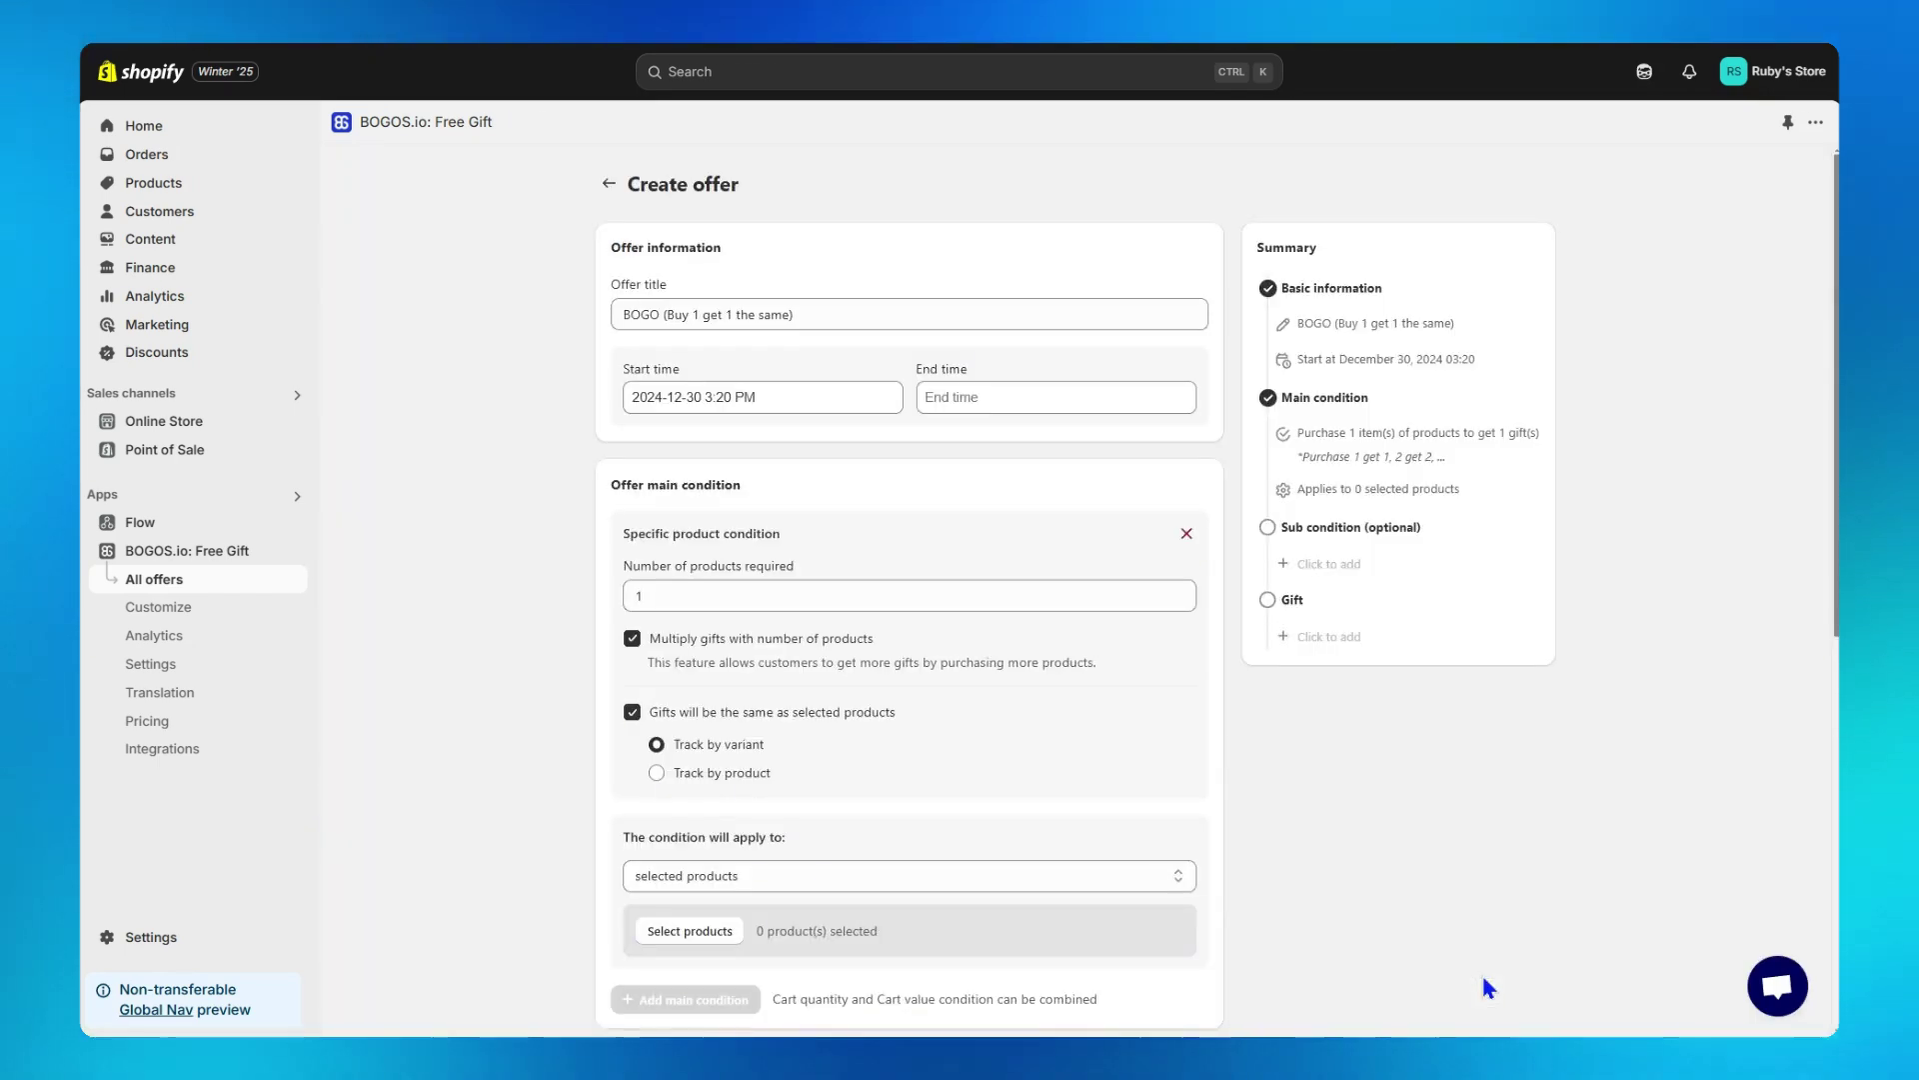
Step: Replace the offer title with 'Buy 1 lotion, get 1 lotion for free', keeping the start time
left_click(800, 315)
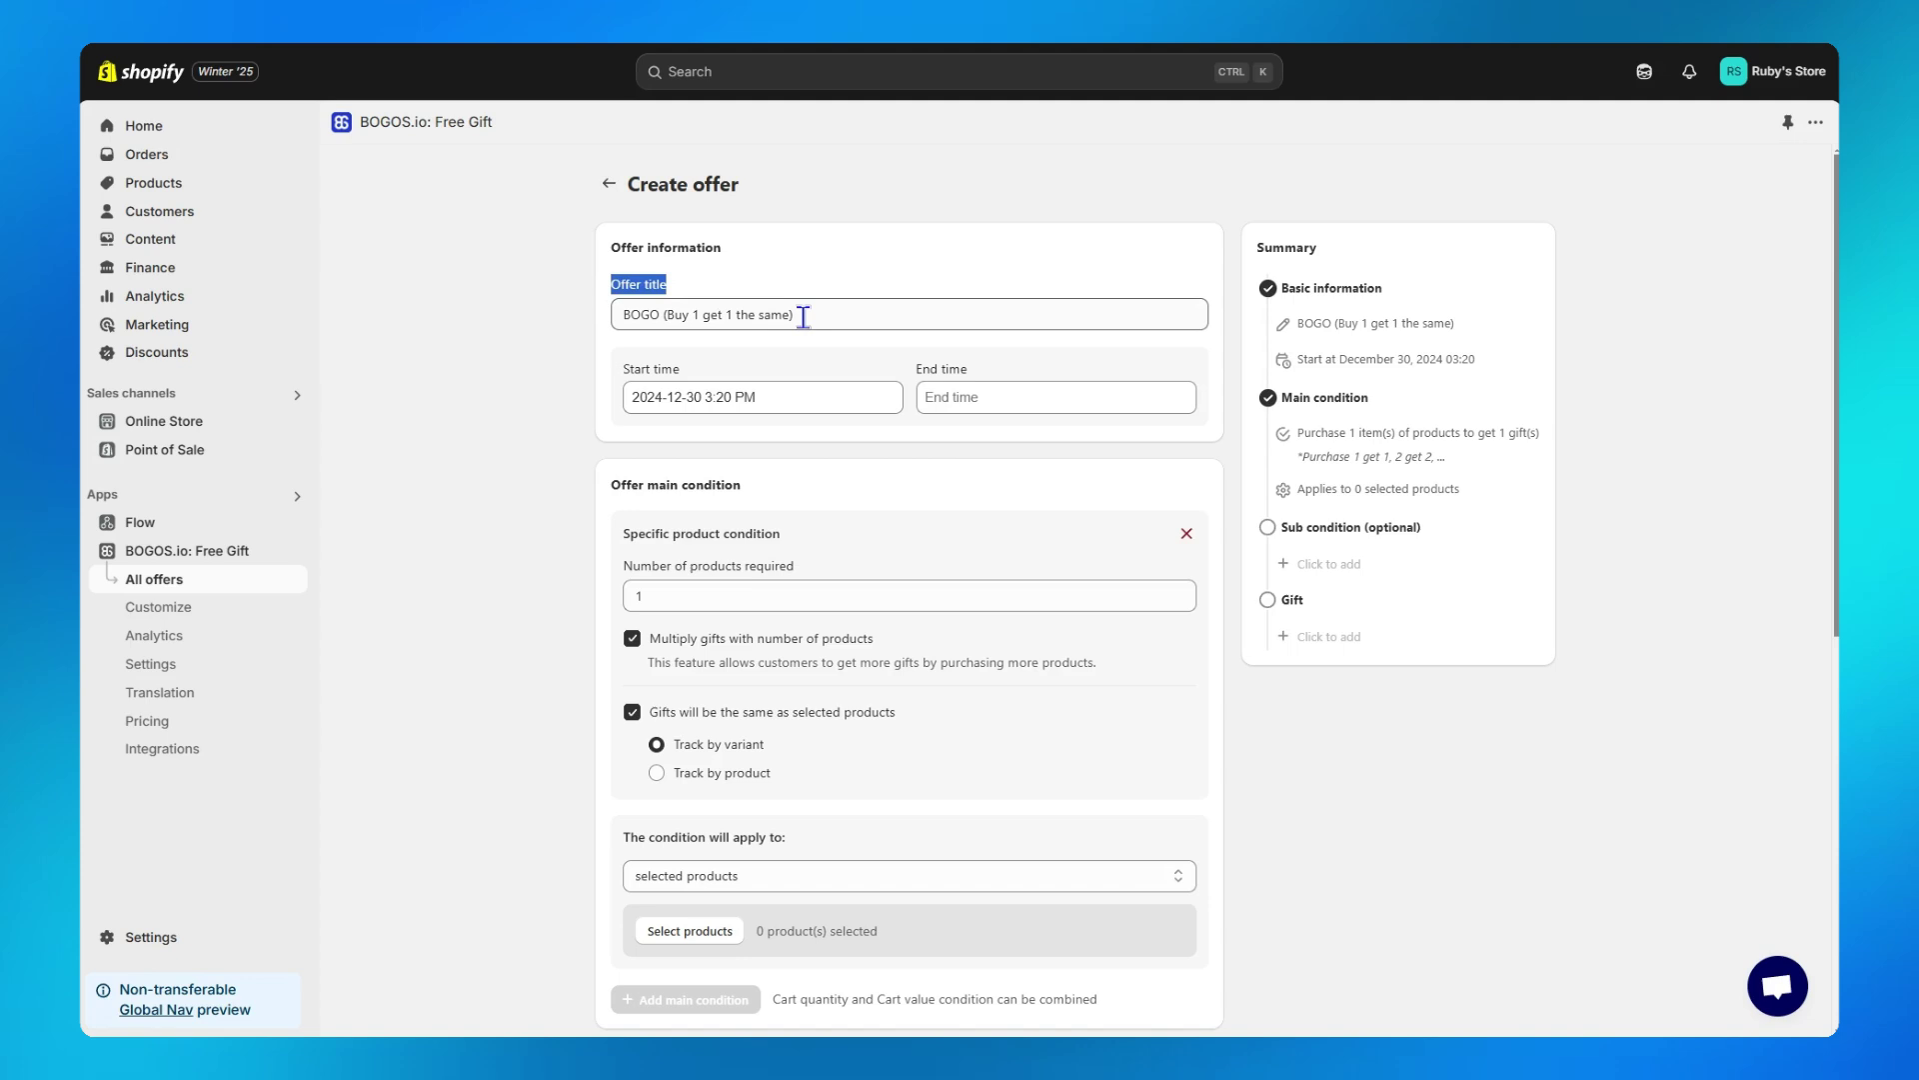
key("ctrl+a")
type("Buy 1 lotion, get 1 lotion for free")
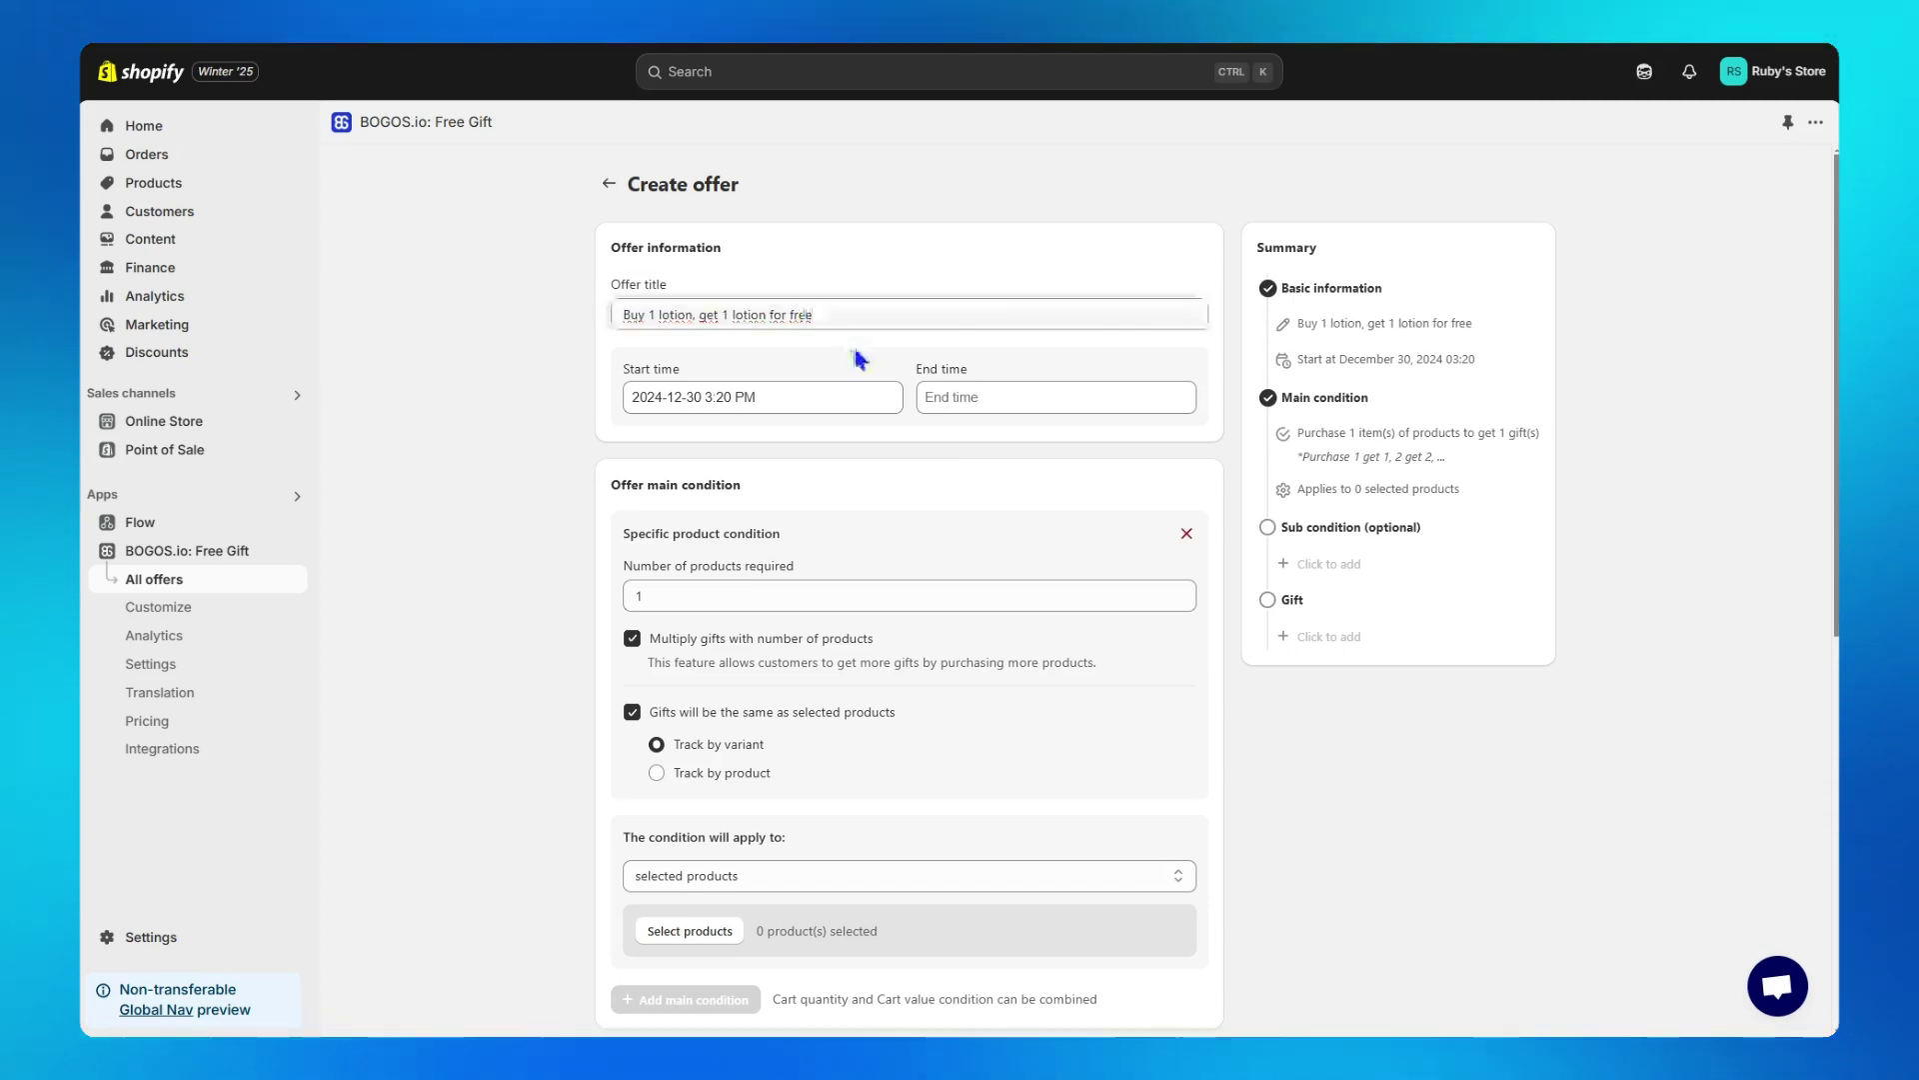
left_click(852, 405)
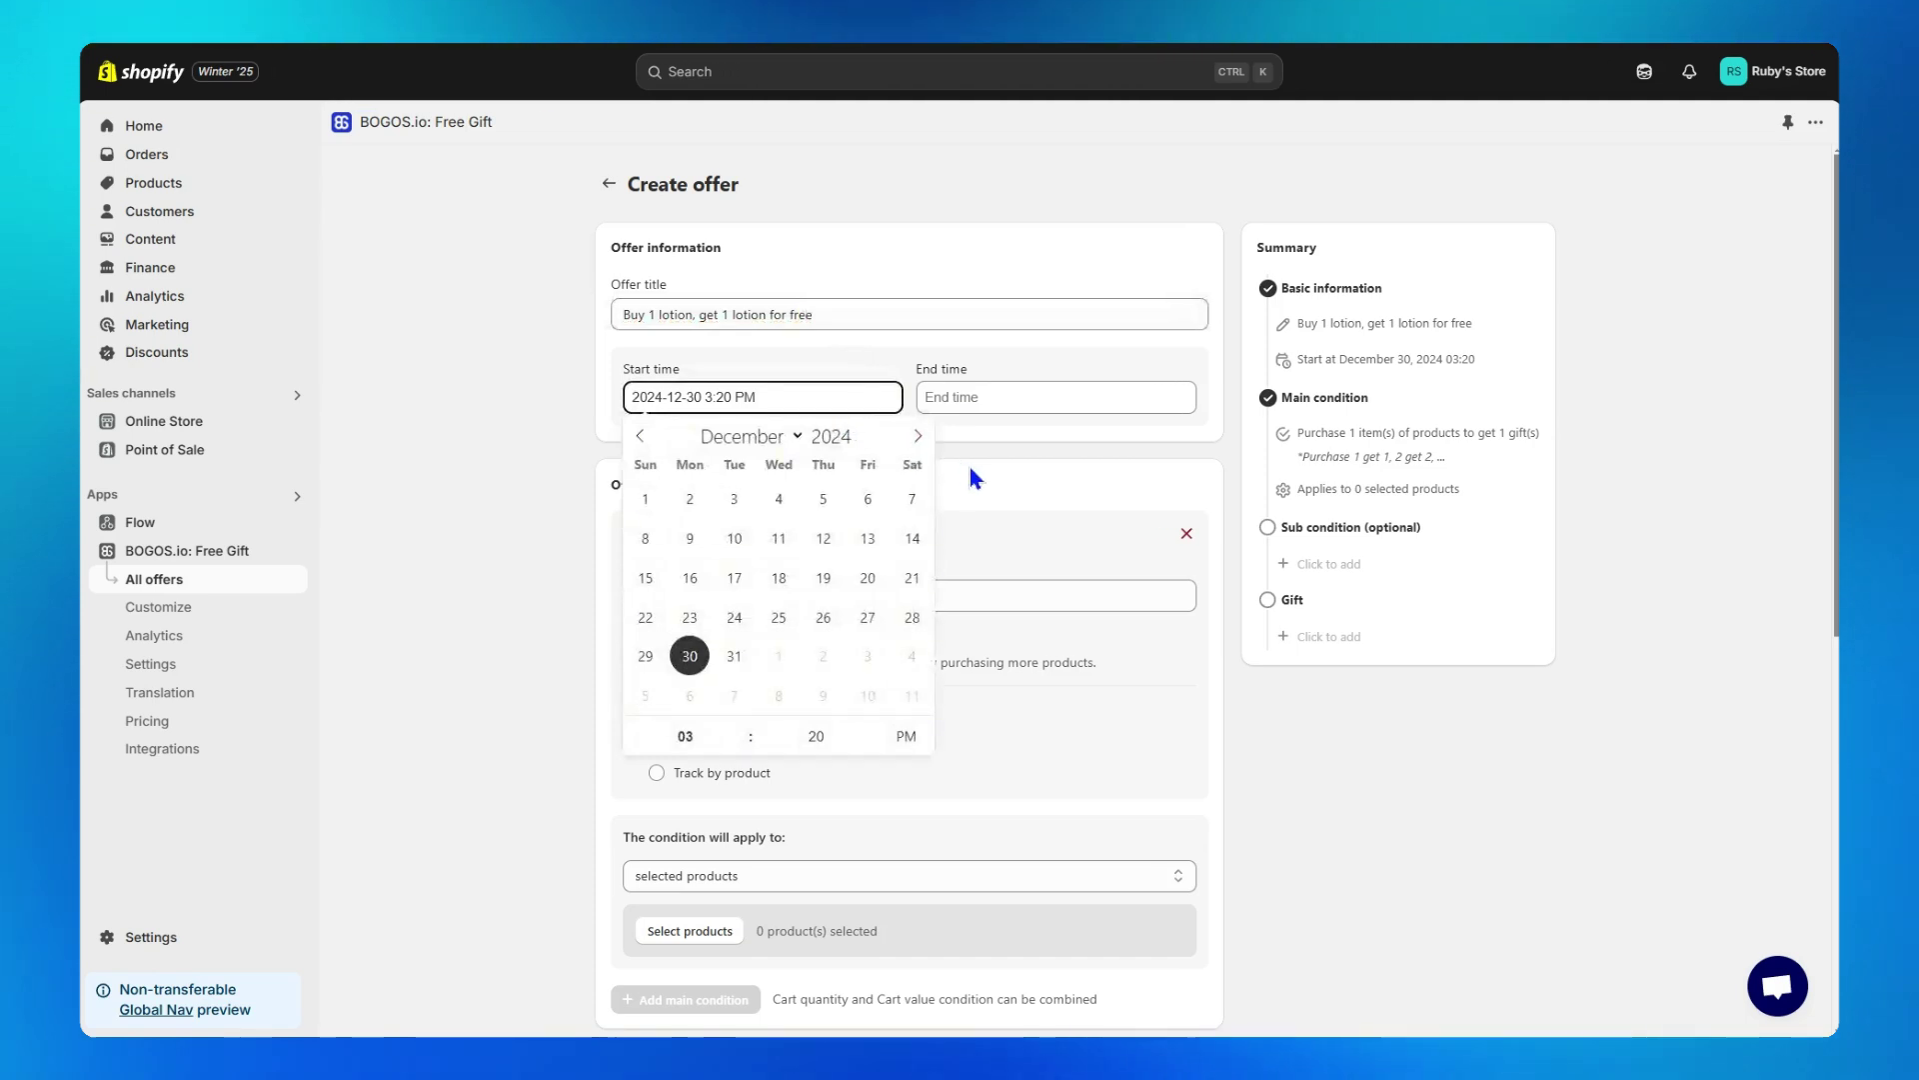
left_click(1824, 478)
scroll(1823, 477, "down", 2)
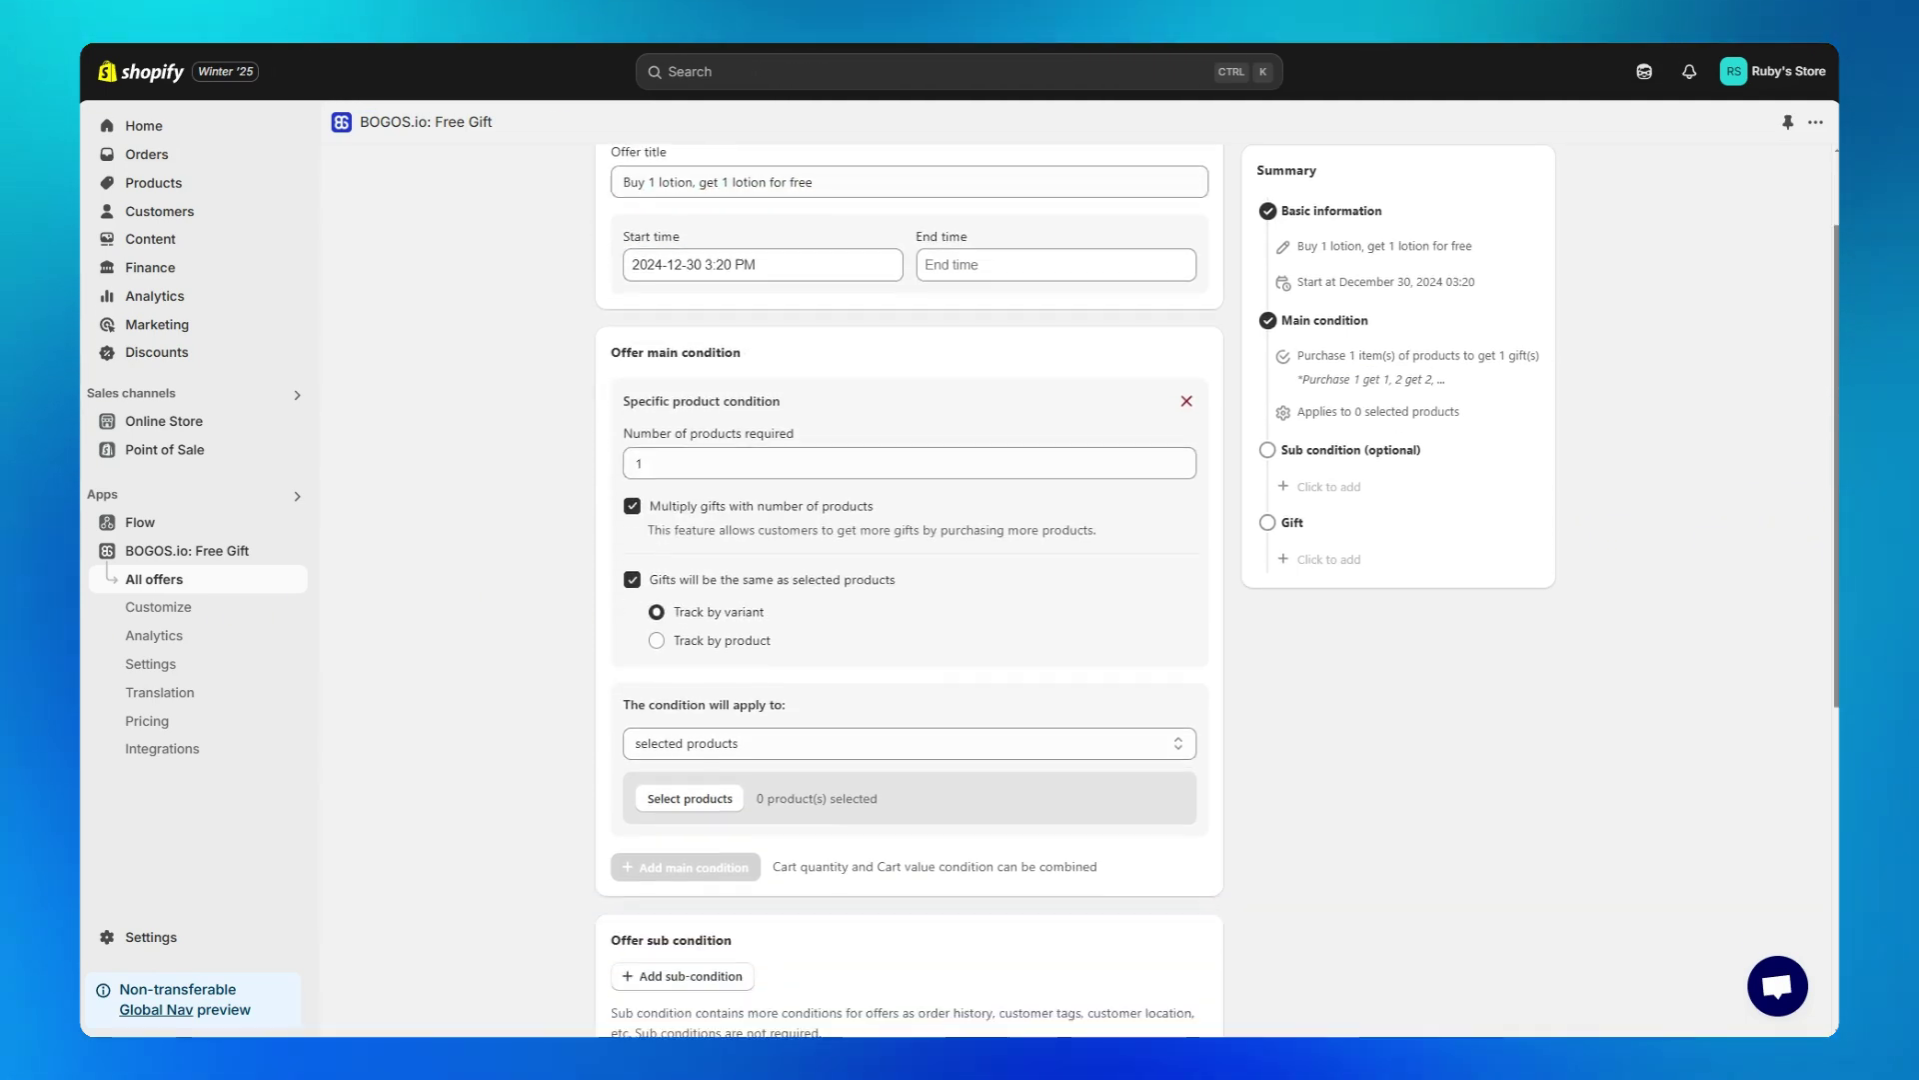
left_click(774, 374)
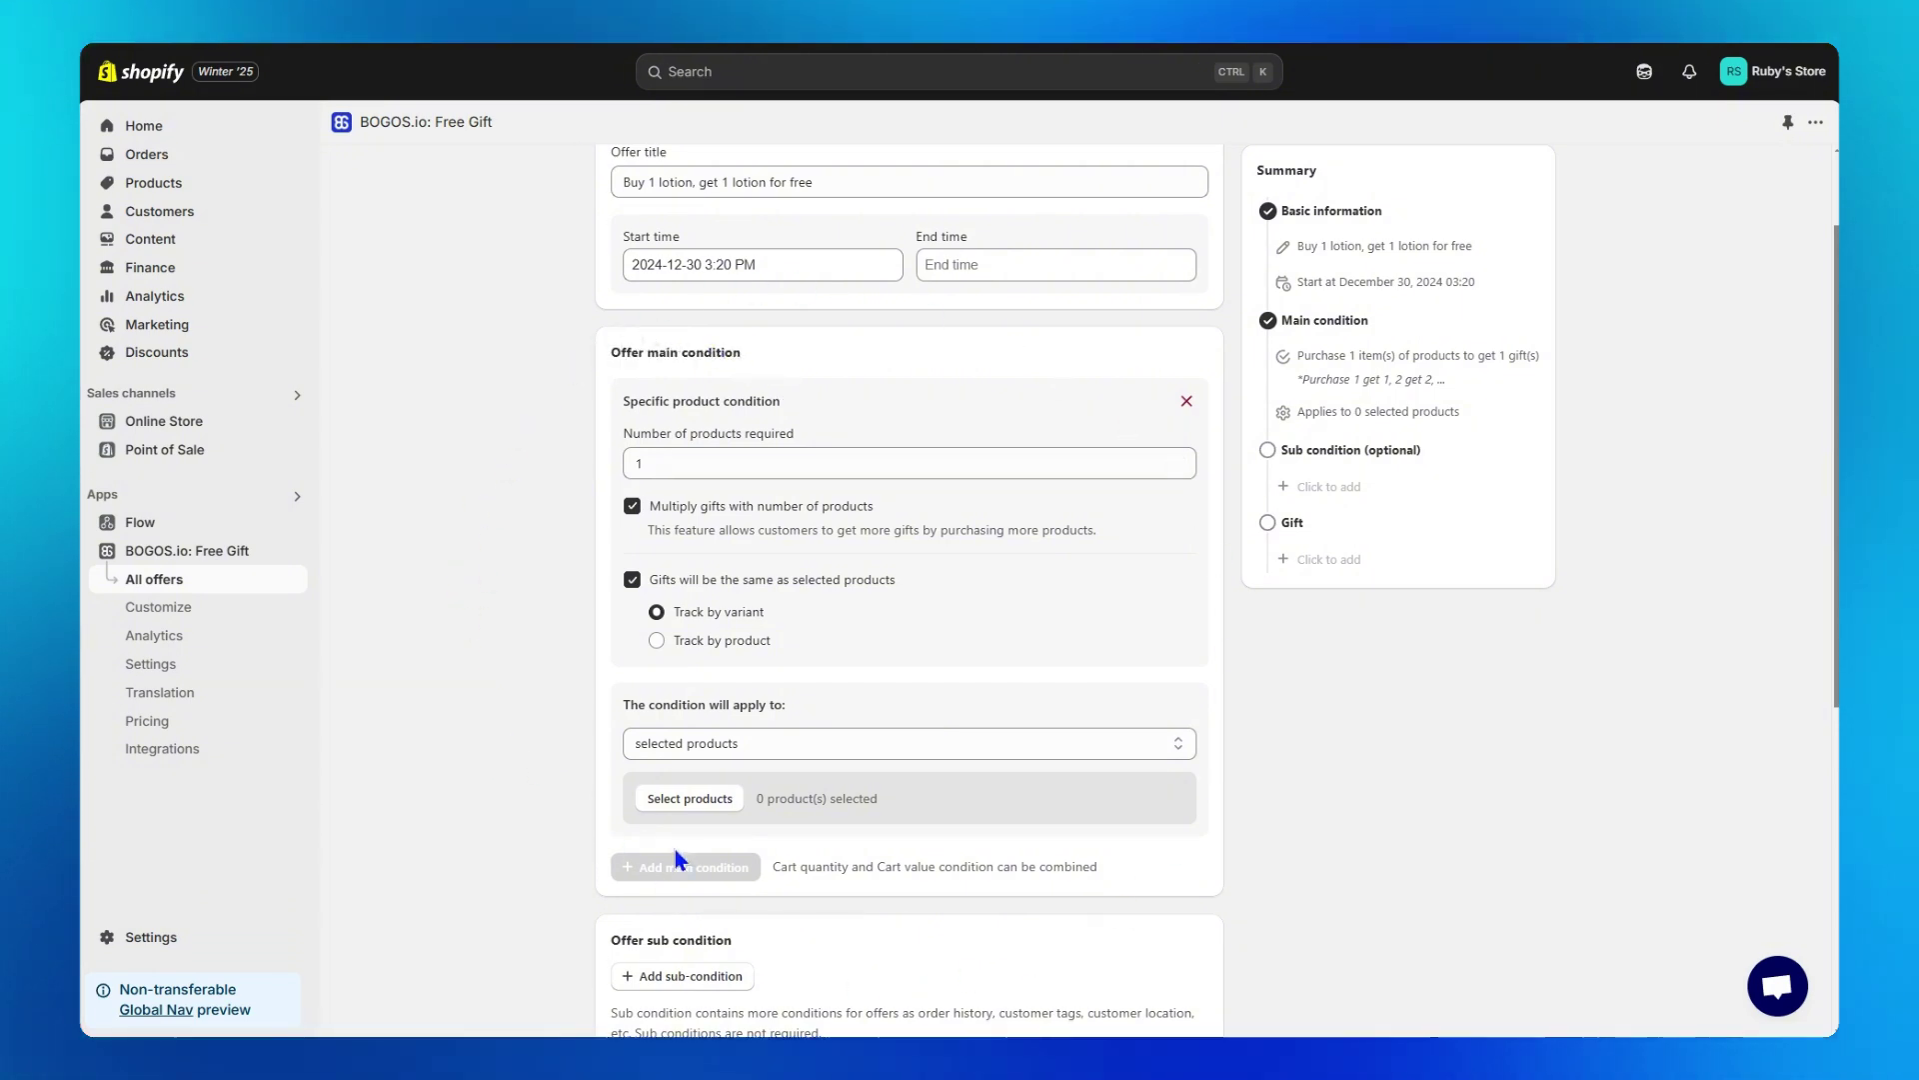
left_click_drag(650, 509, 884, 525)
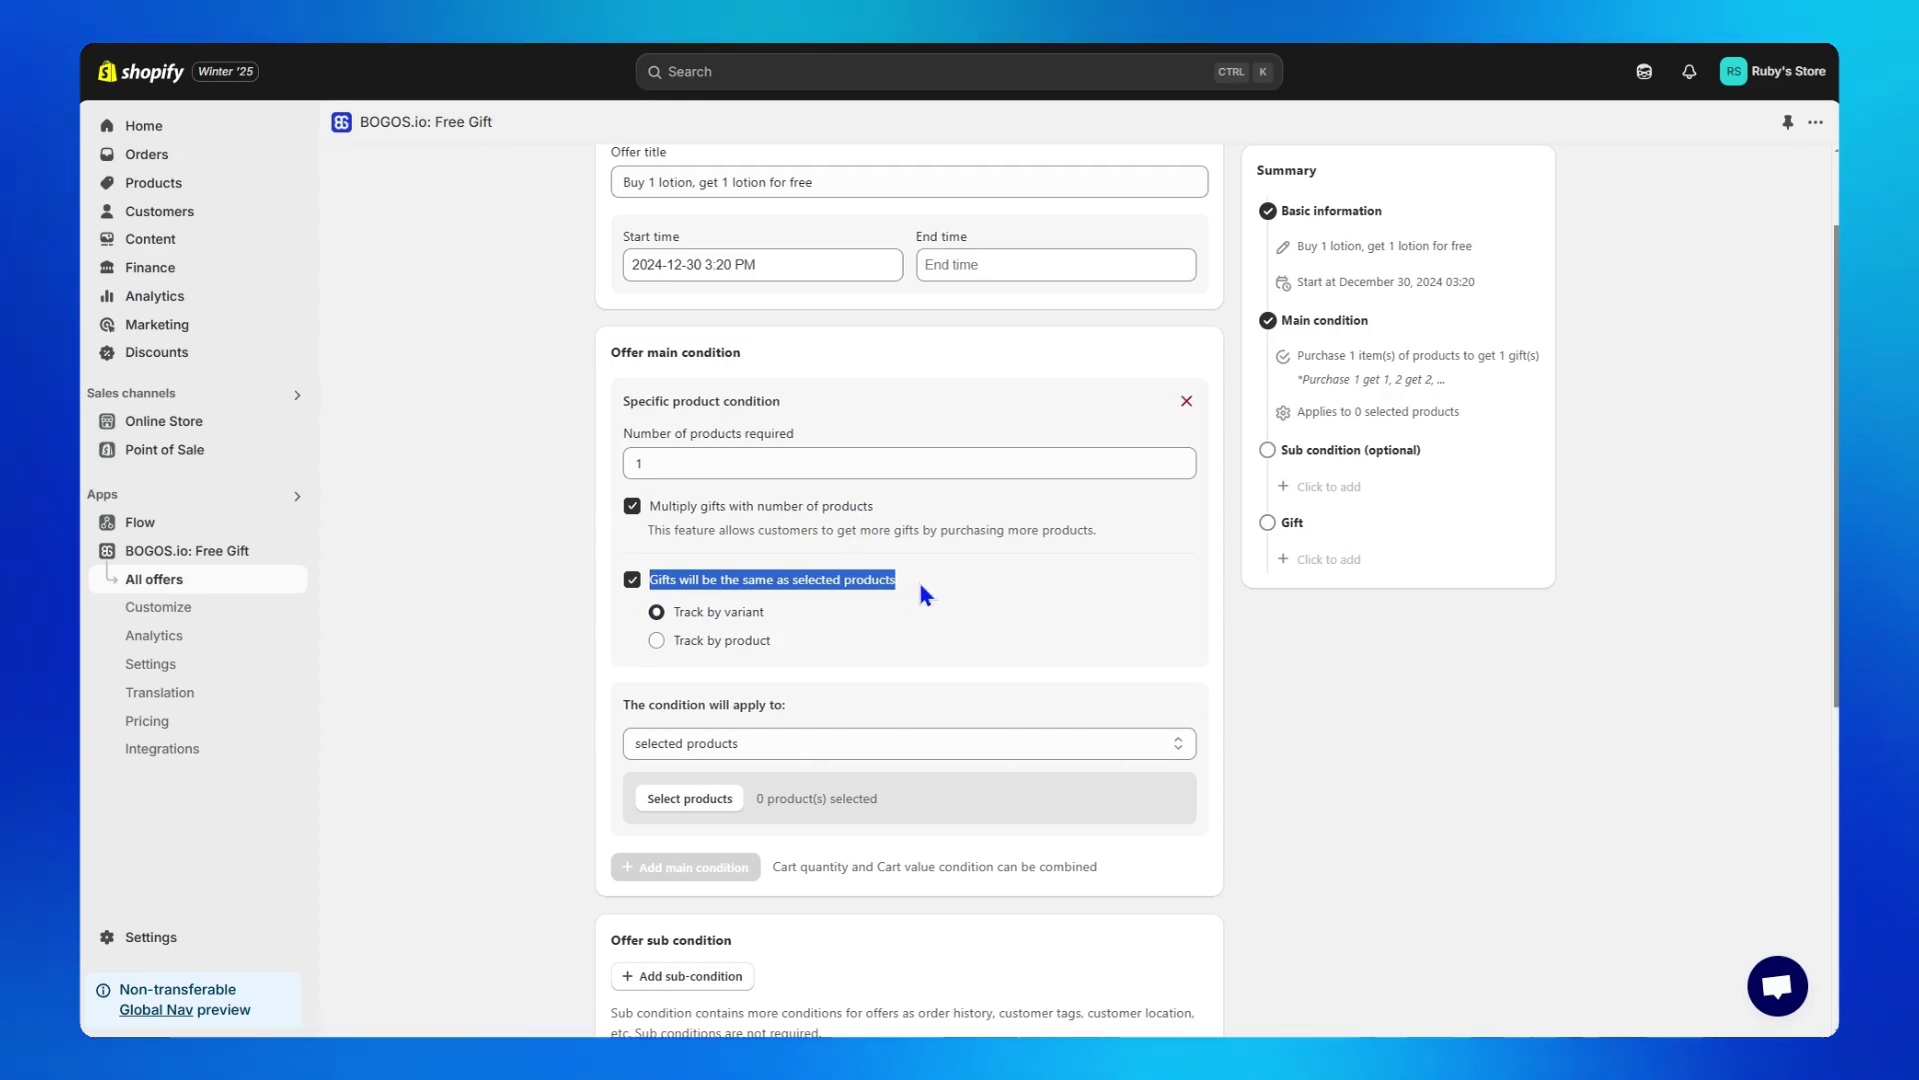
left_click(757, 619)
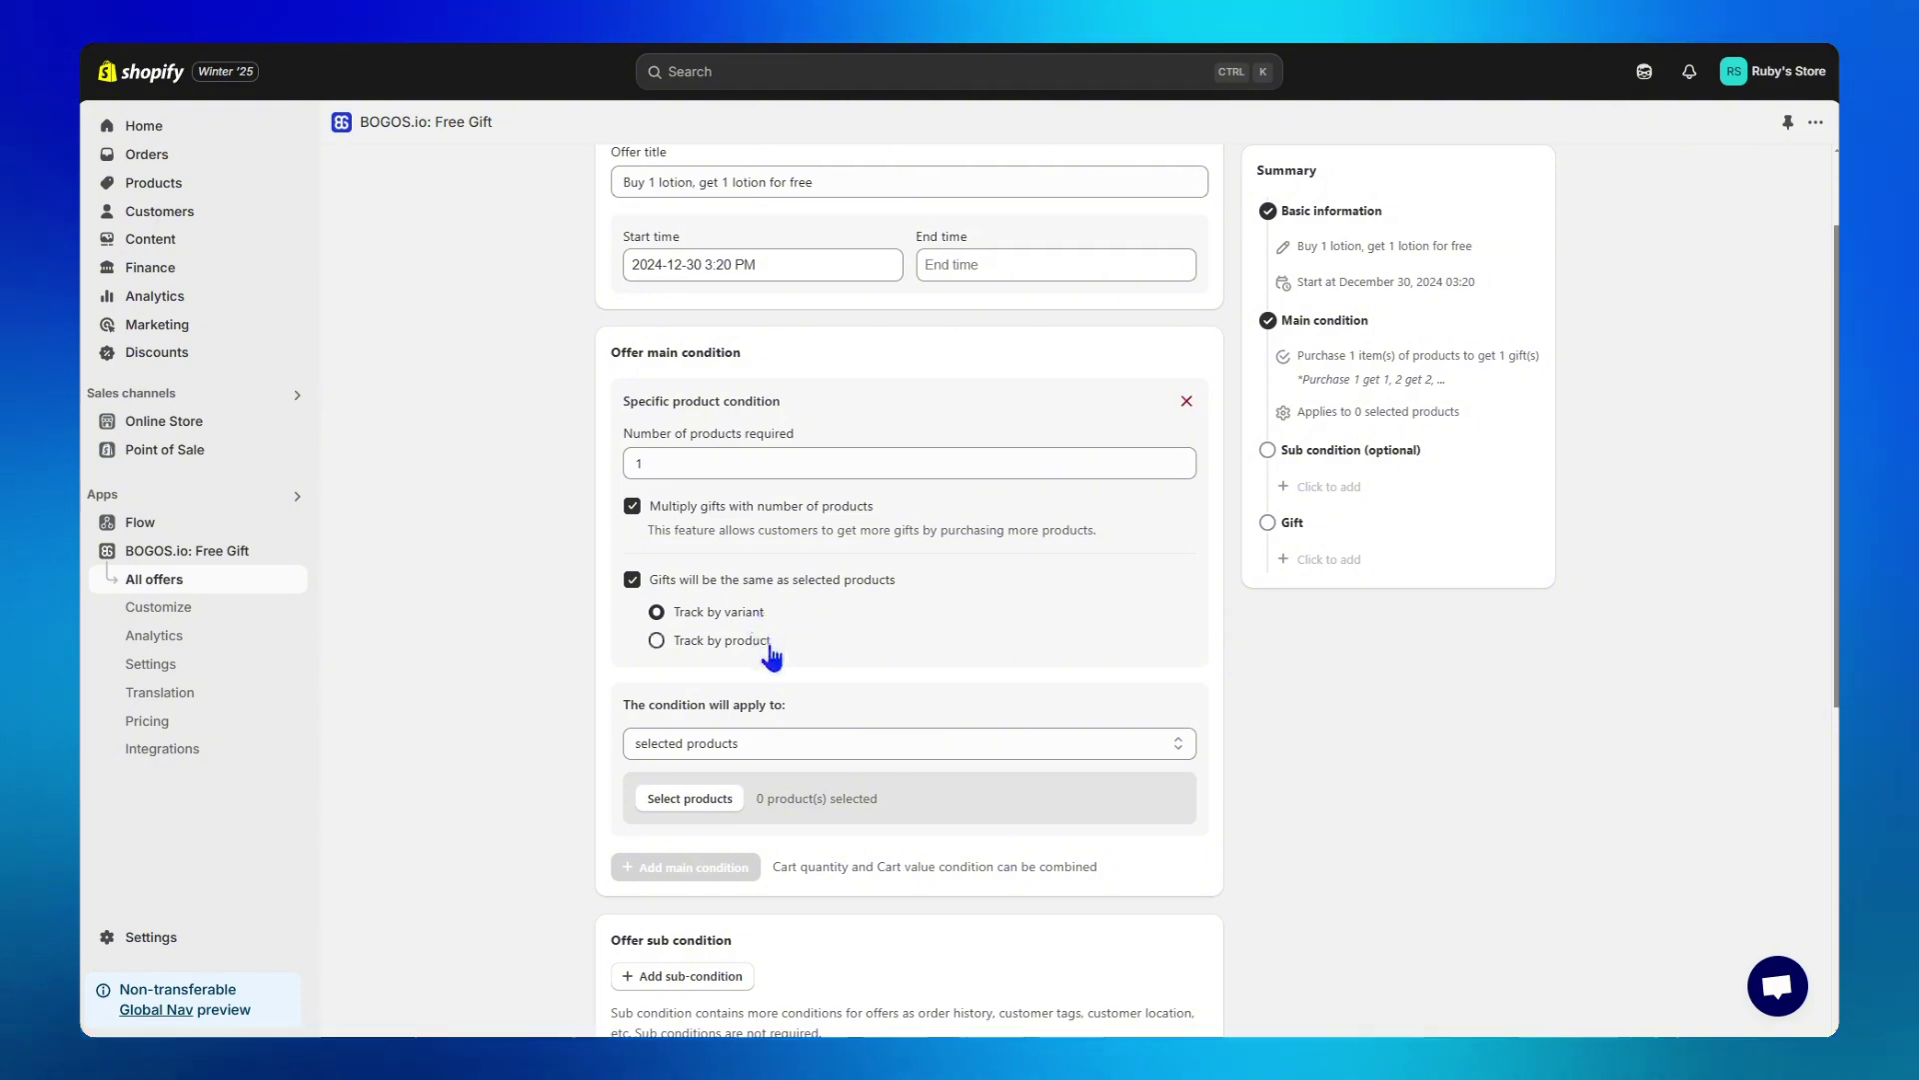
left_click(760, 613)
scroll(974, 682, "down", 1)
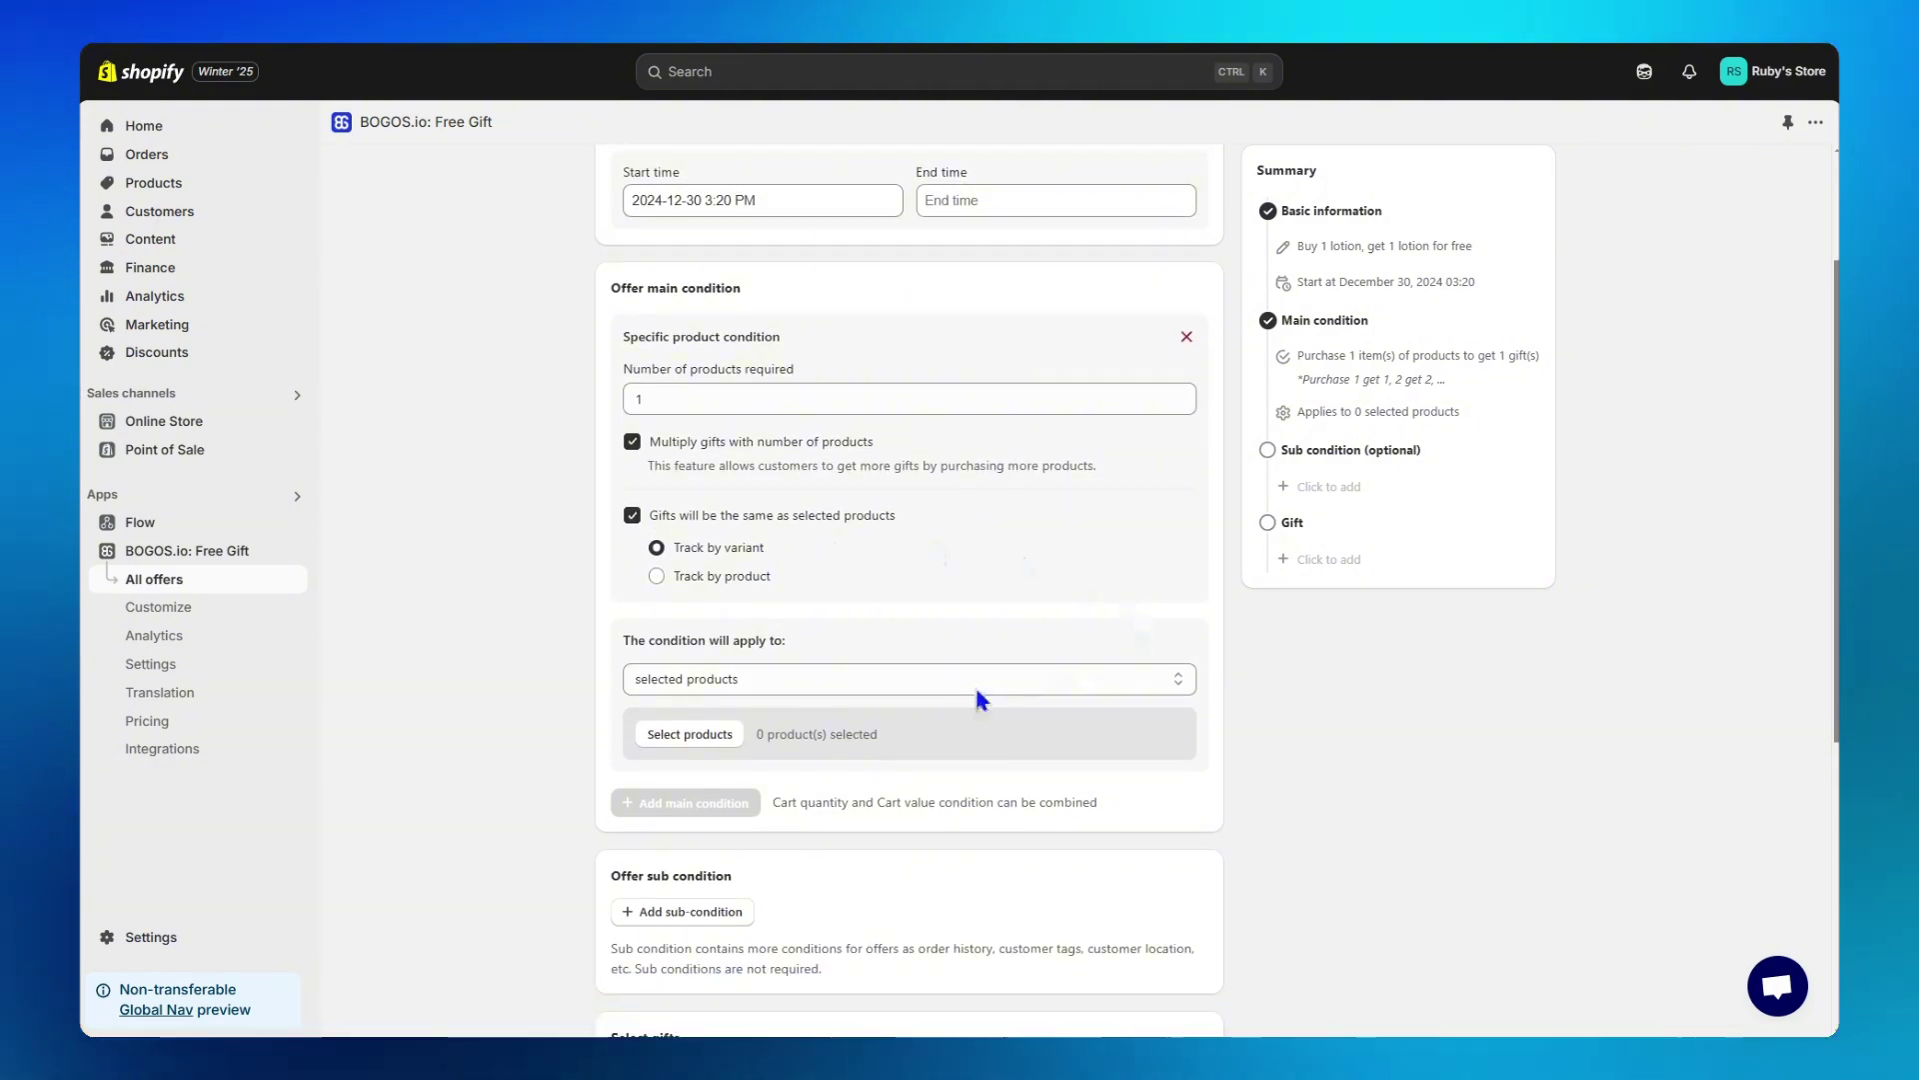
Step: Apply the condition to eight selected products, from Body lotion and Hair conditioner through both Mask BHA items
left_click(770, 682)
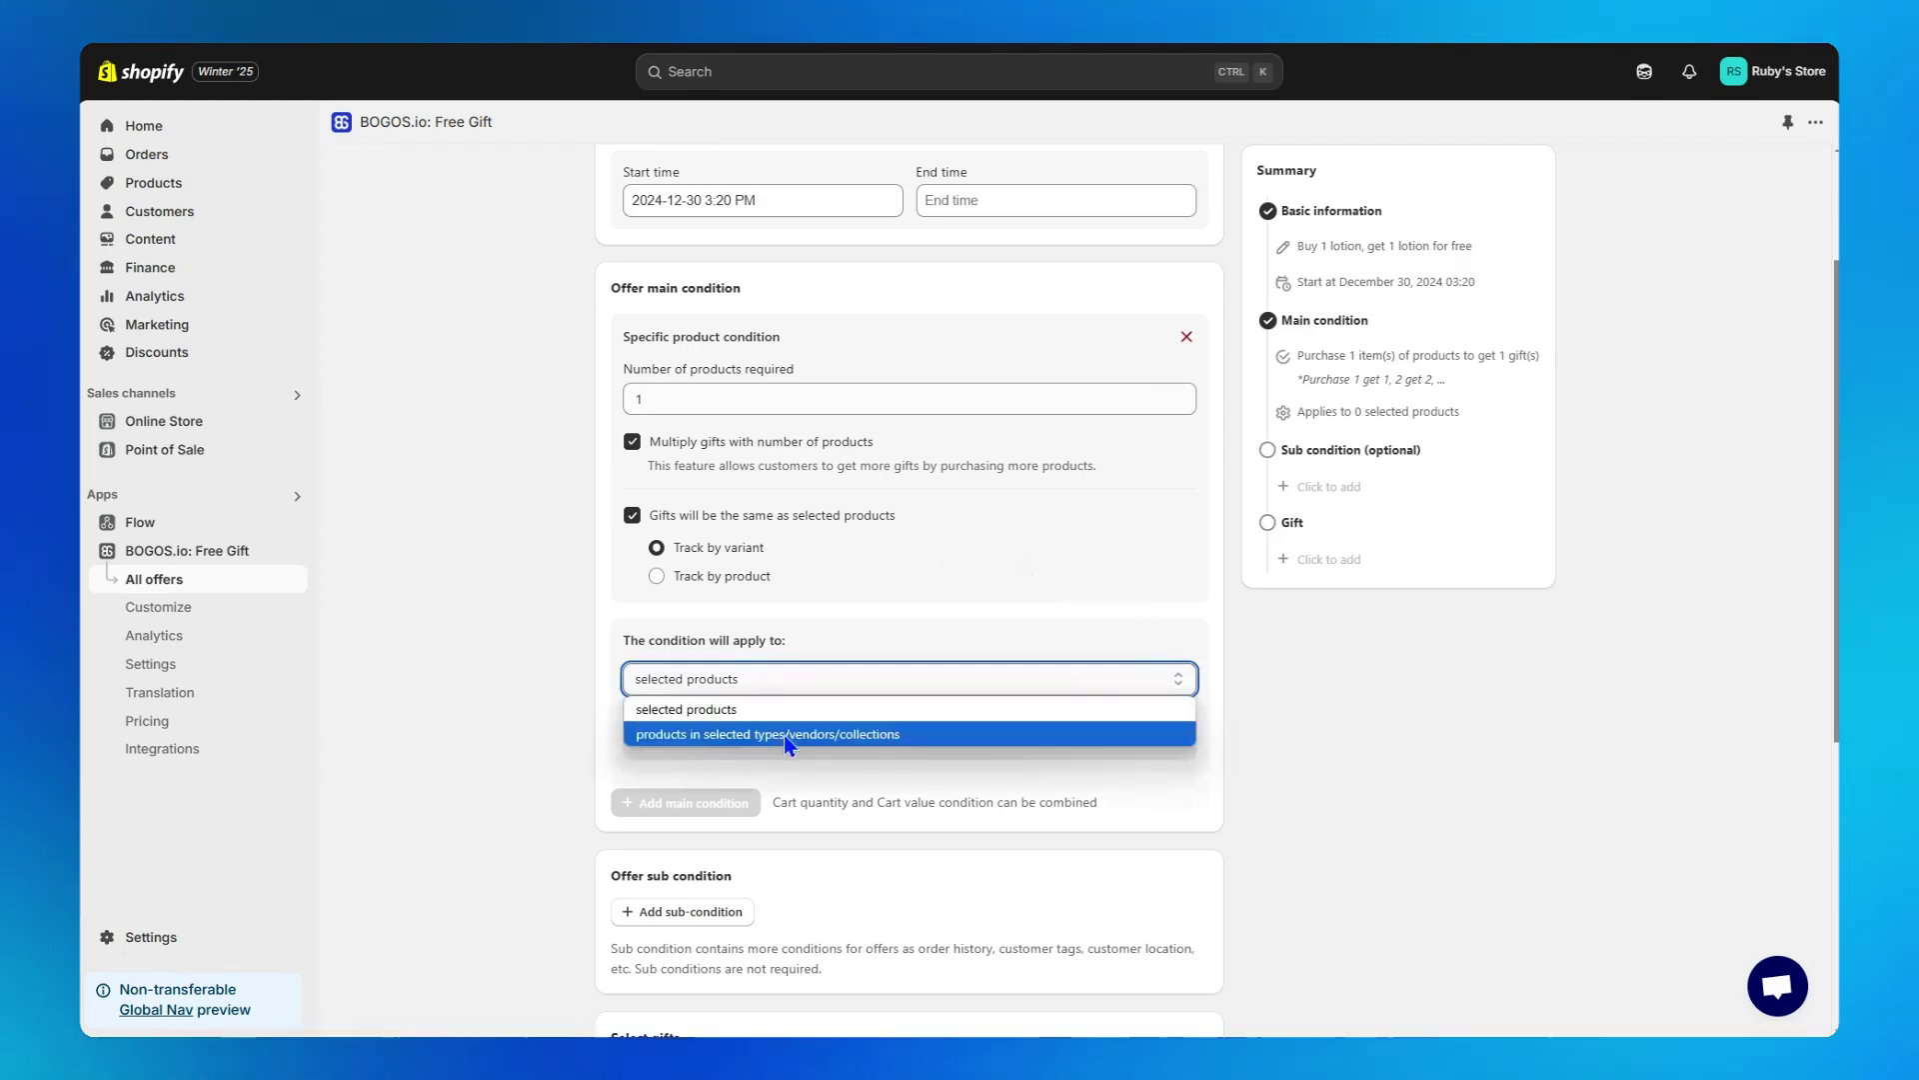
left_click(788, 717)
left_click(725, 736)
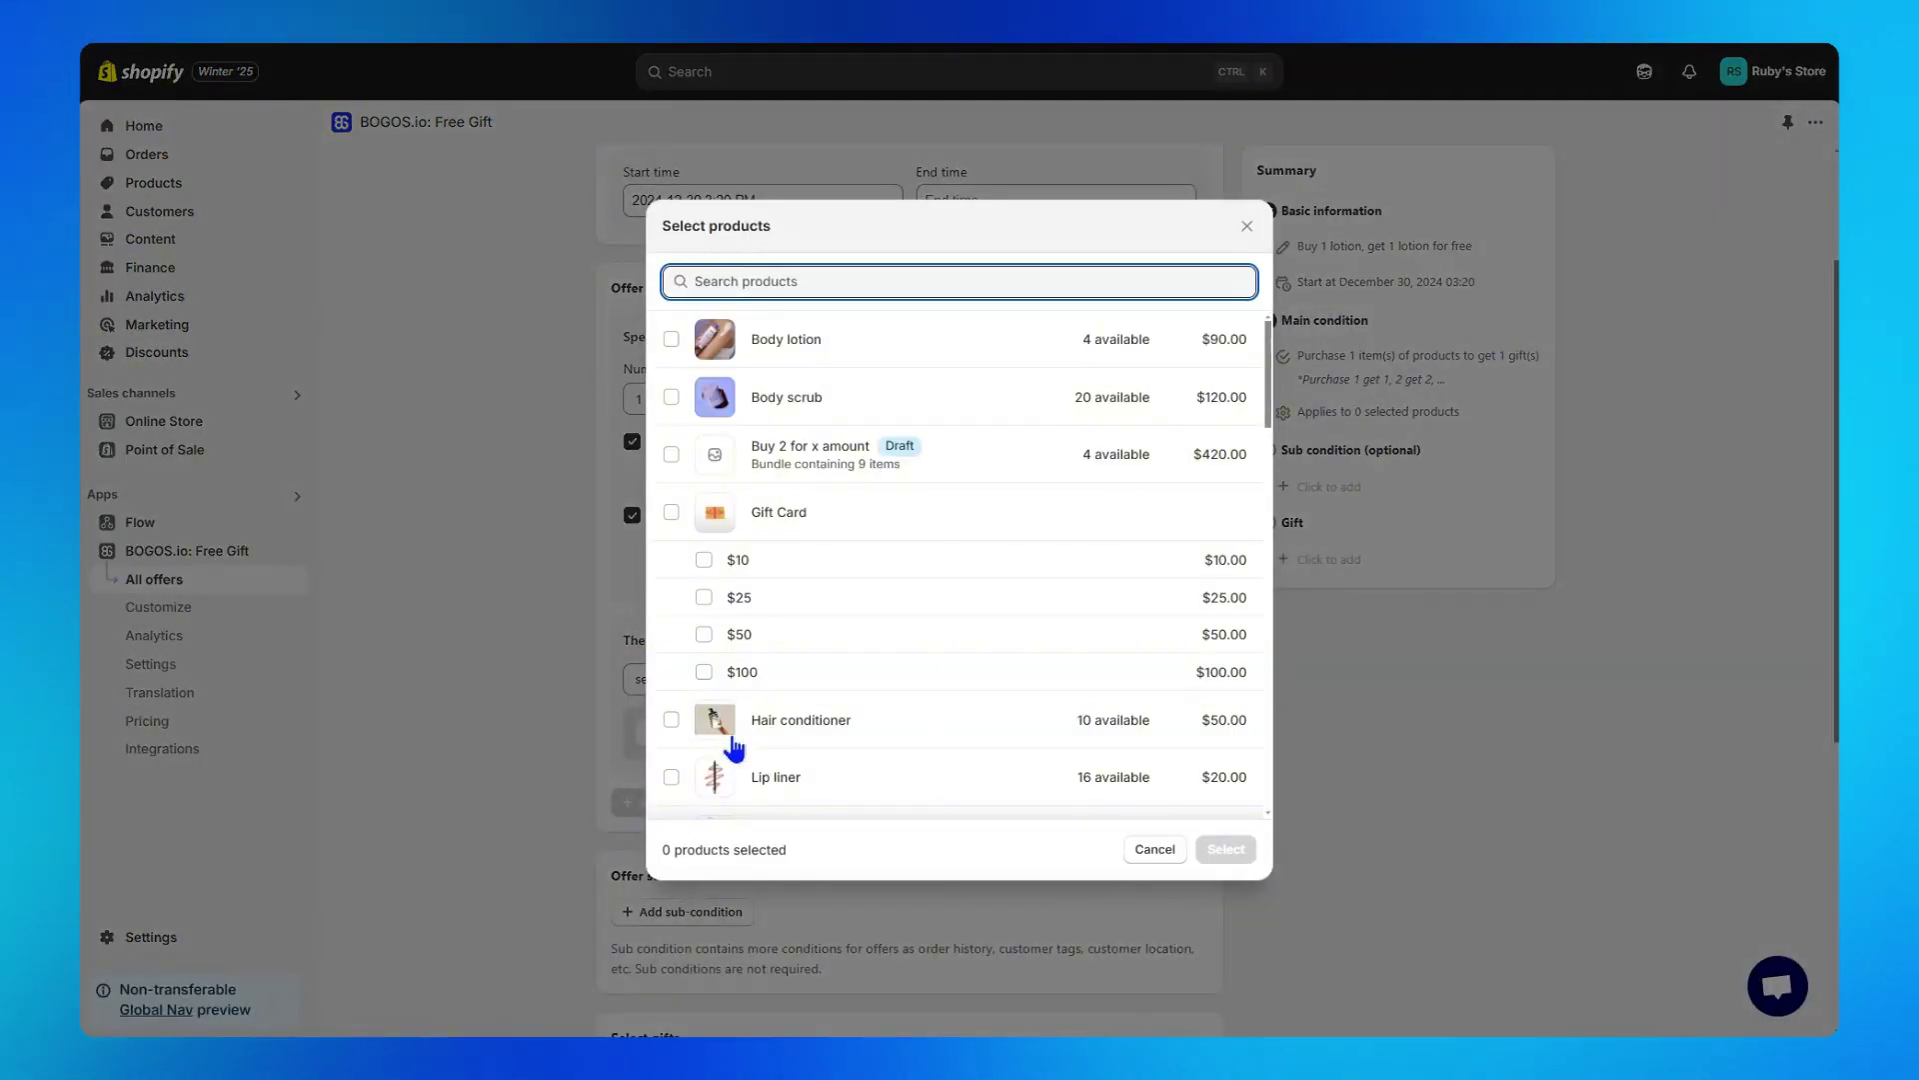
left_click(910, 361)
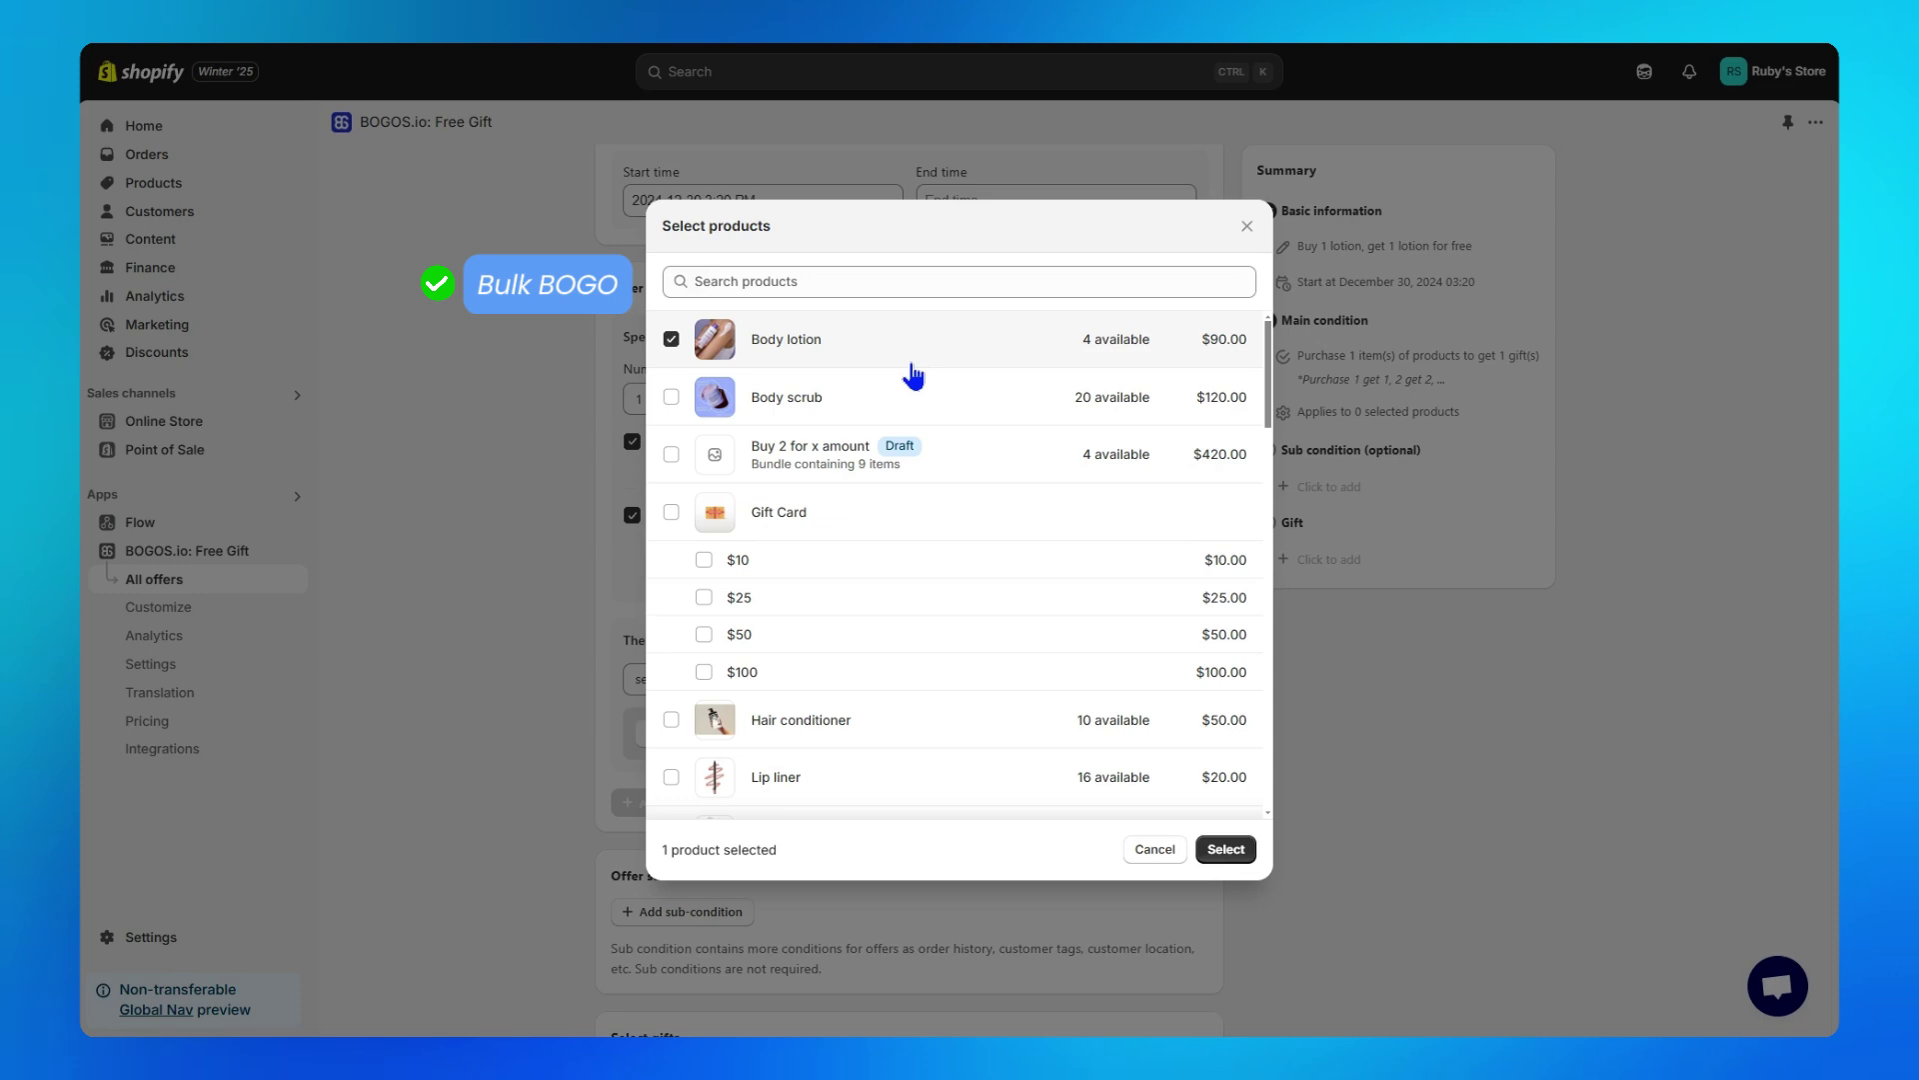
left_click(908, 720)
scroll(908, 725, "down", 1)
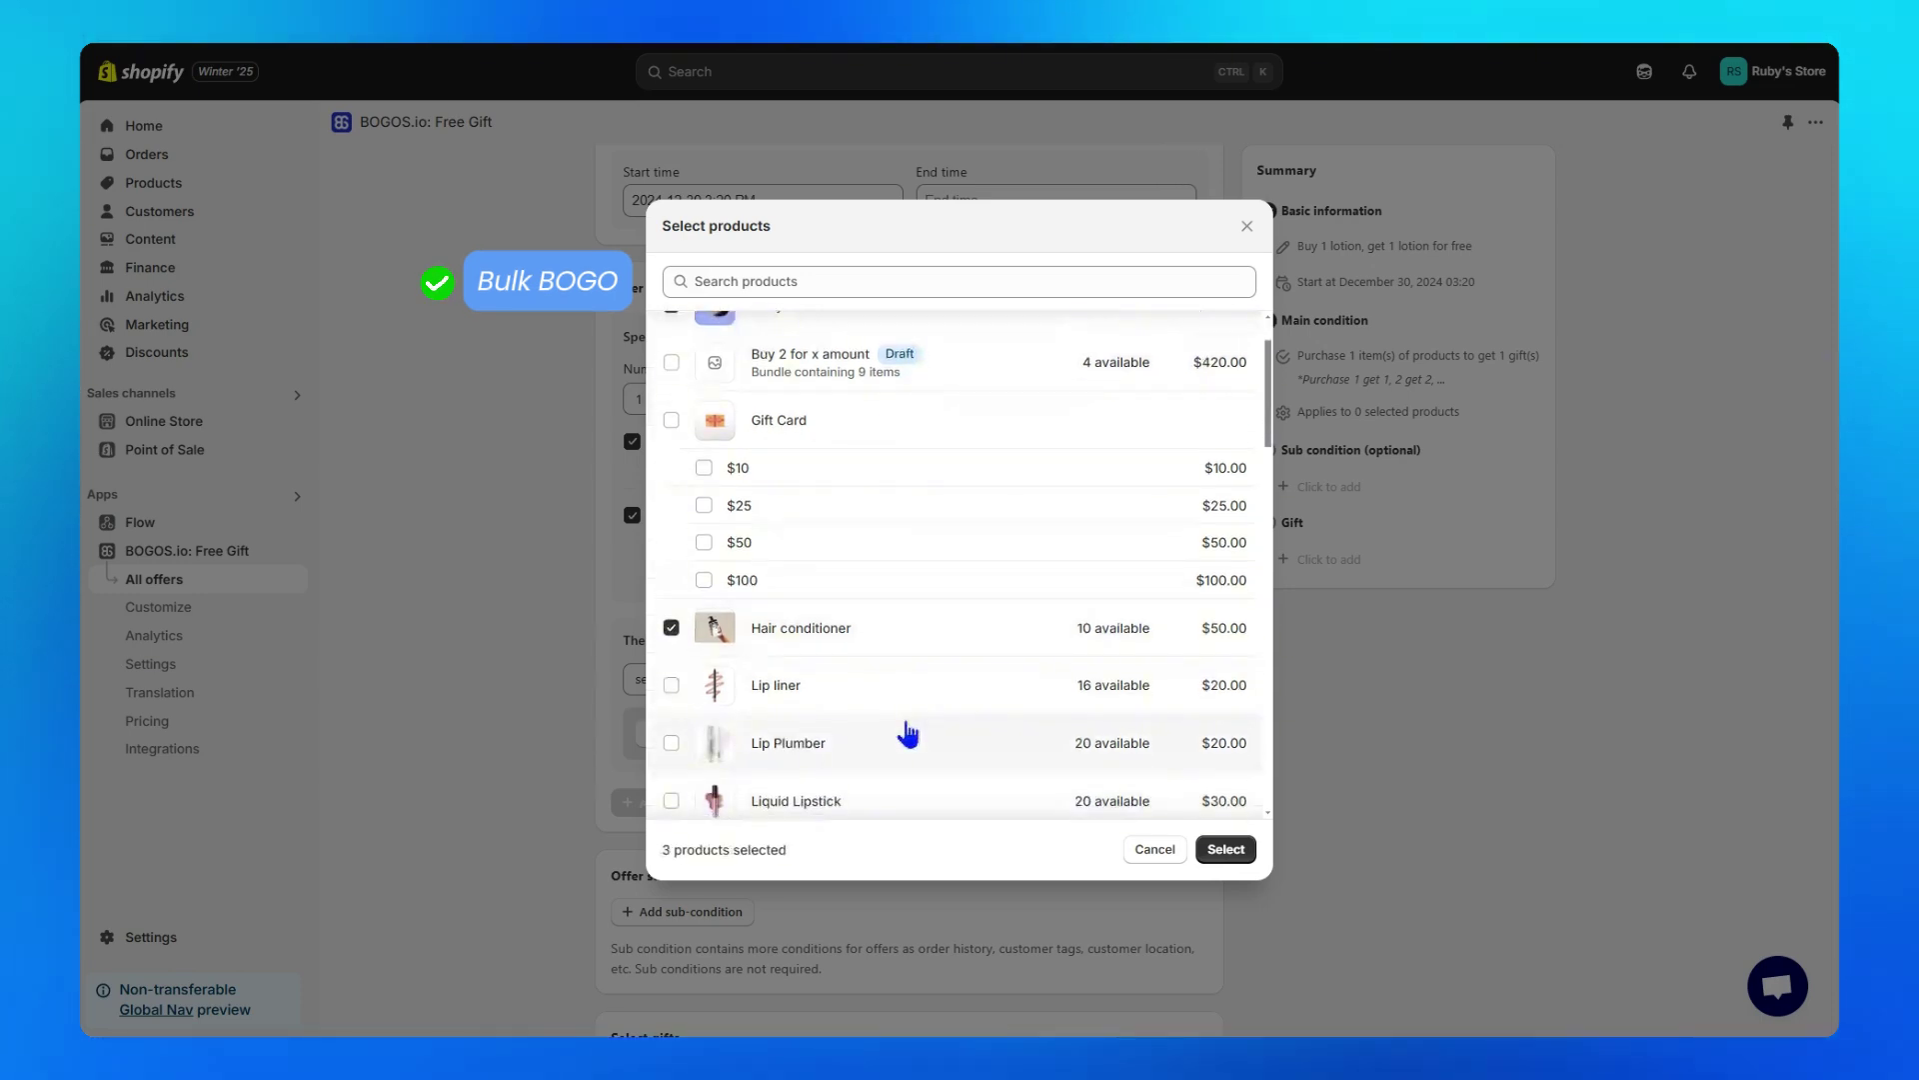
left_click(909, 690)
left_click(908, 739)
left_click(909, 783)
scroll(904, 769, "down", 2)
left_click(910, 754)
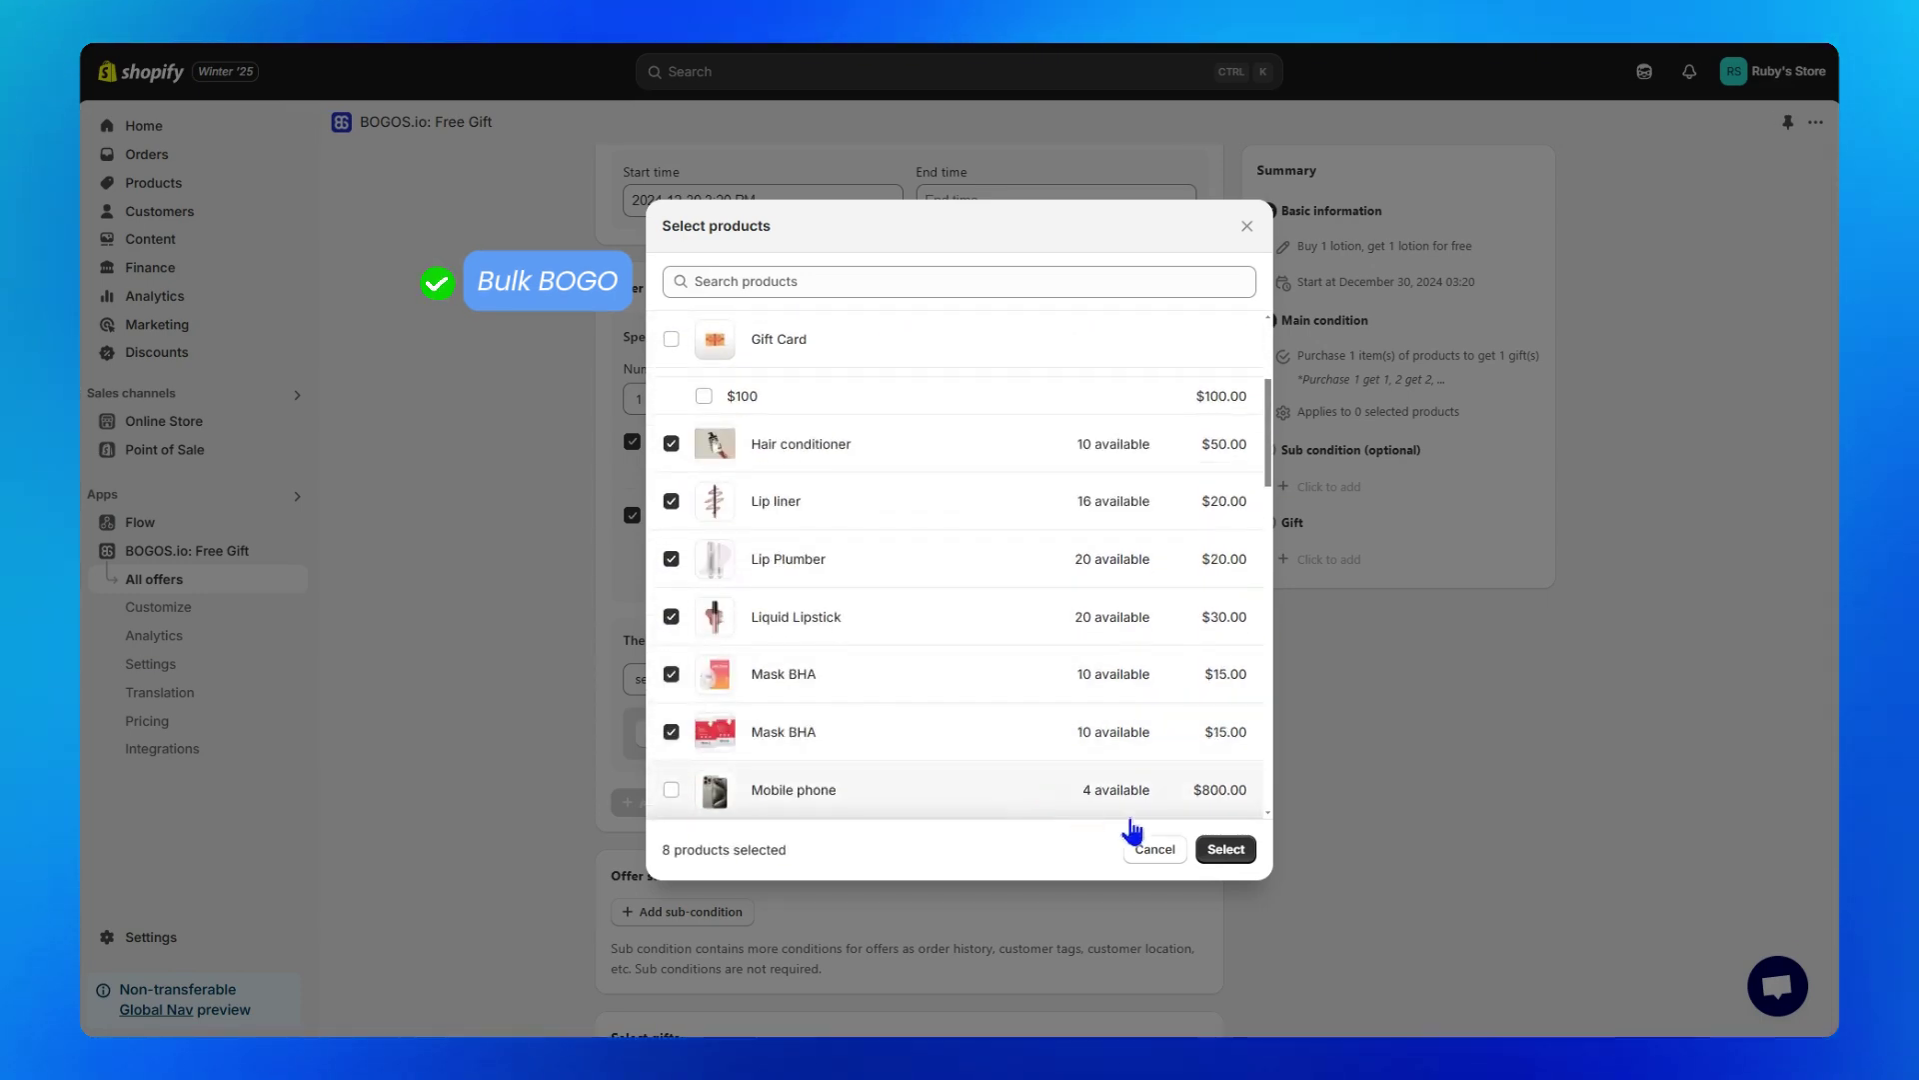
left_click(1225, 849)
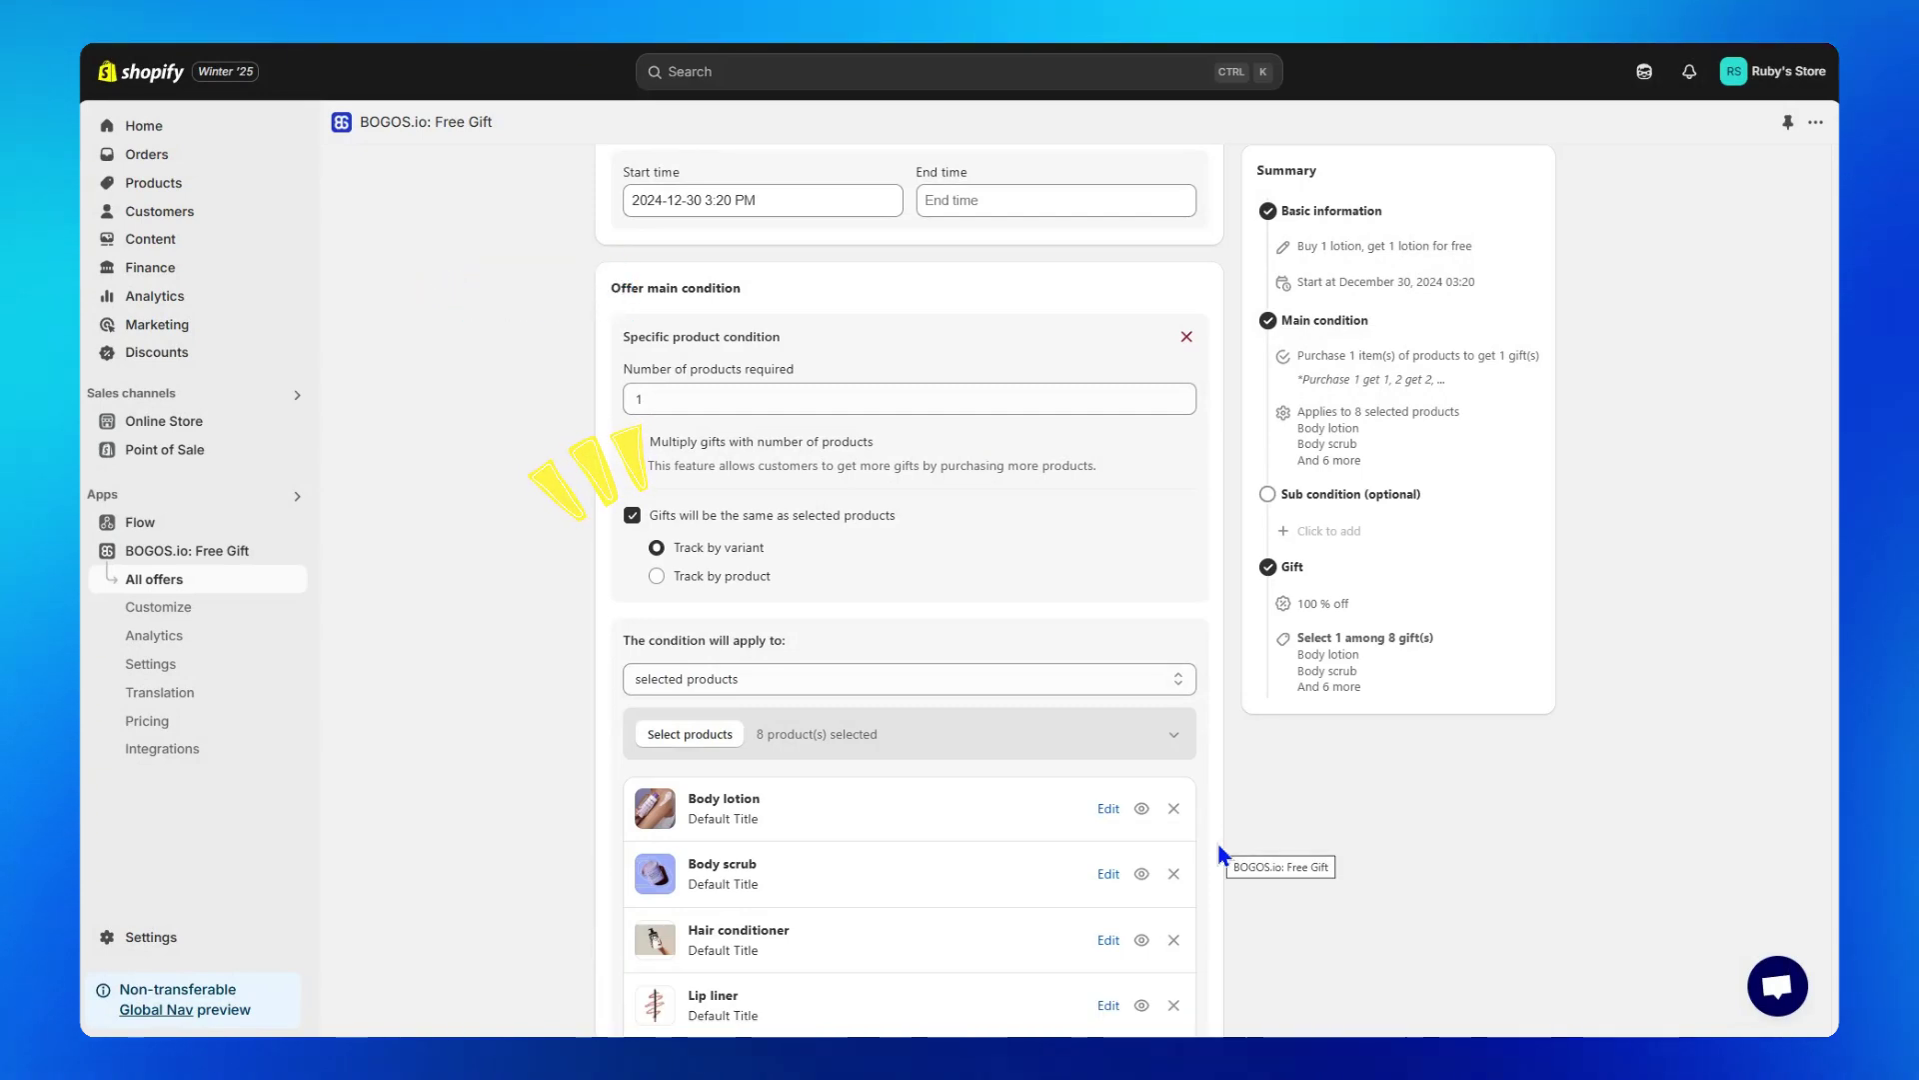
Step: Check the gift list: the same eight products at 100% off
scroll(909, 600, "down", 10)
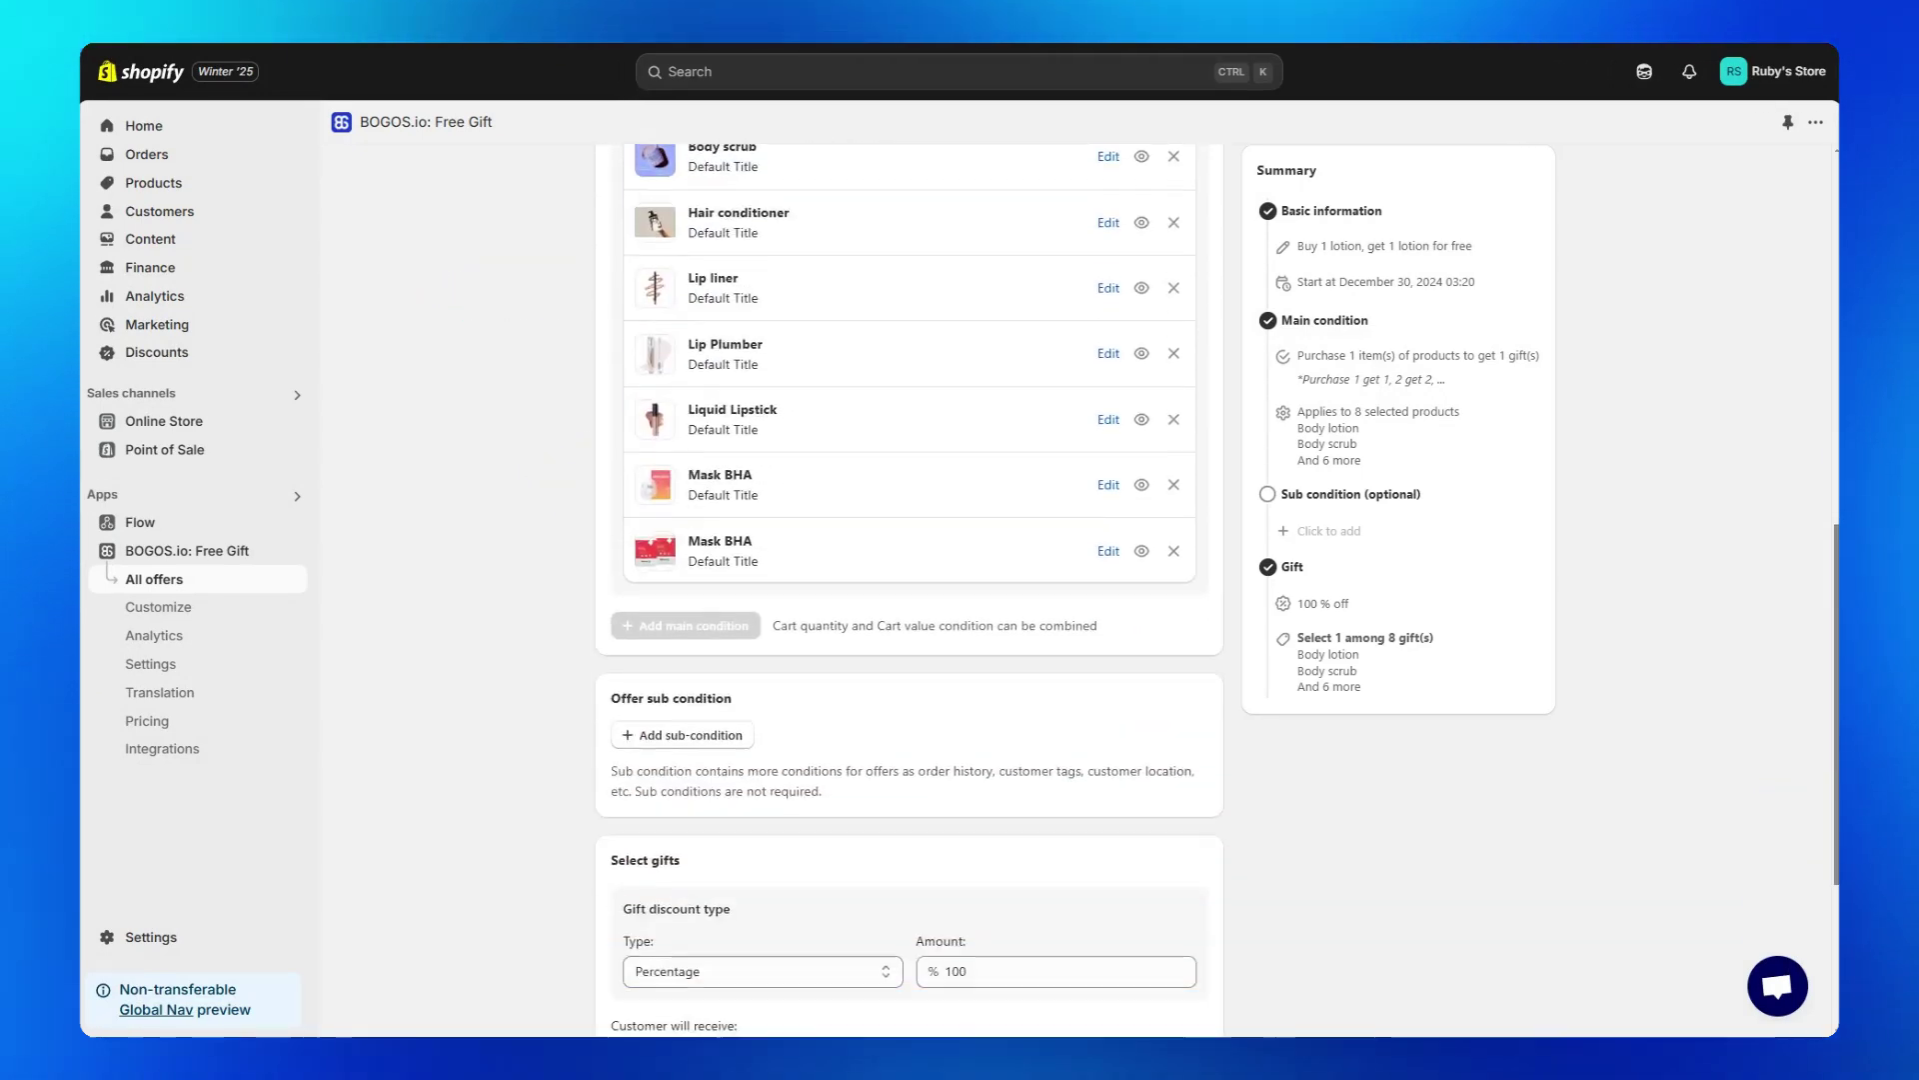
left_click_drag(591, 513, 708, 518)
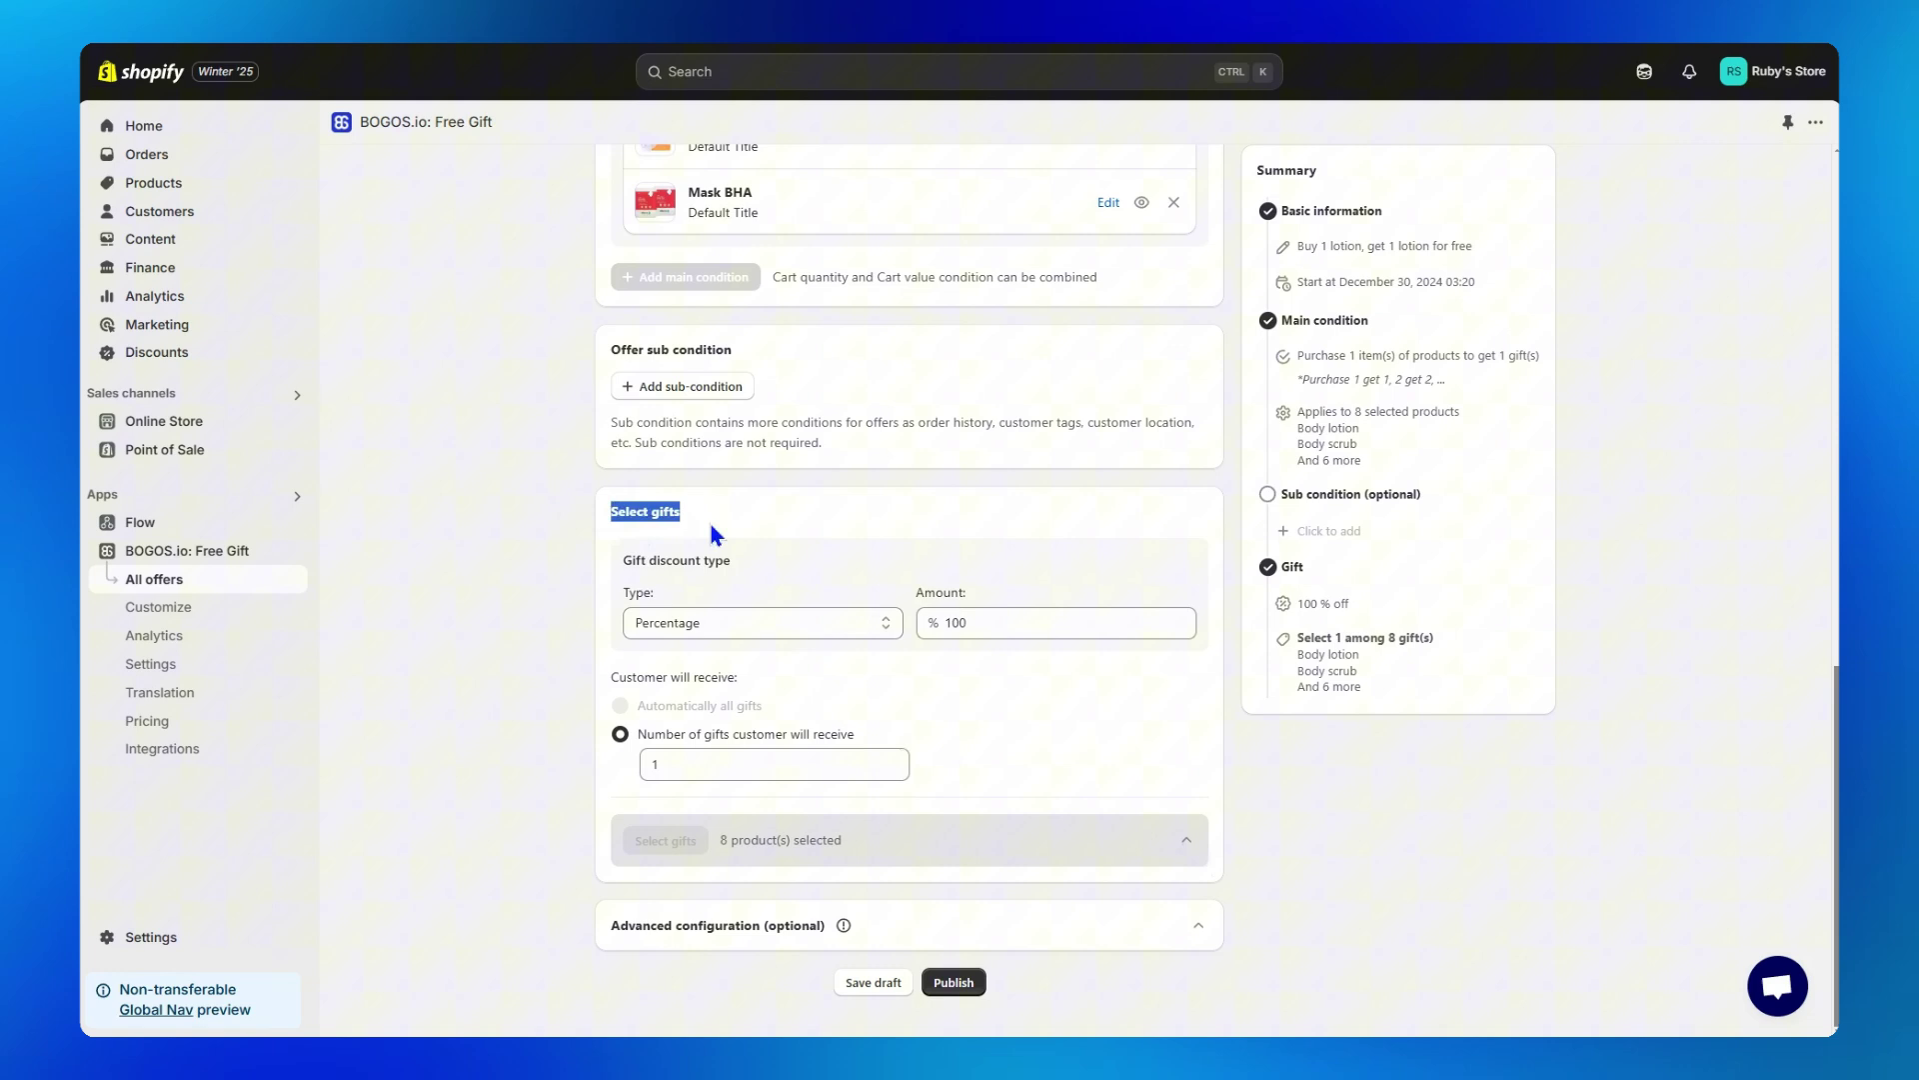
left_click(1187, 842)
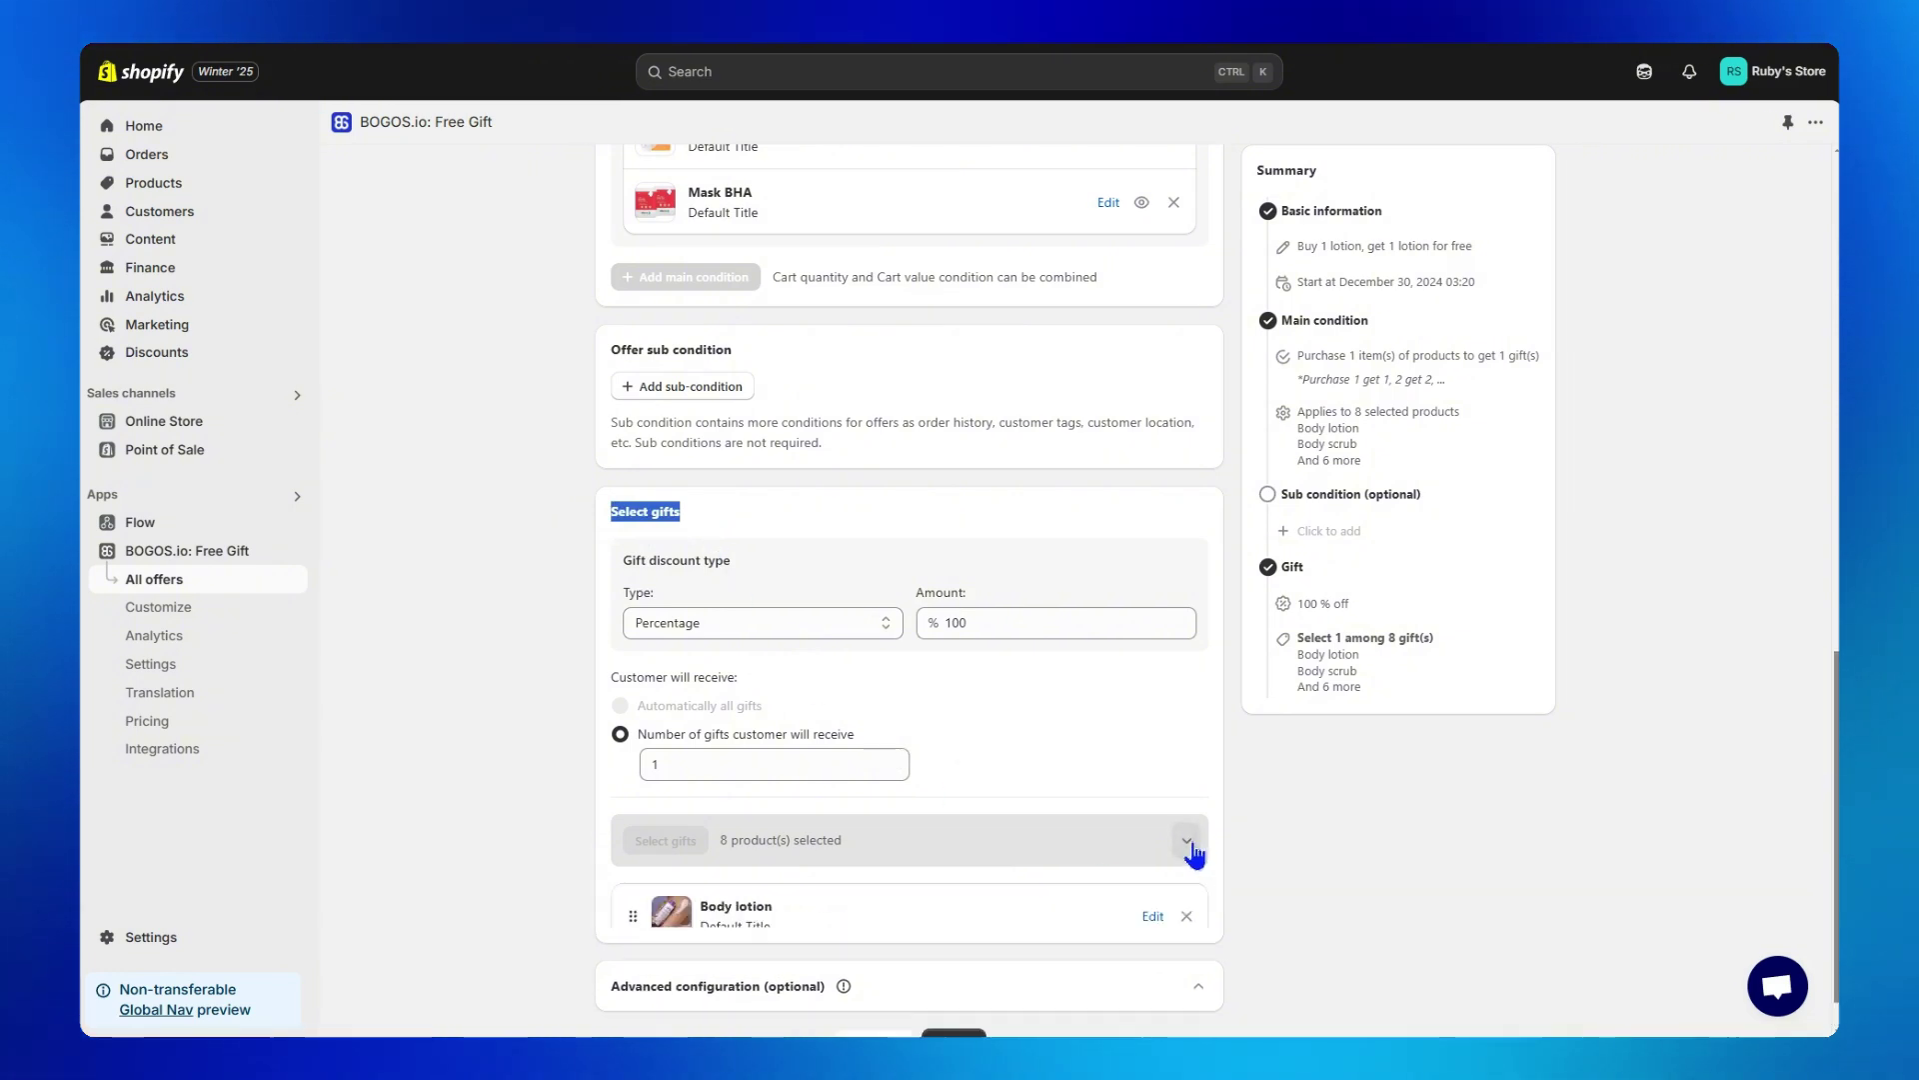
scroll(1195, 855, "down", 4)
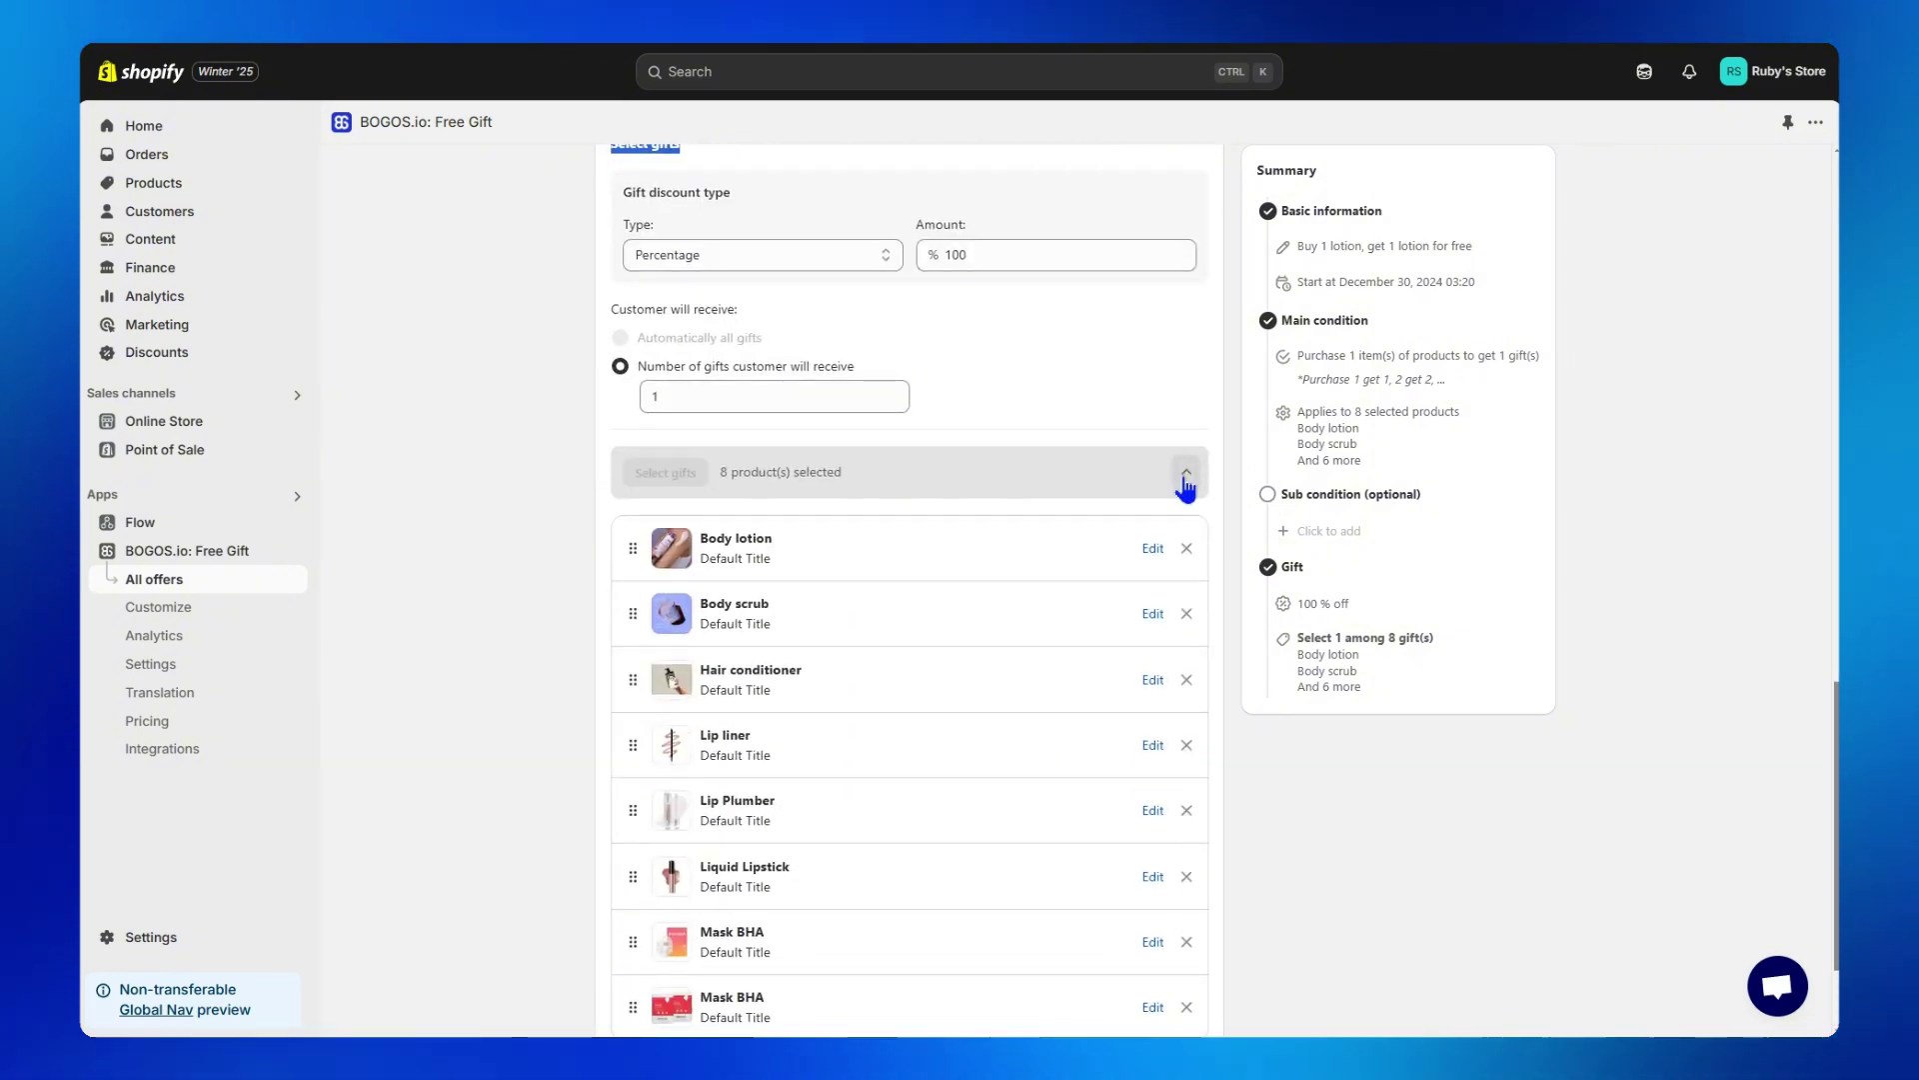
left_click(1186, 472)
left_click(586, 345)
left_click_drag(586, 345, 750, 344)
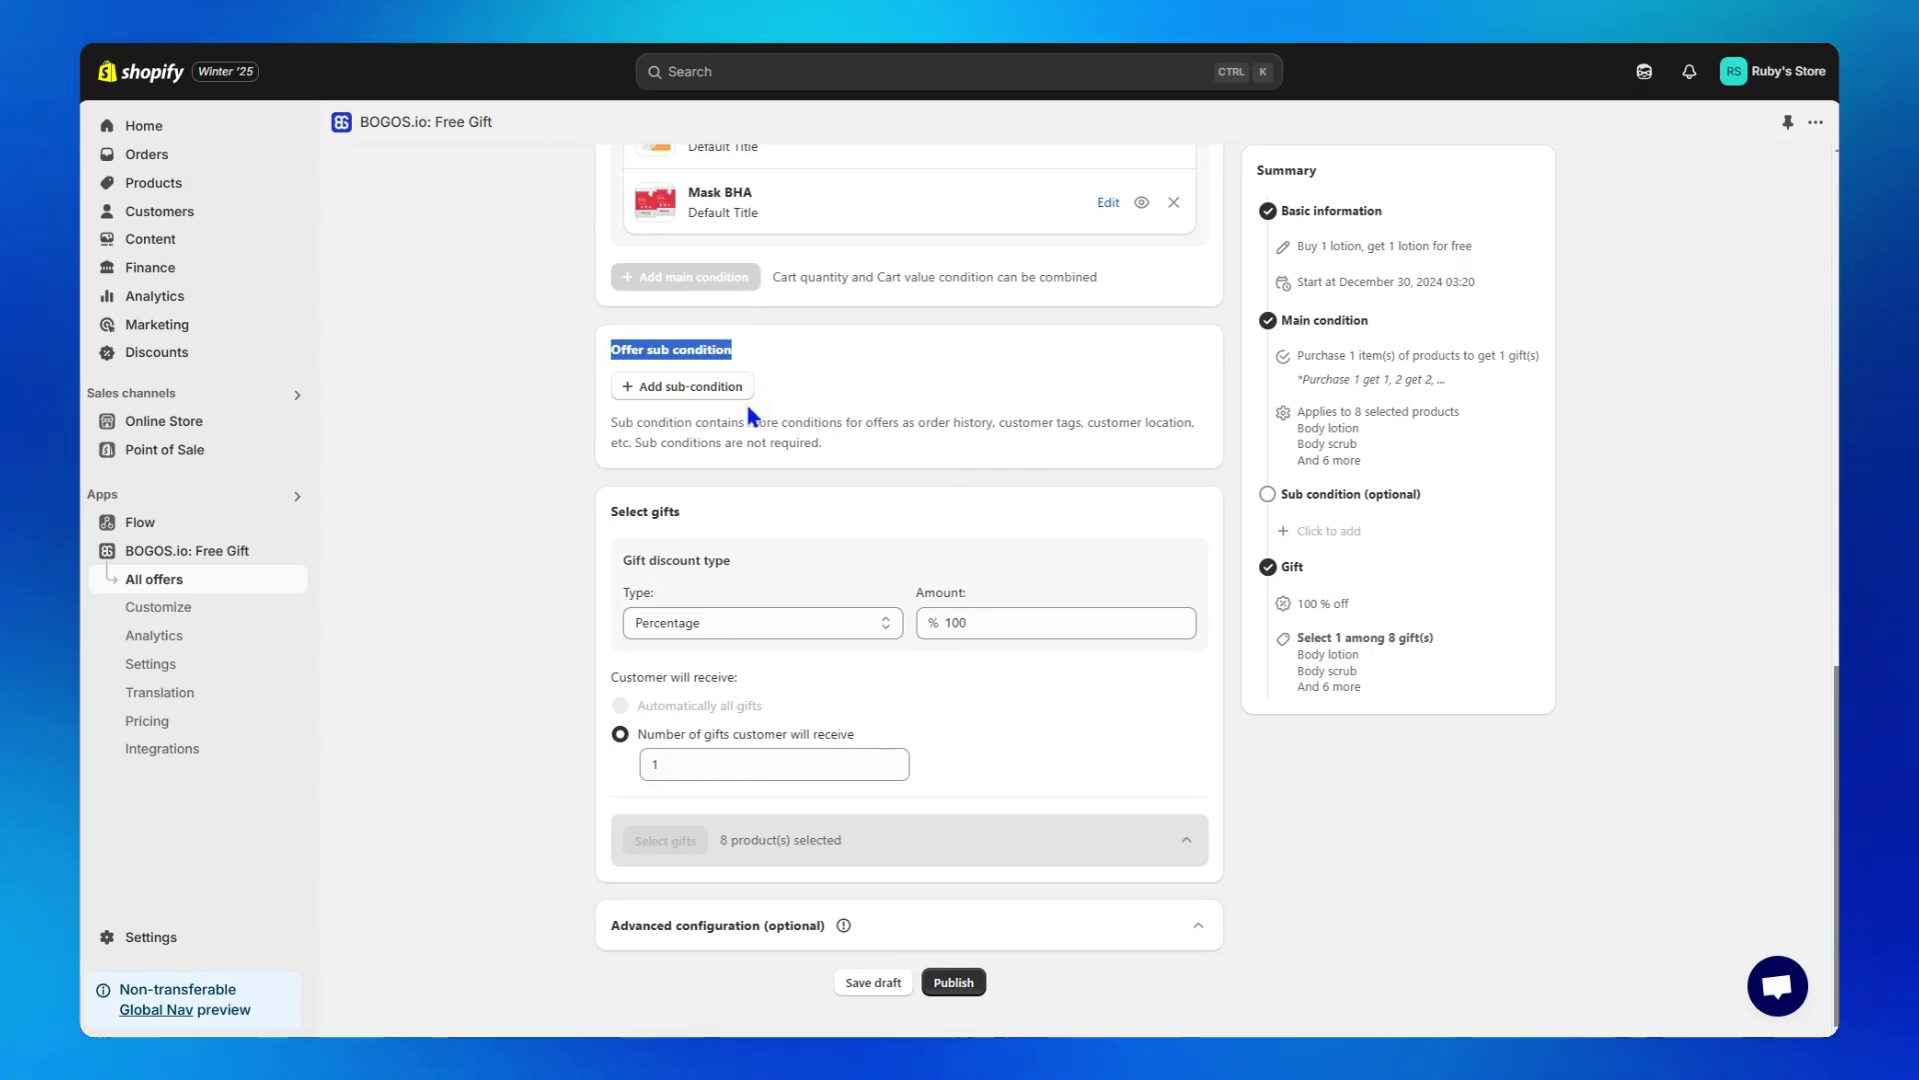
Step: Skip adding a sub-condition and set the offer to stop lower-priority offers
left_click(687, 385)
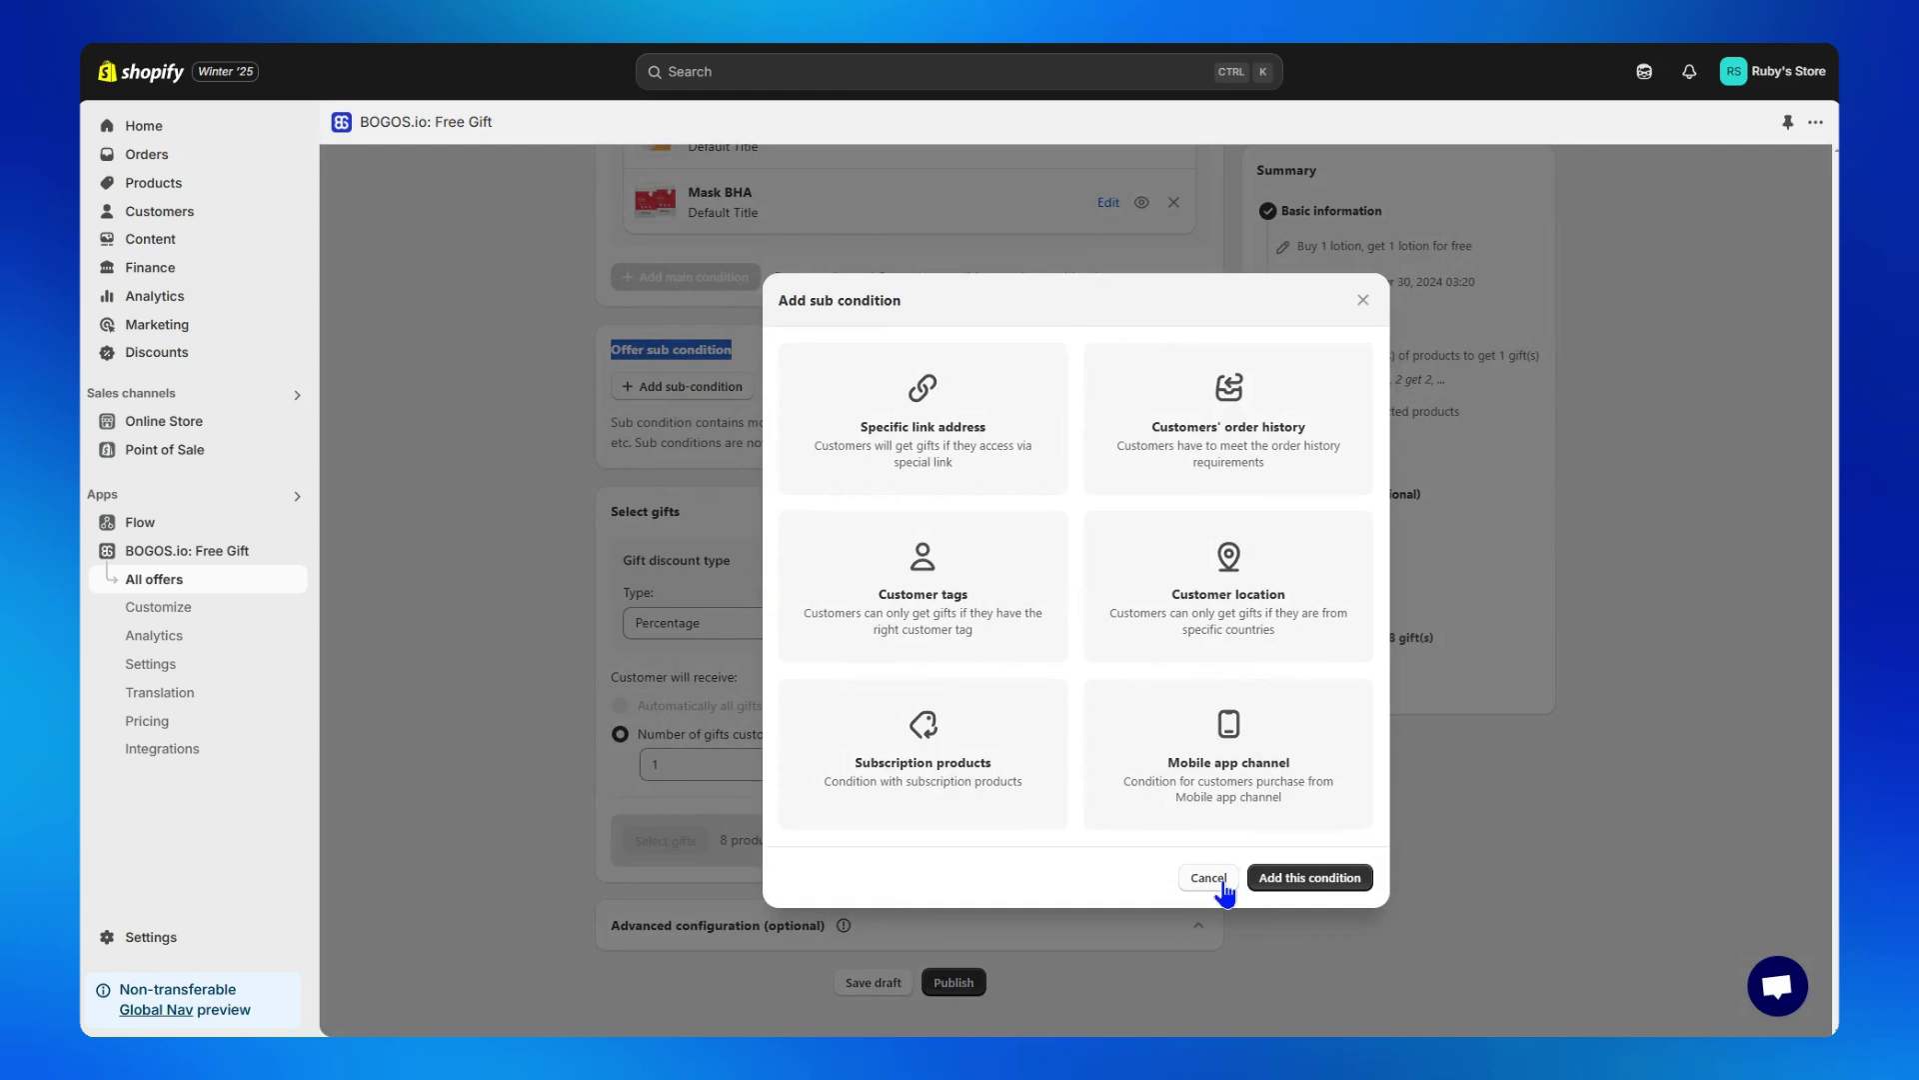
left_click(1209, 878)
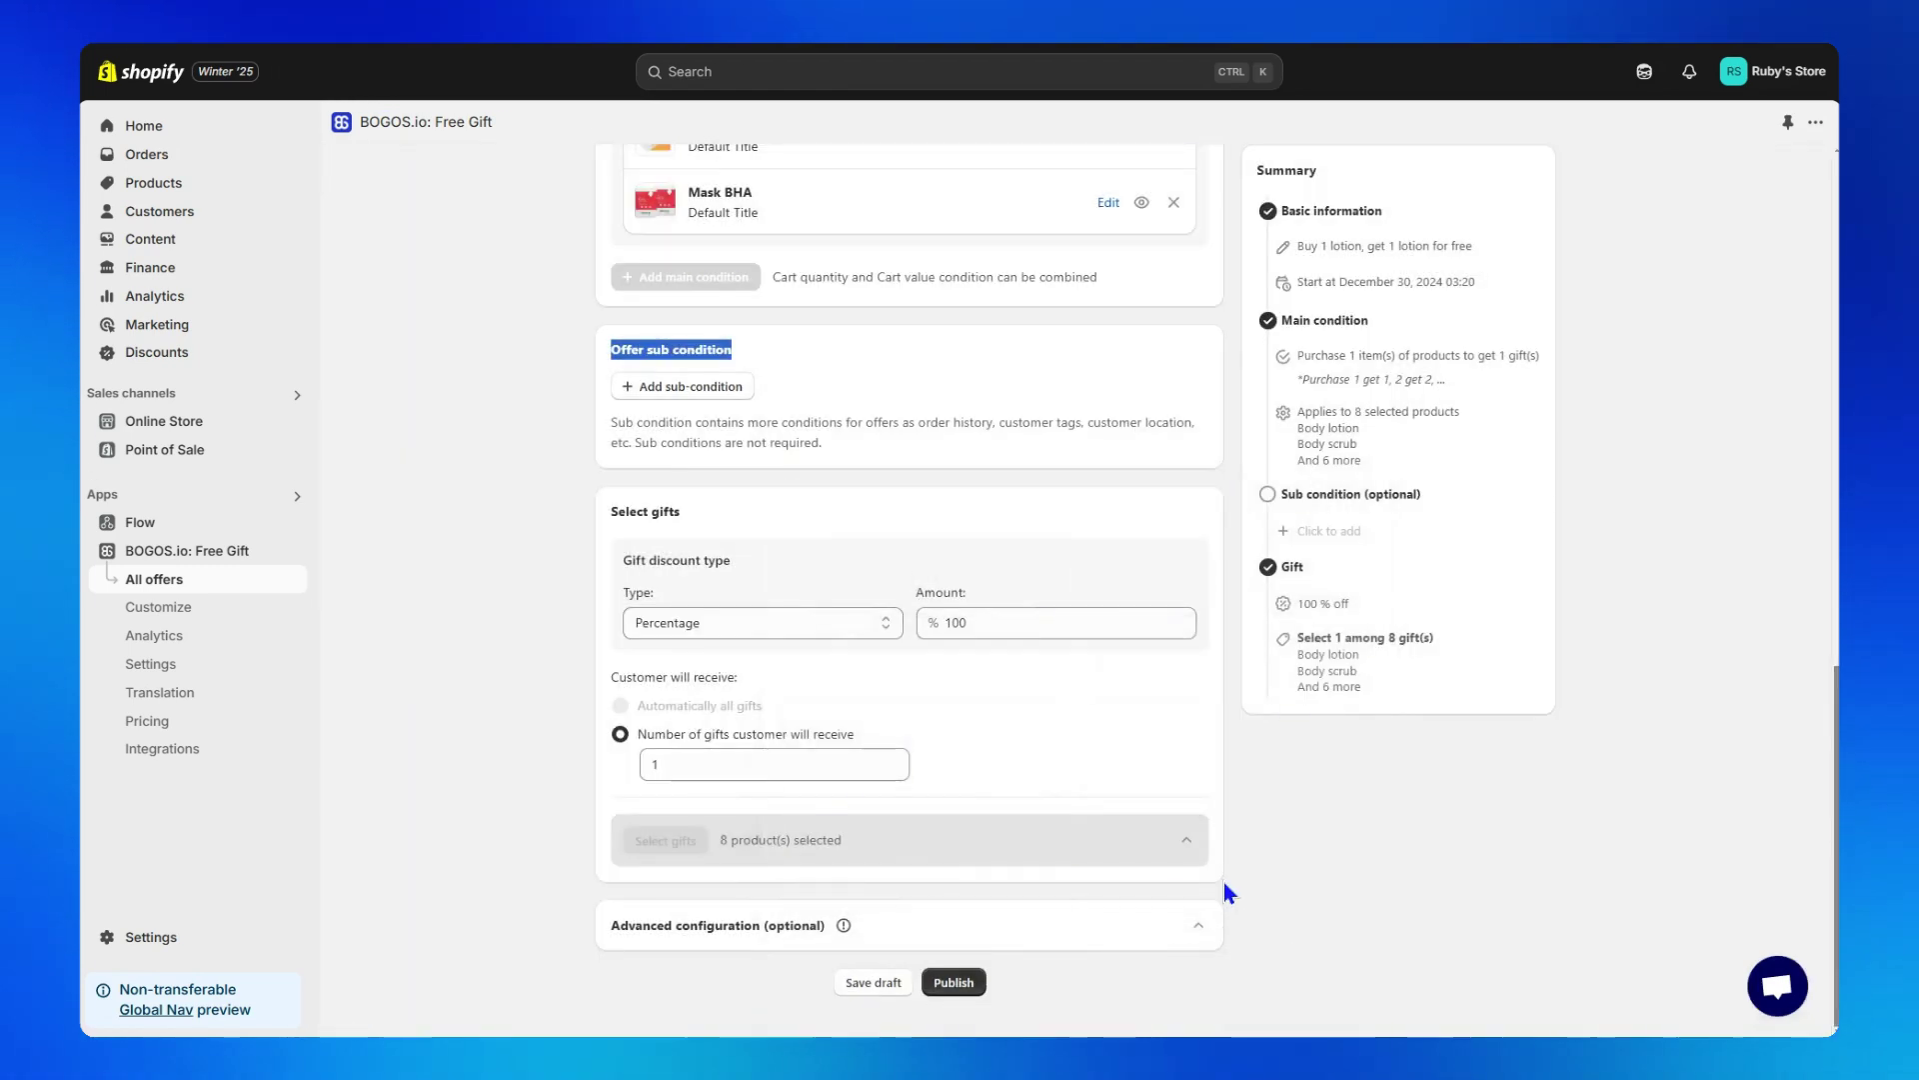
left_click(1195, 930)
scroll(1193, 936, "down", 6)
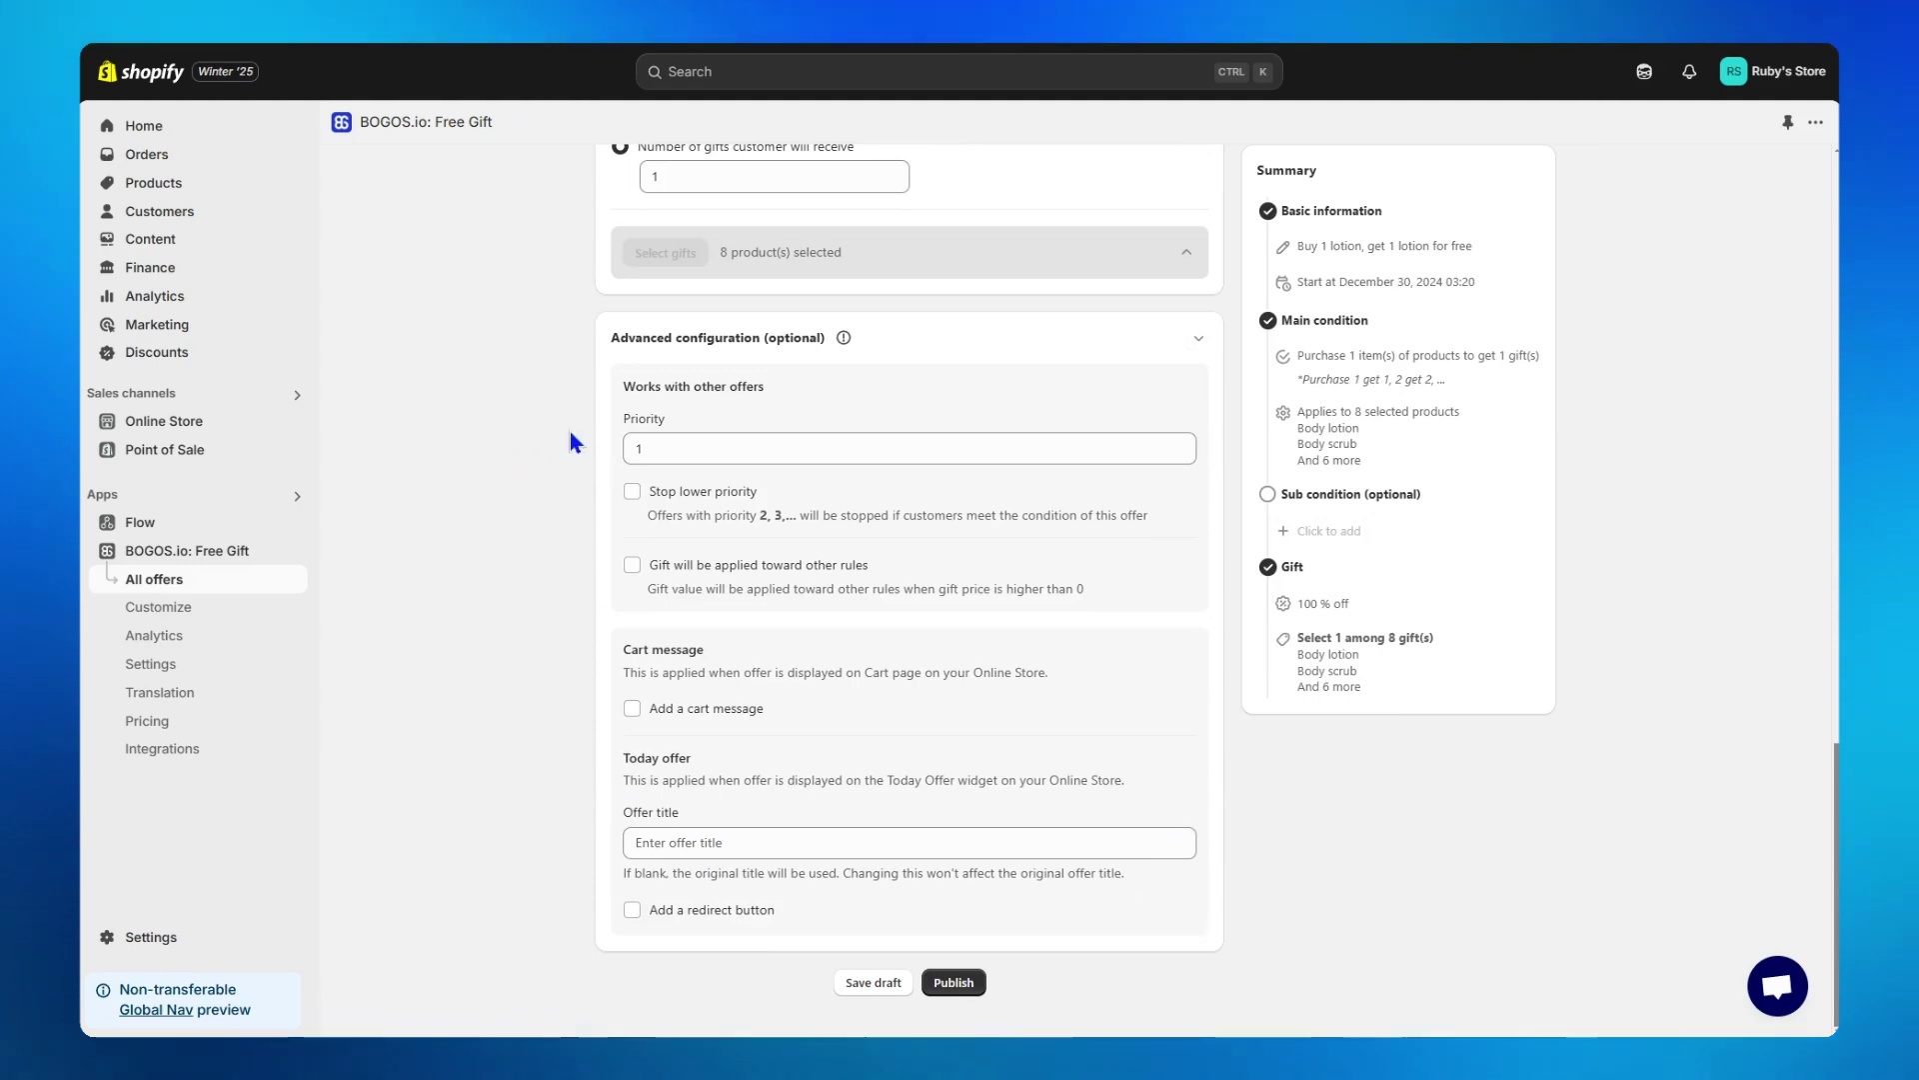
left_click_drag(616, 414, 669, 417)
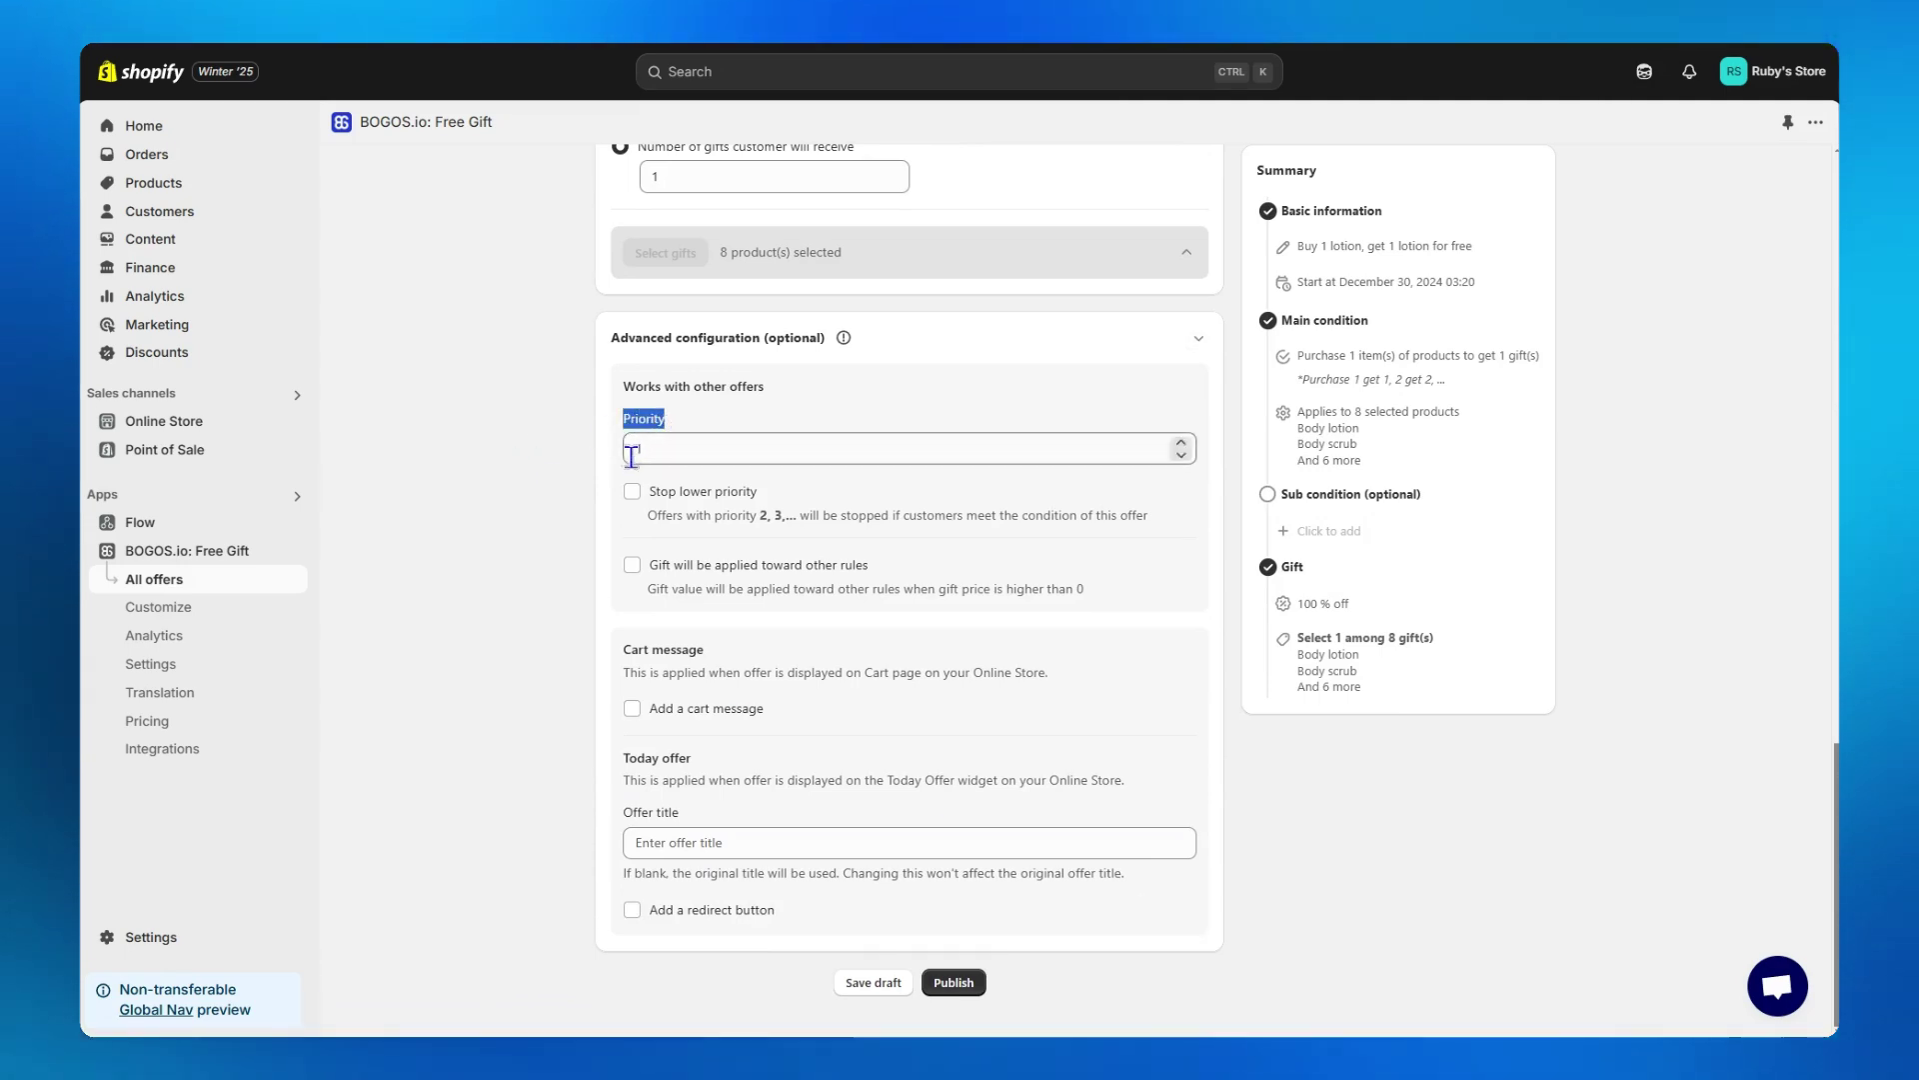
left_click(632, 492)
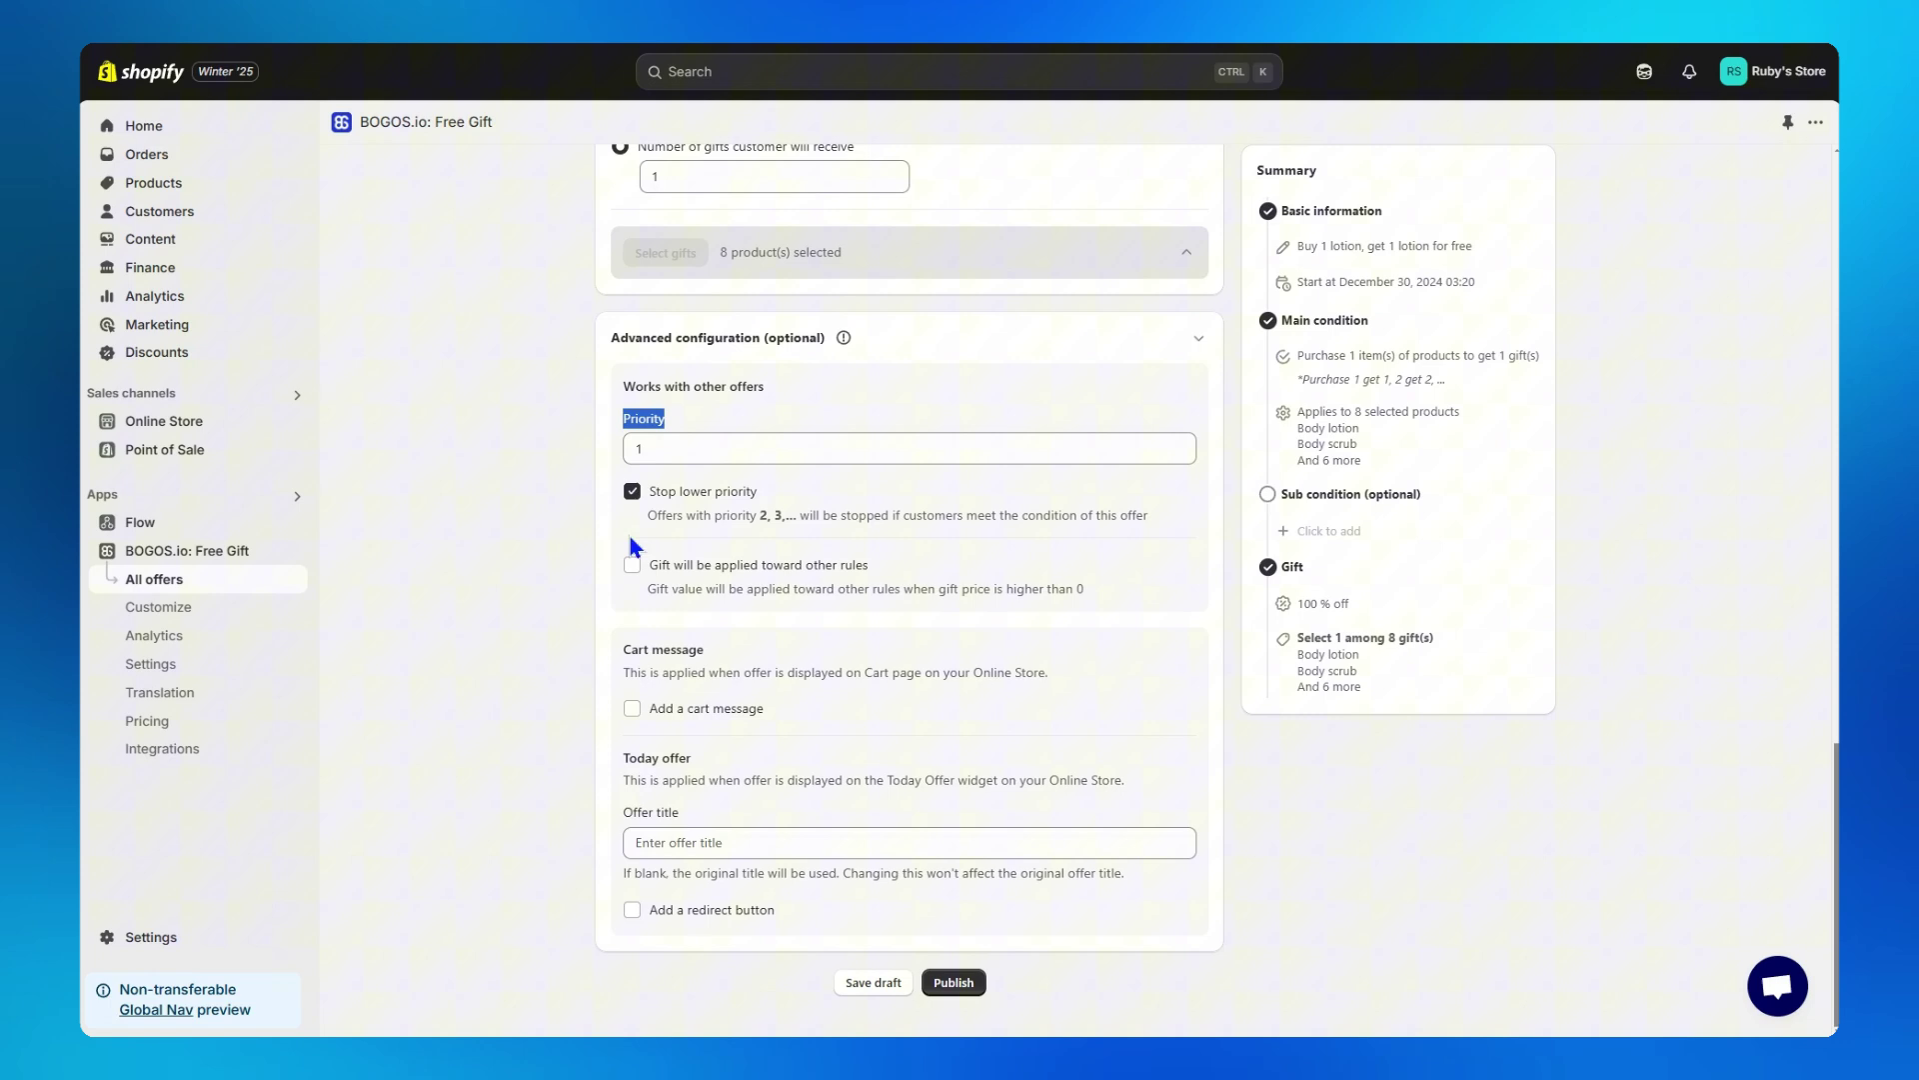
Step: Add the cart message 'BOGO for any order' and a redirect button linking to the Body lotion page
left_click(631, 708)
left_click(869, 709)
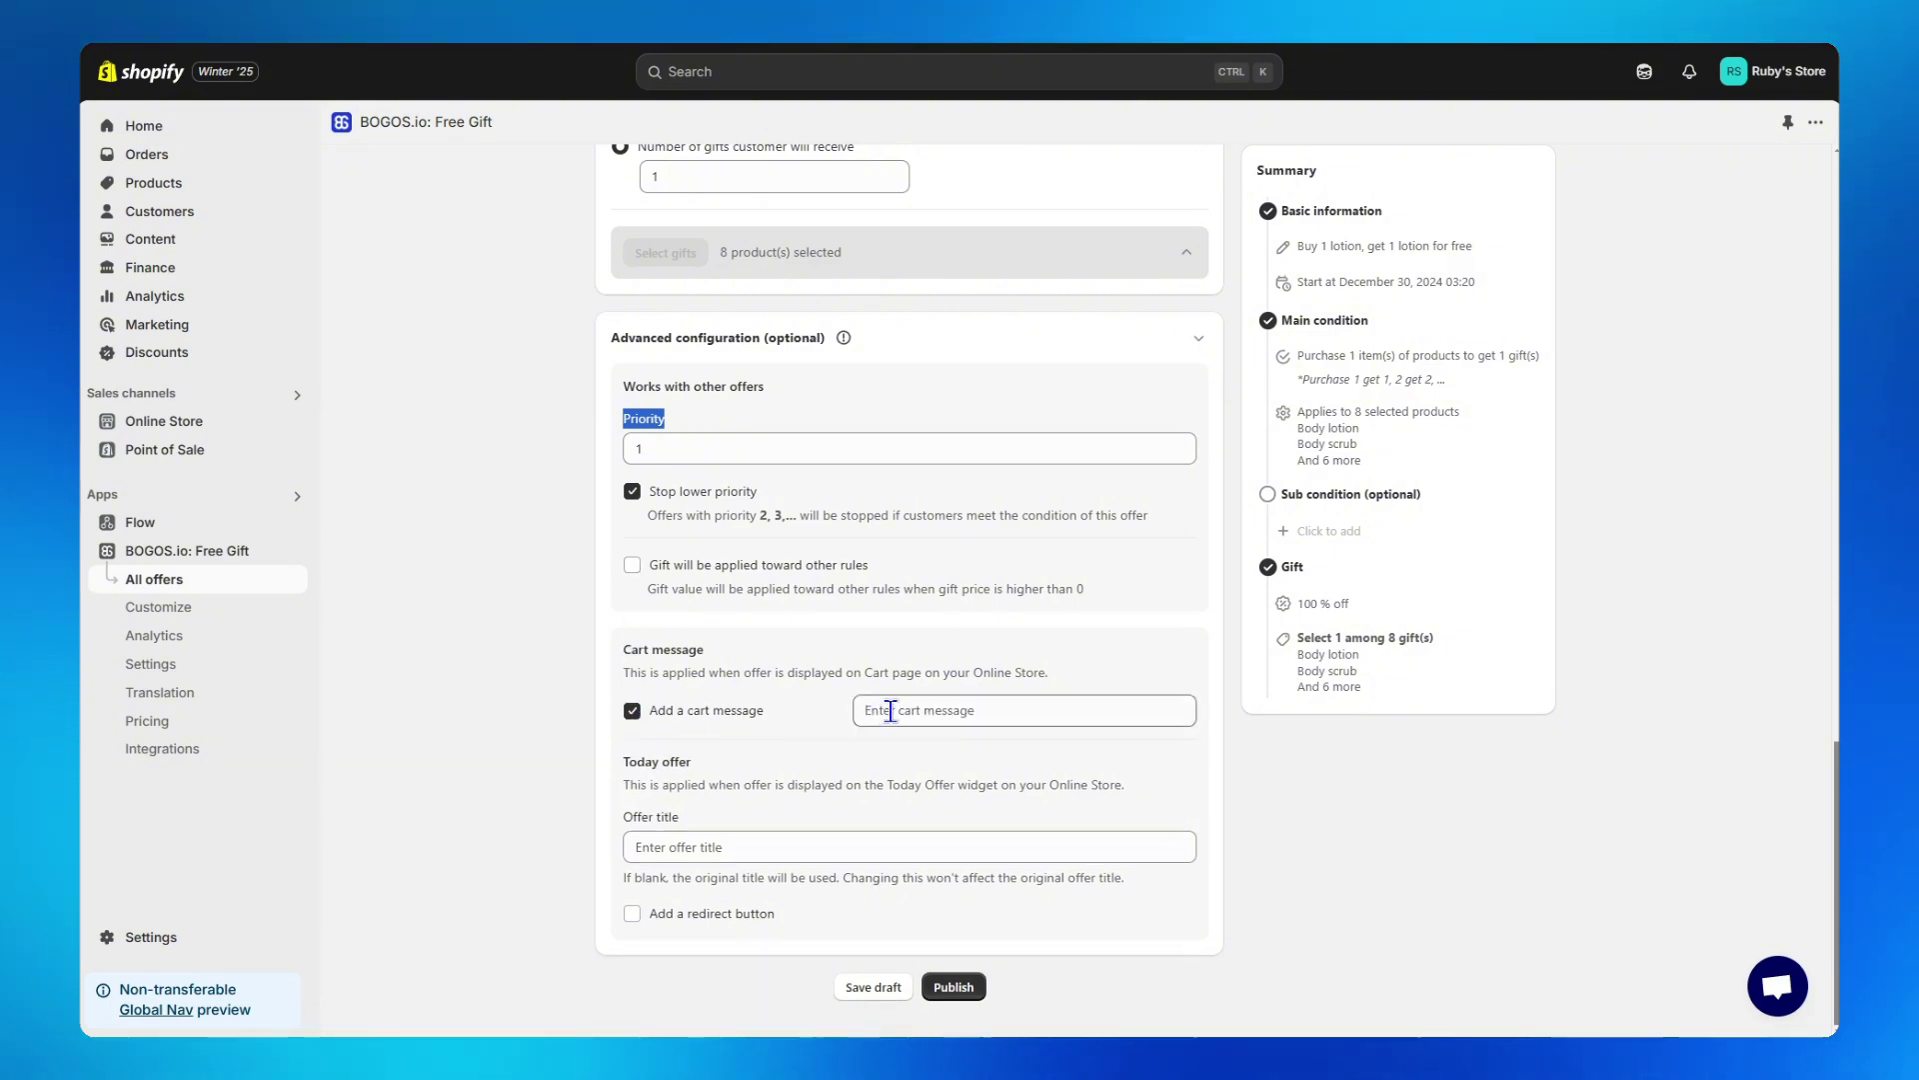
type("BOGO for any order")
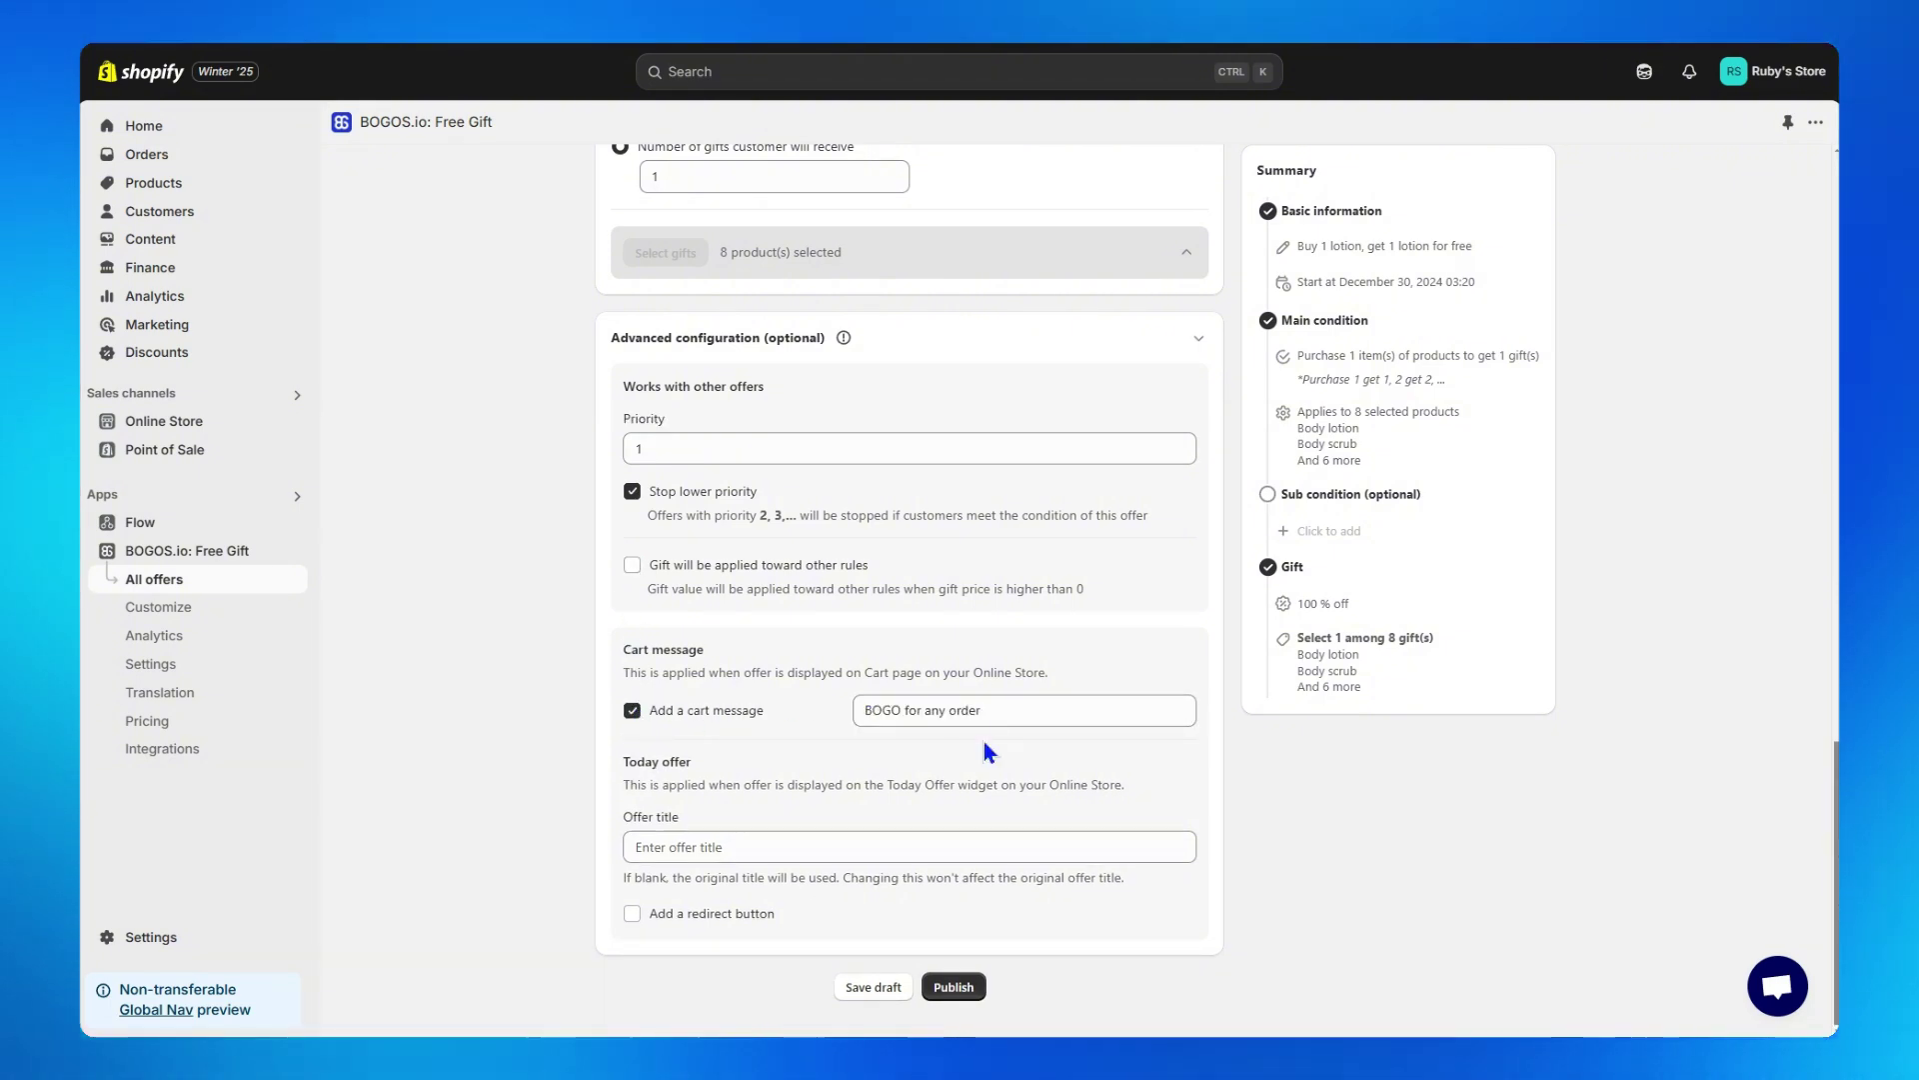
left_click(632, 913)
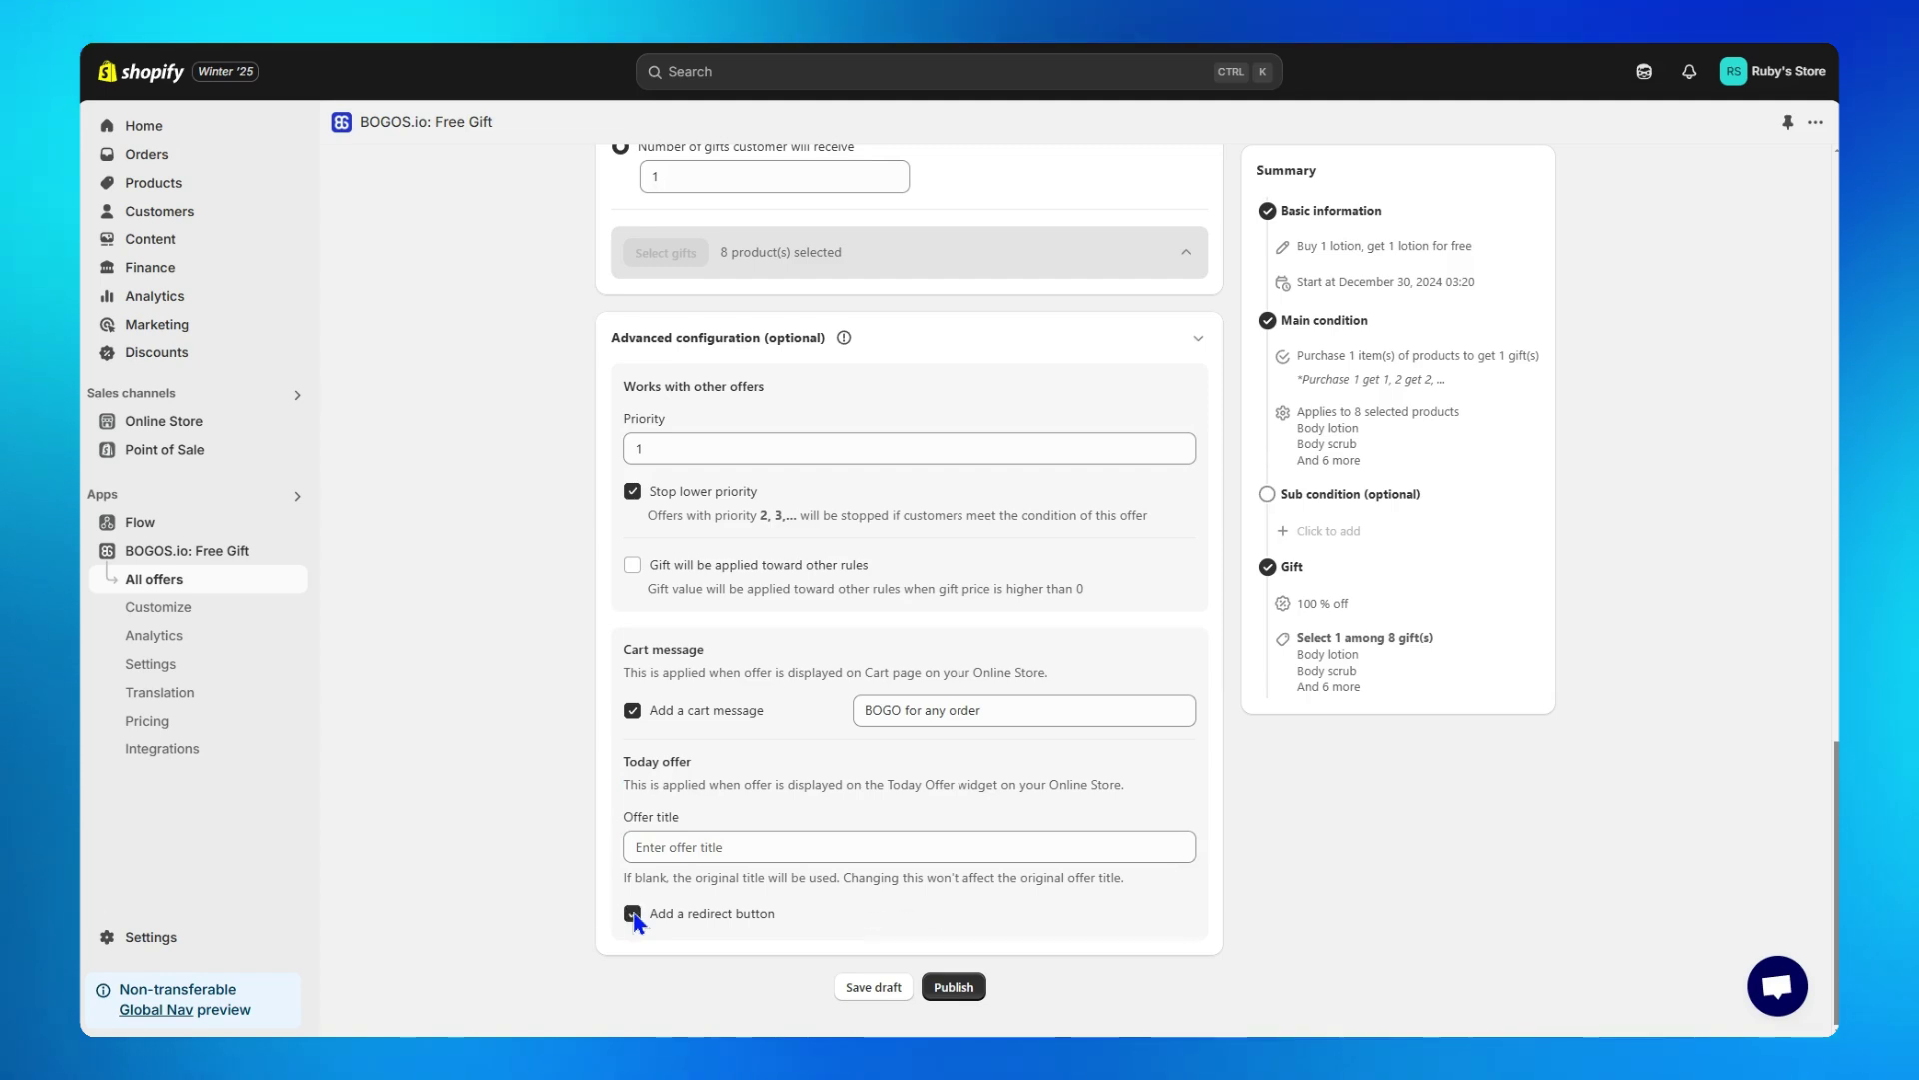
left_click(1000, 915)
key("ctrl+v")
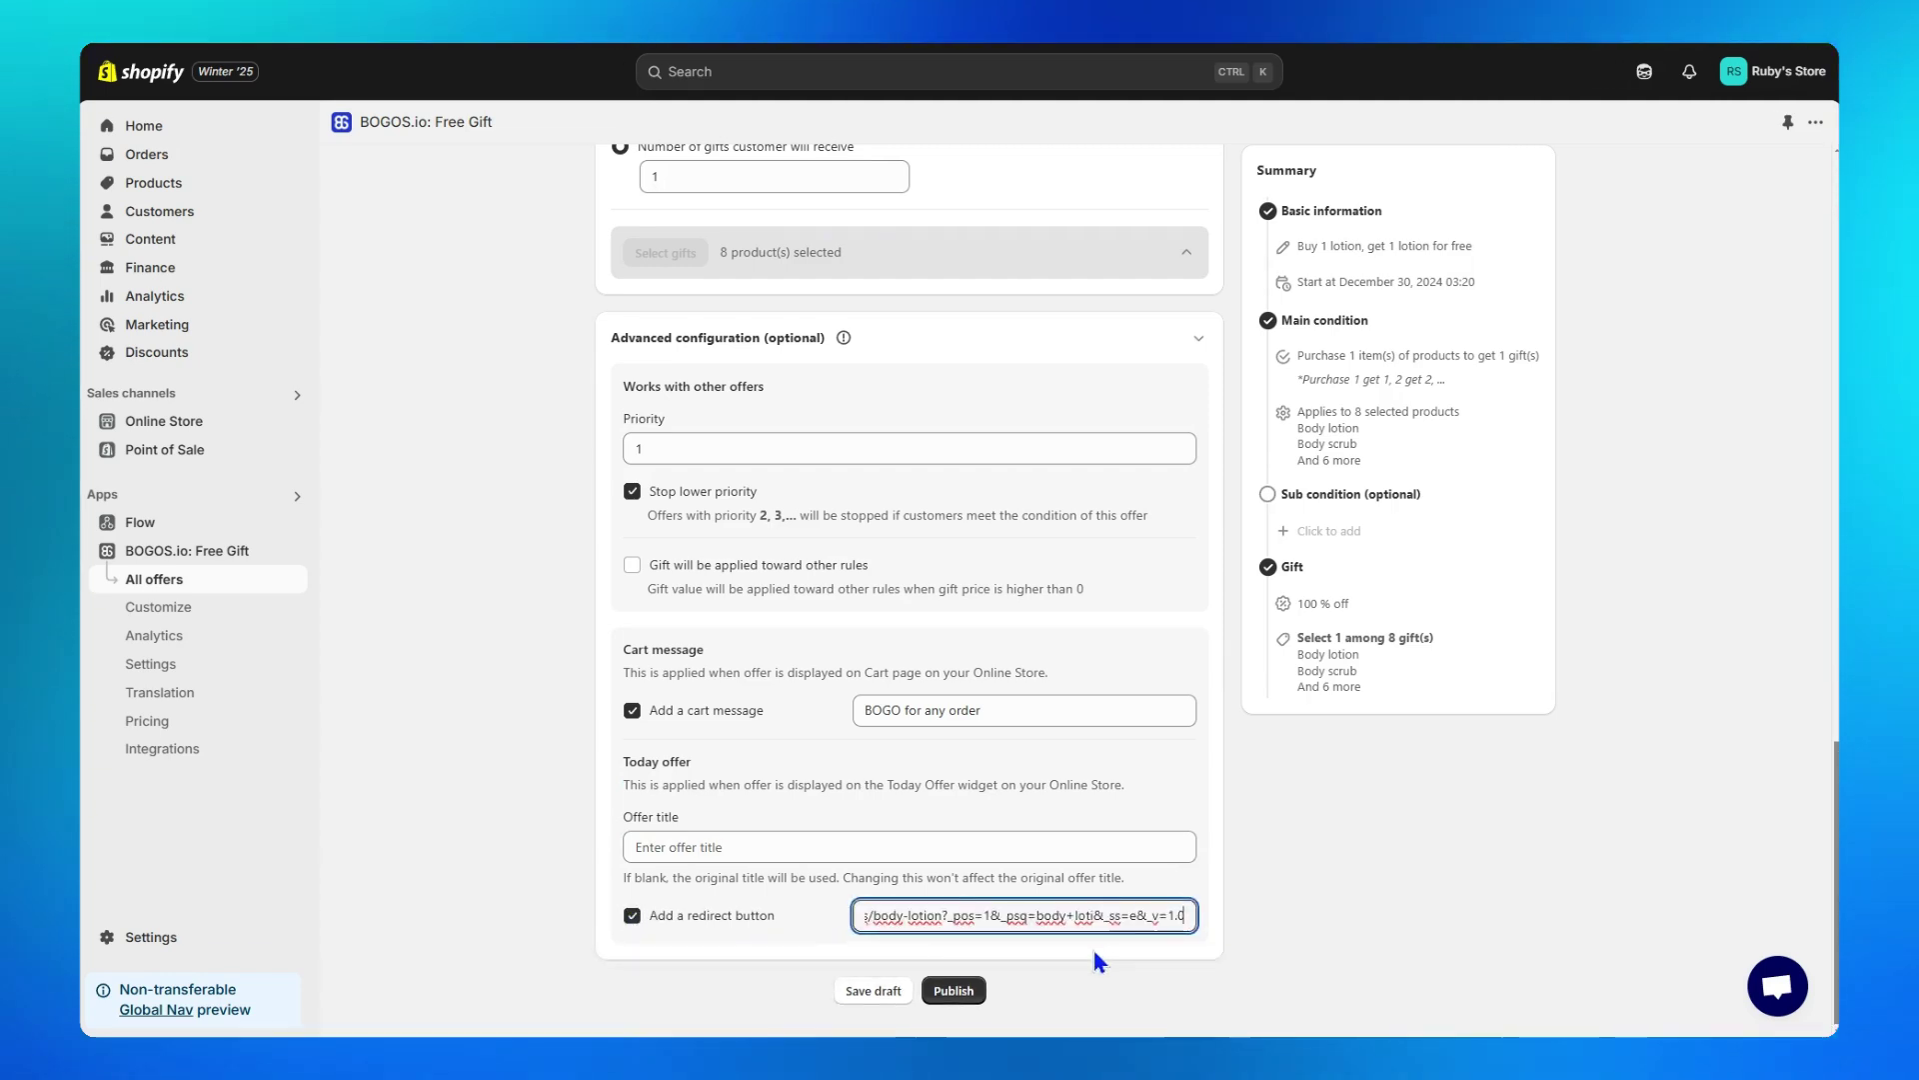
left_click(1093, 951)
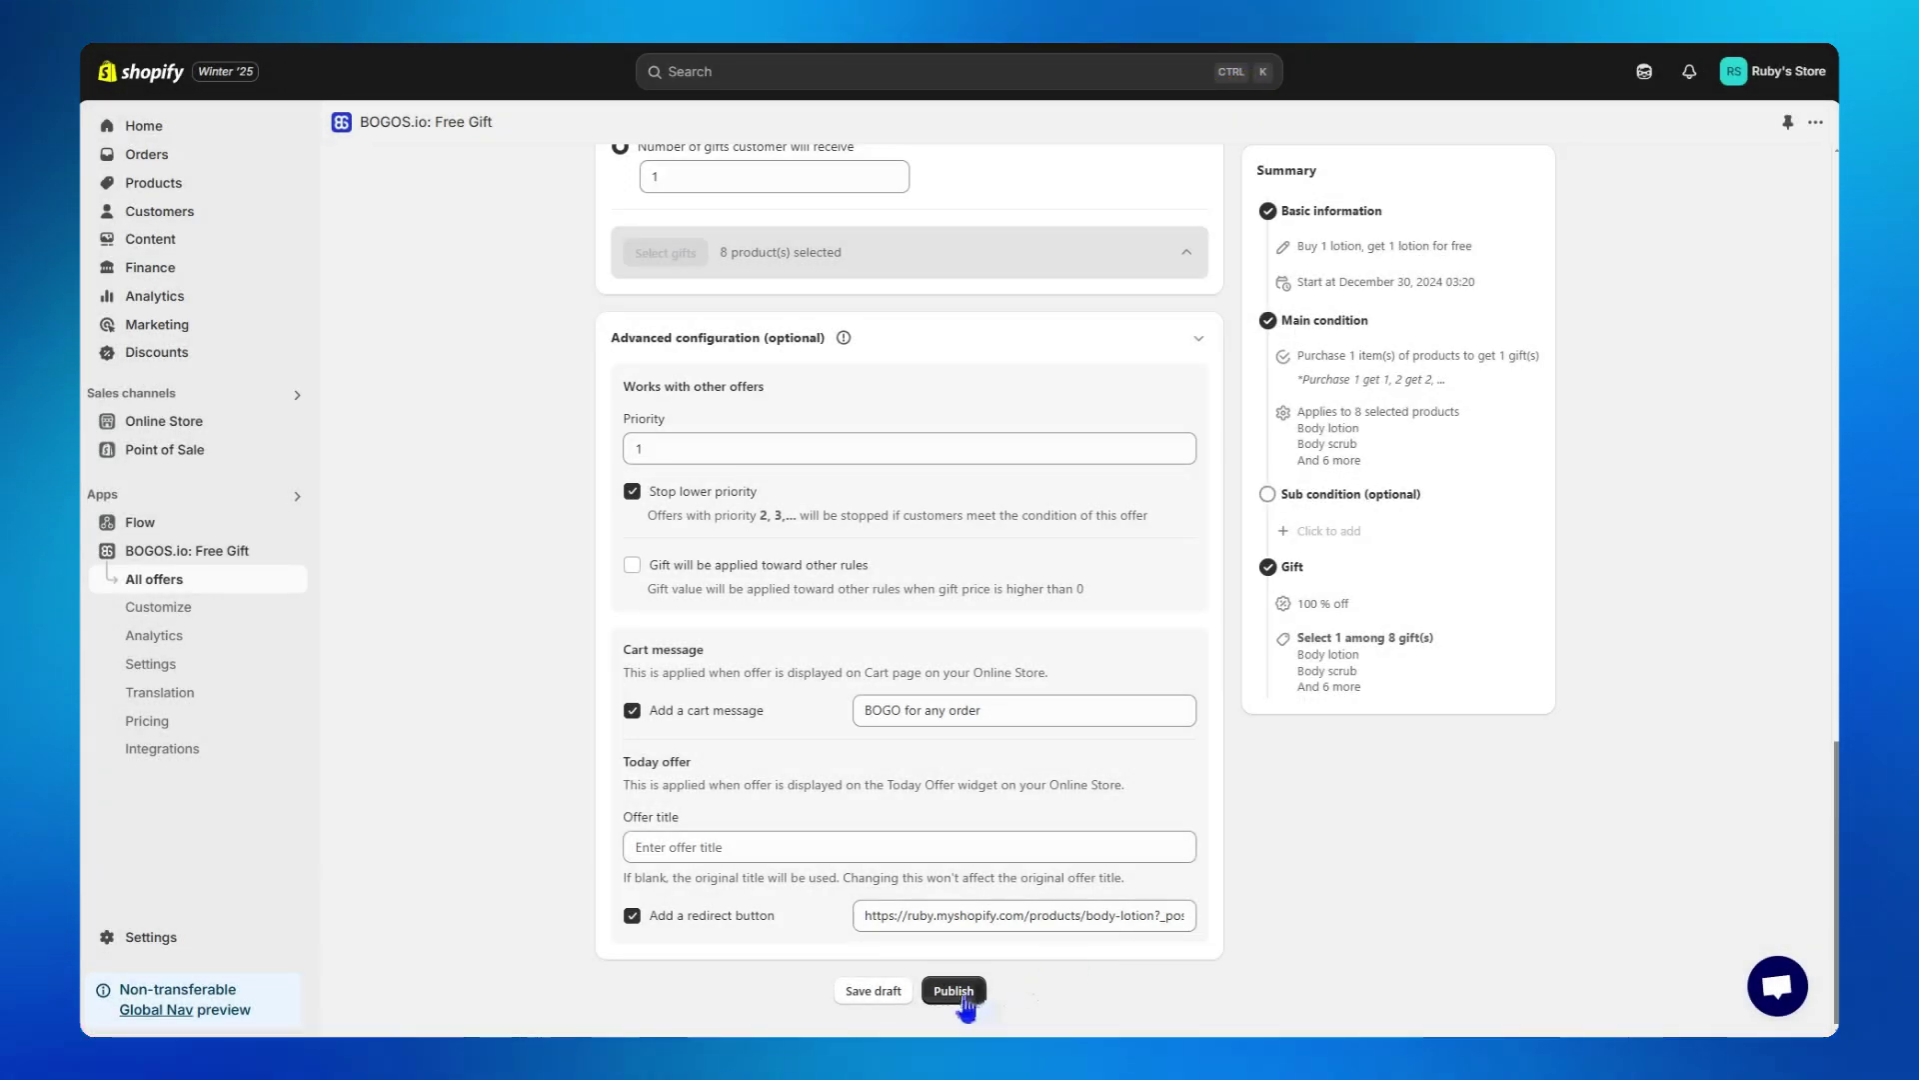
Step: Publish the lotion offer, preview it on the online store, and add the Body lotion to the cart
left_click(965, 998)
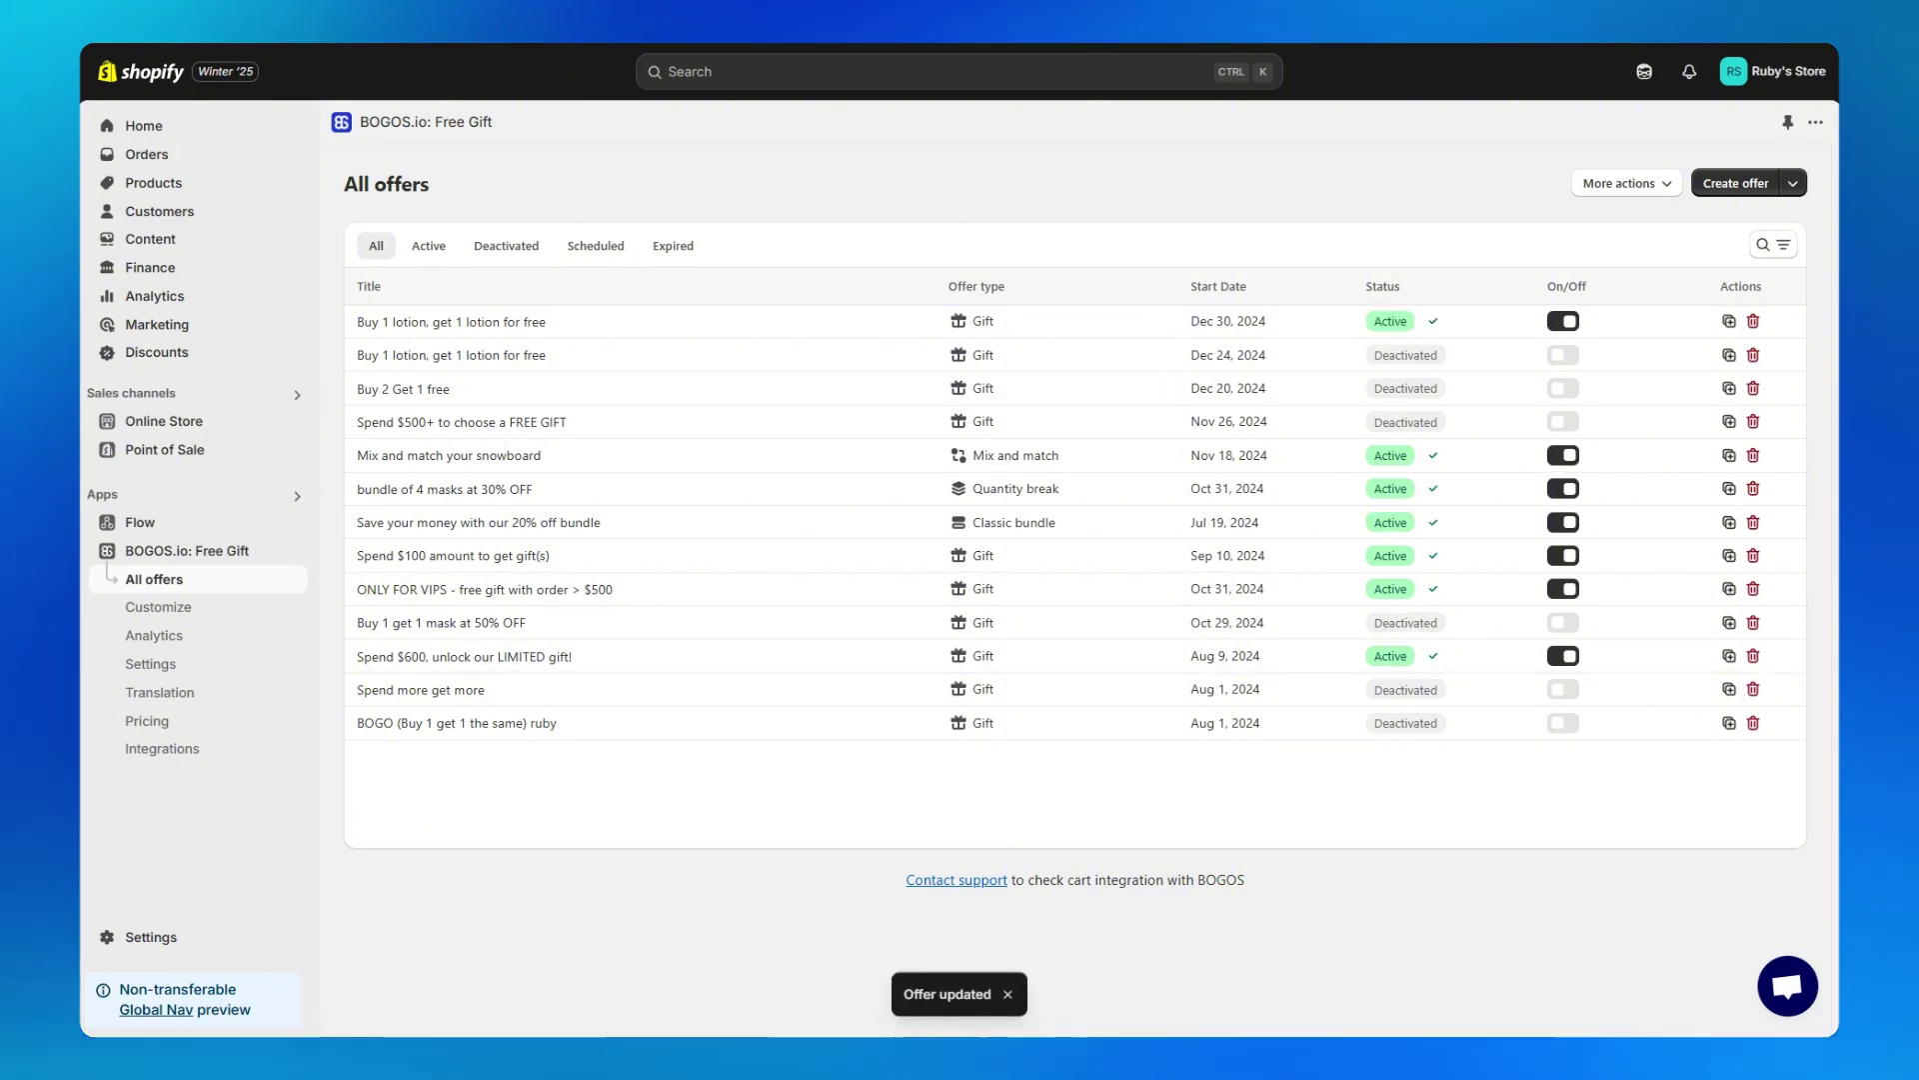
left_click(565, 322)
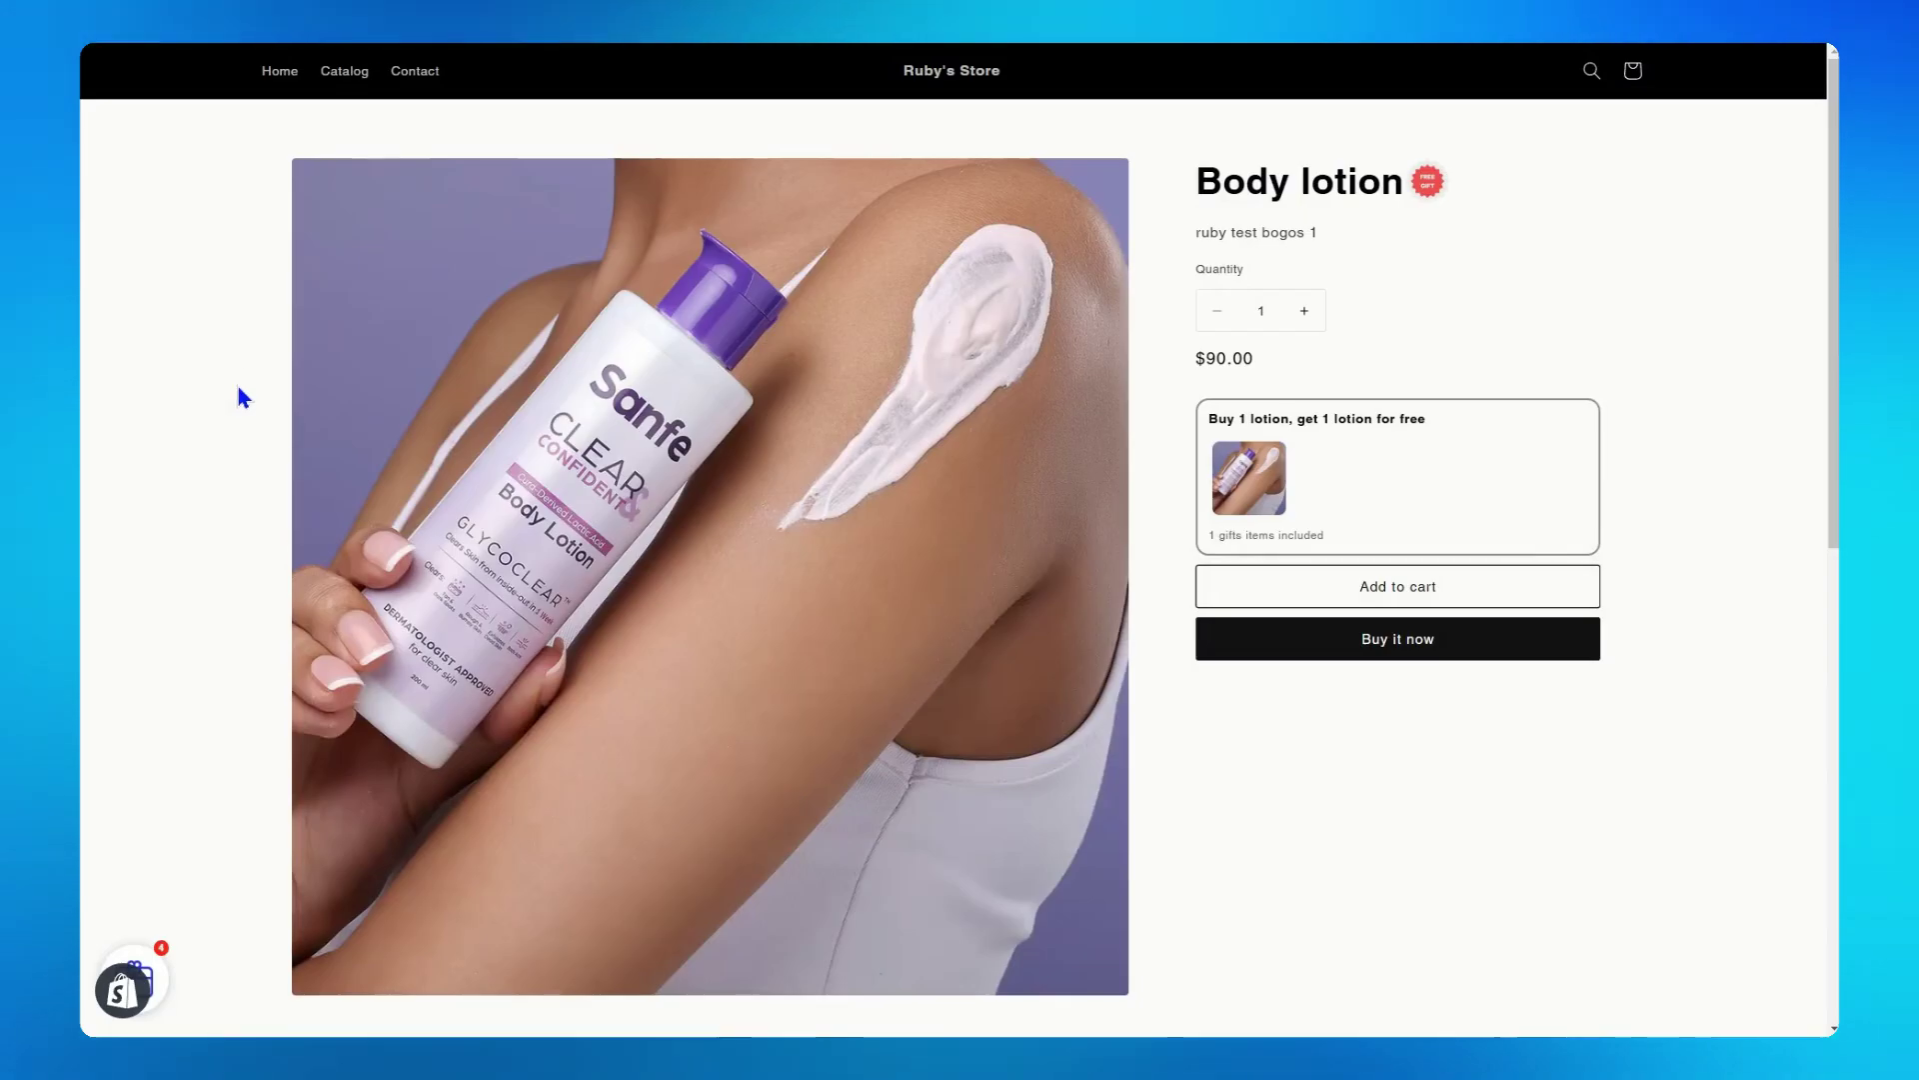
left_click(1221, 585)
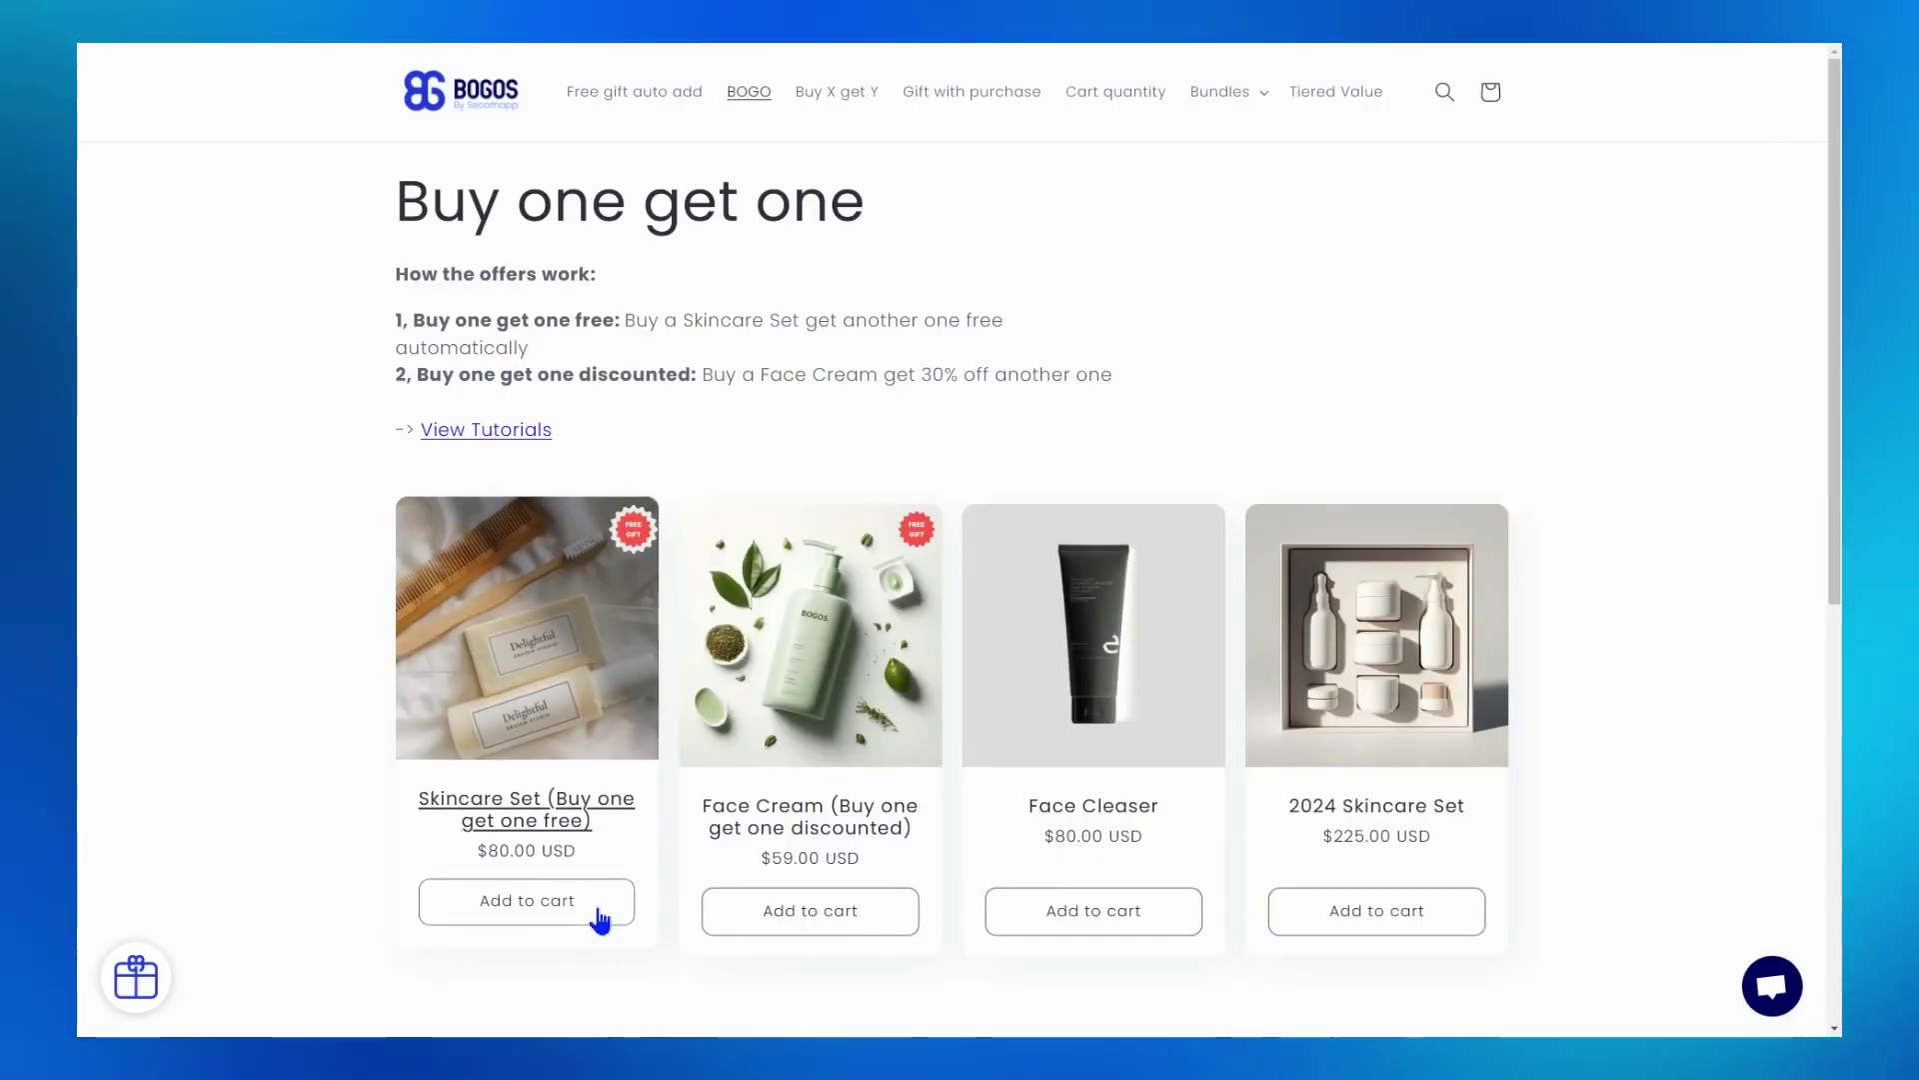
Step: Add the Skincare Set and claim the 30ml free gift from the gift slider
left_click(598, 909)
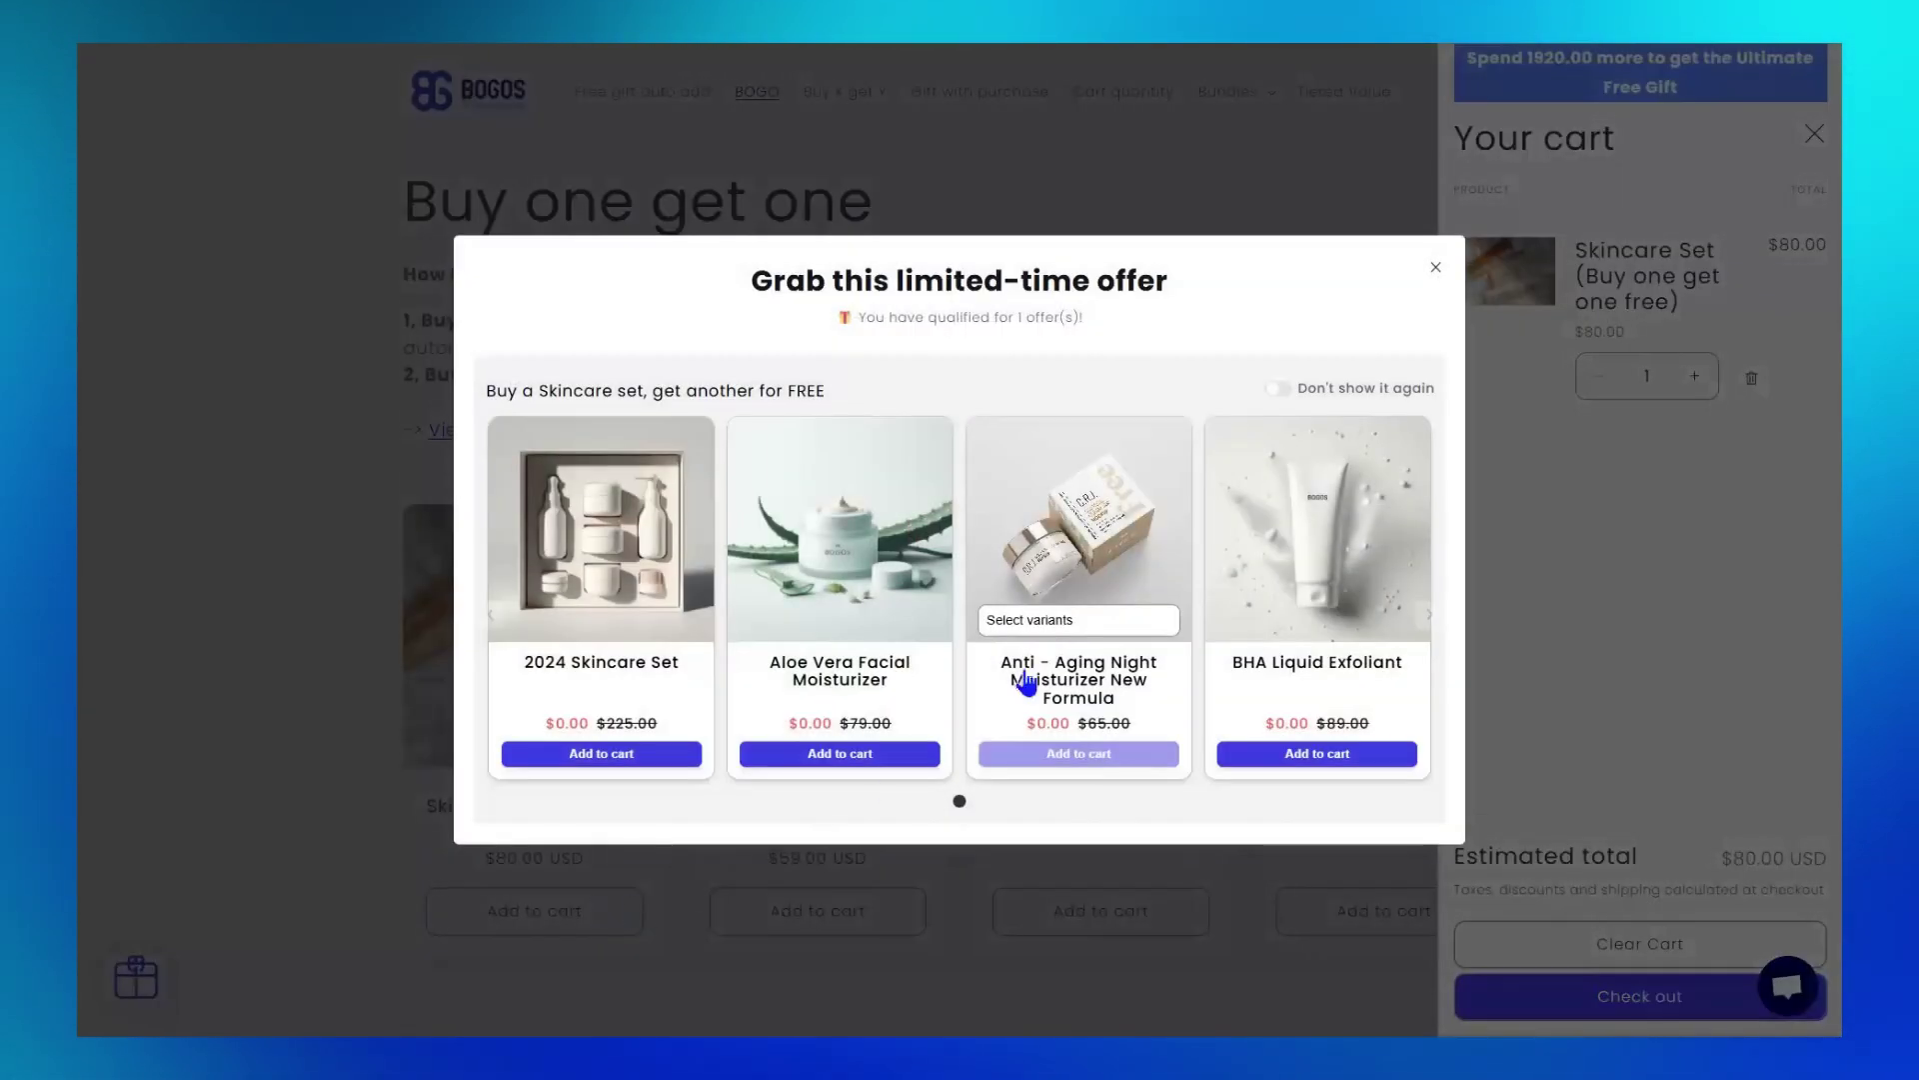
left_click(1073, 622)
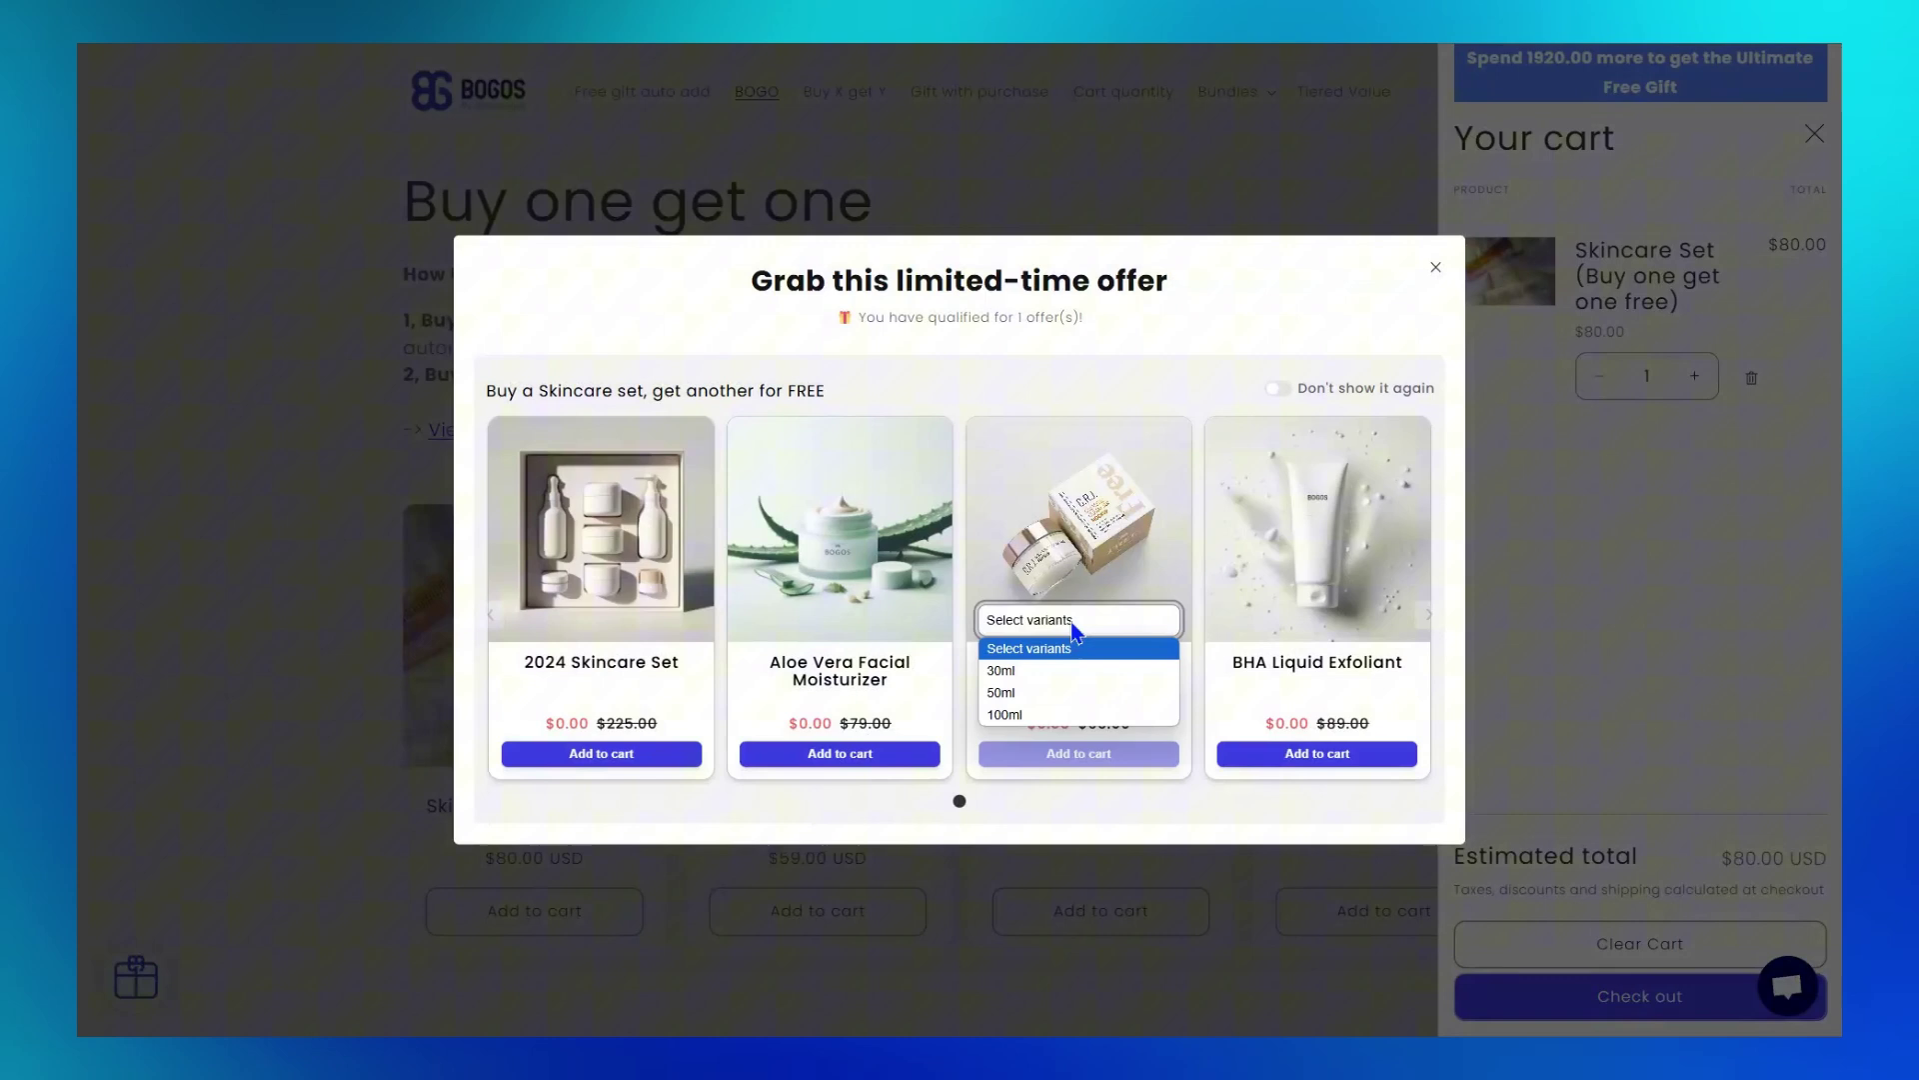
left_click(1061, 671)
left_click(1073, 762)
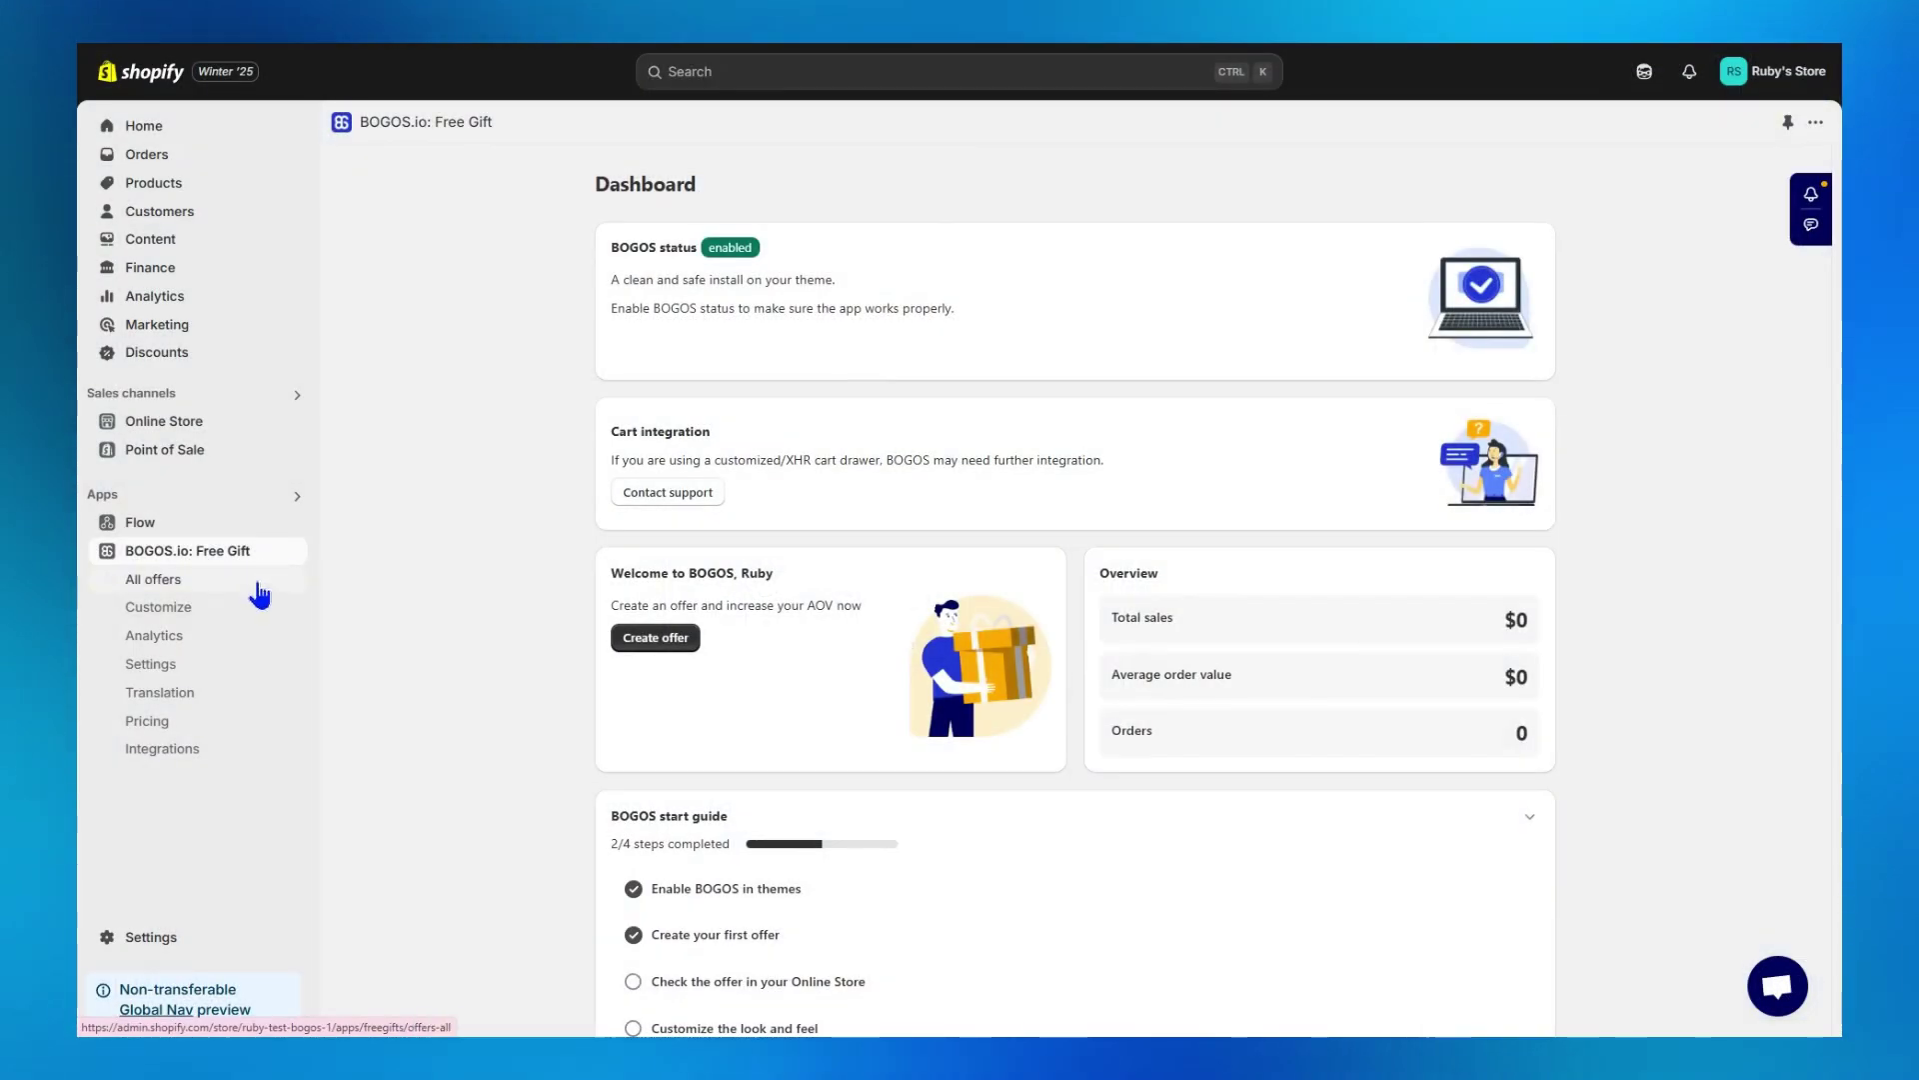
Step: In BOGOS Settings, uncheck 'Automatically add gift to cart' under Gift condition
left_click(247, 670)
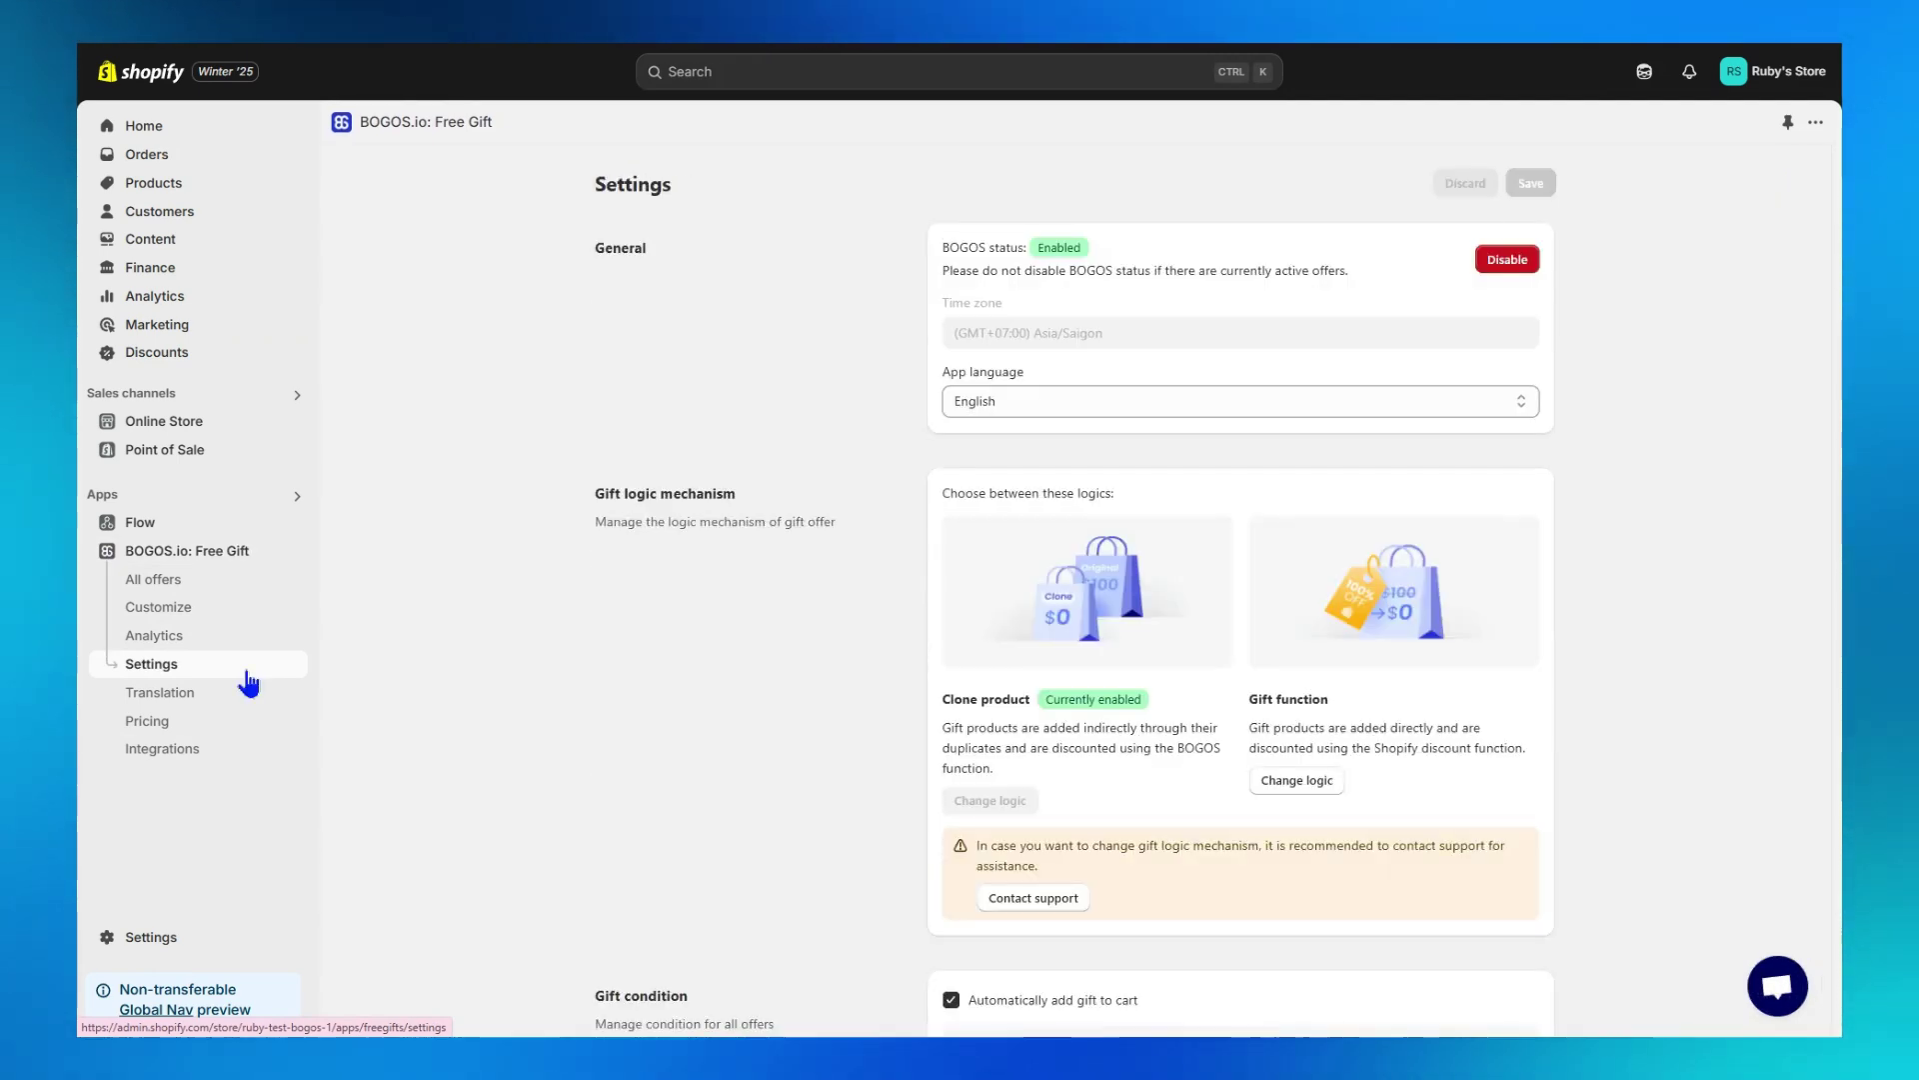
scroll(861, 752, "down", 4)
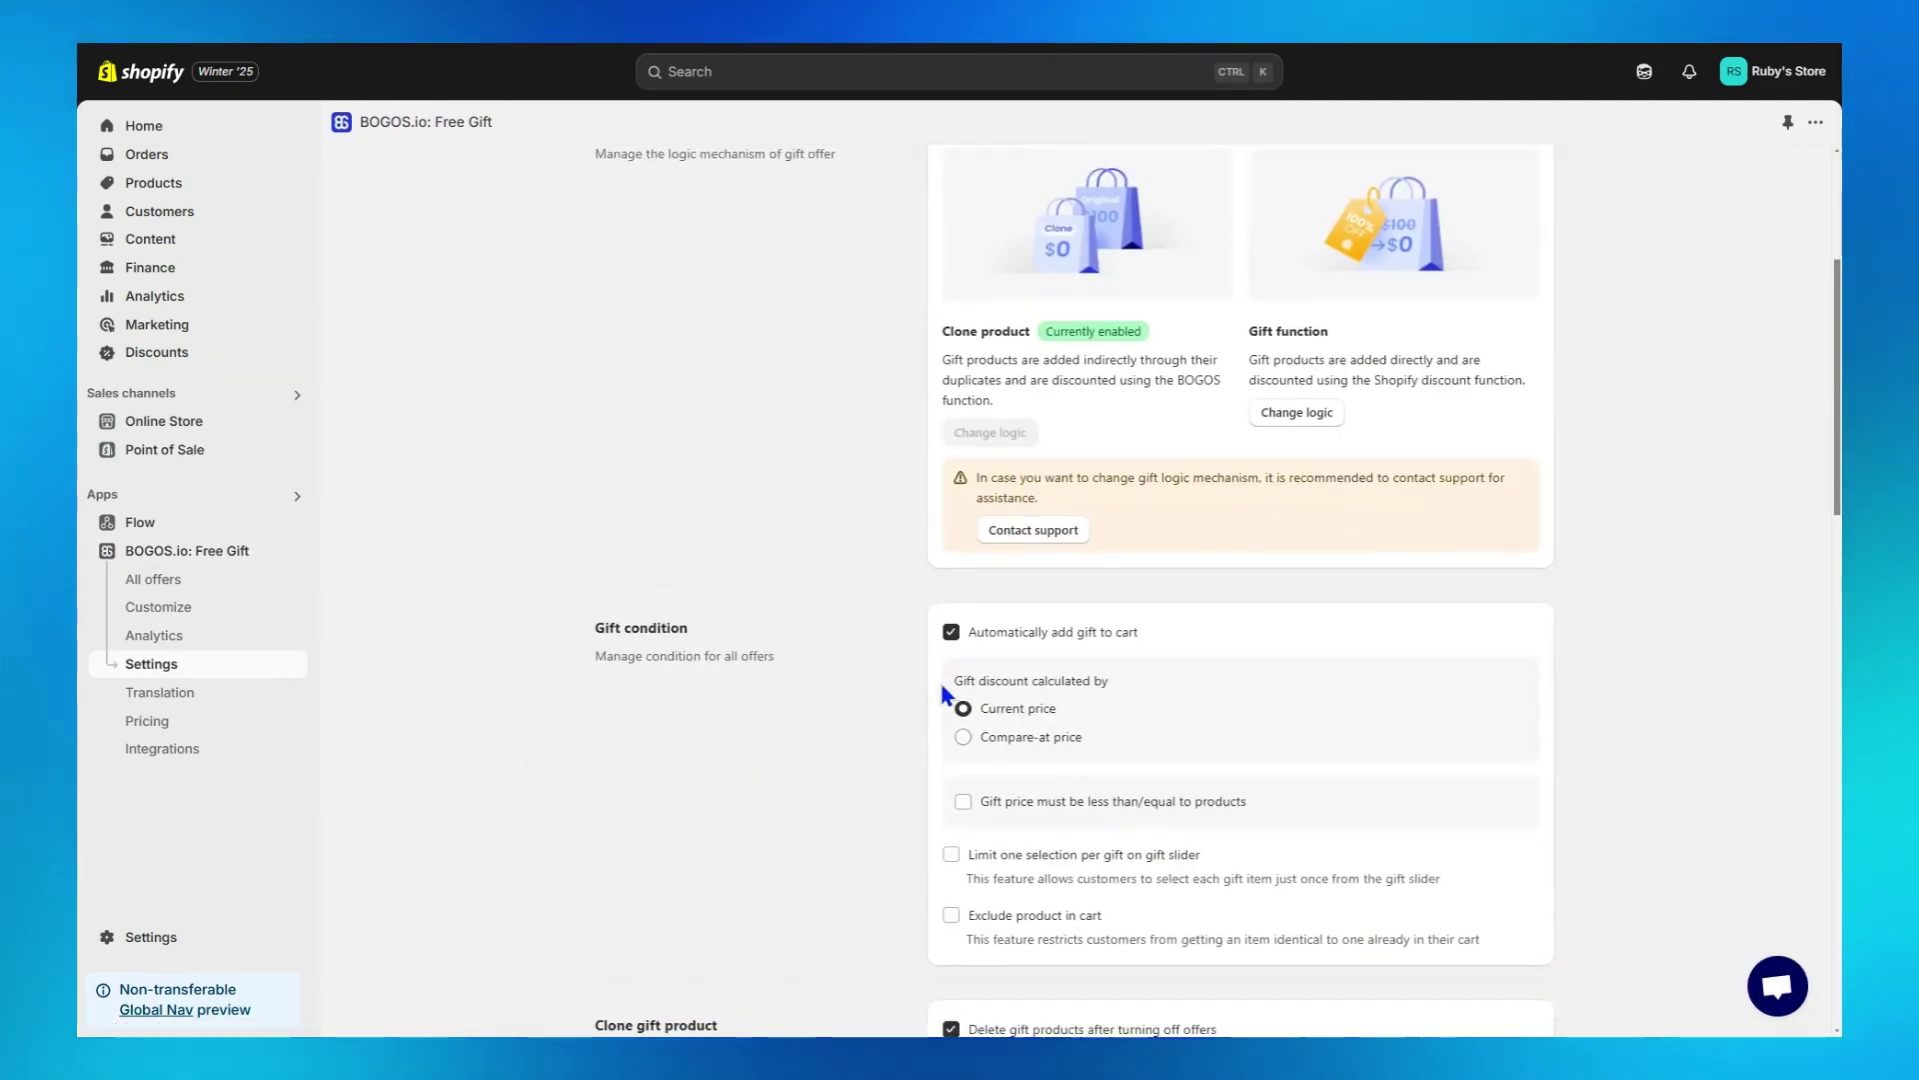
left_click(952, 636)
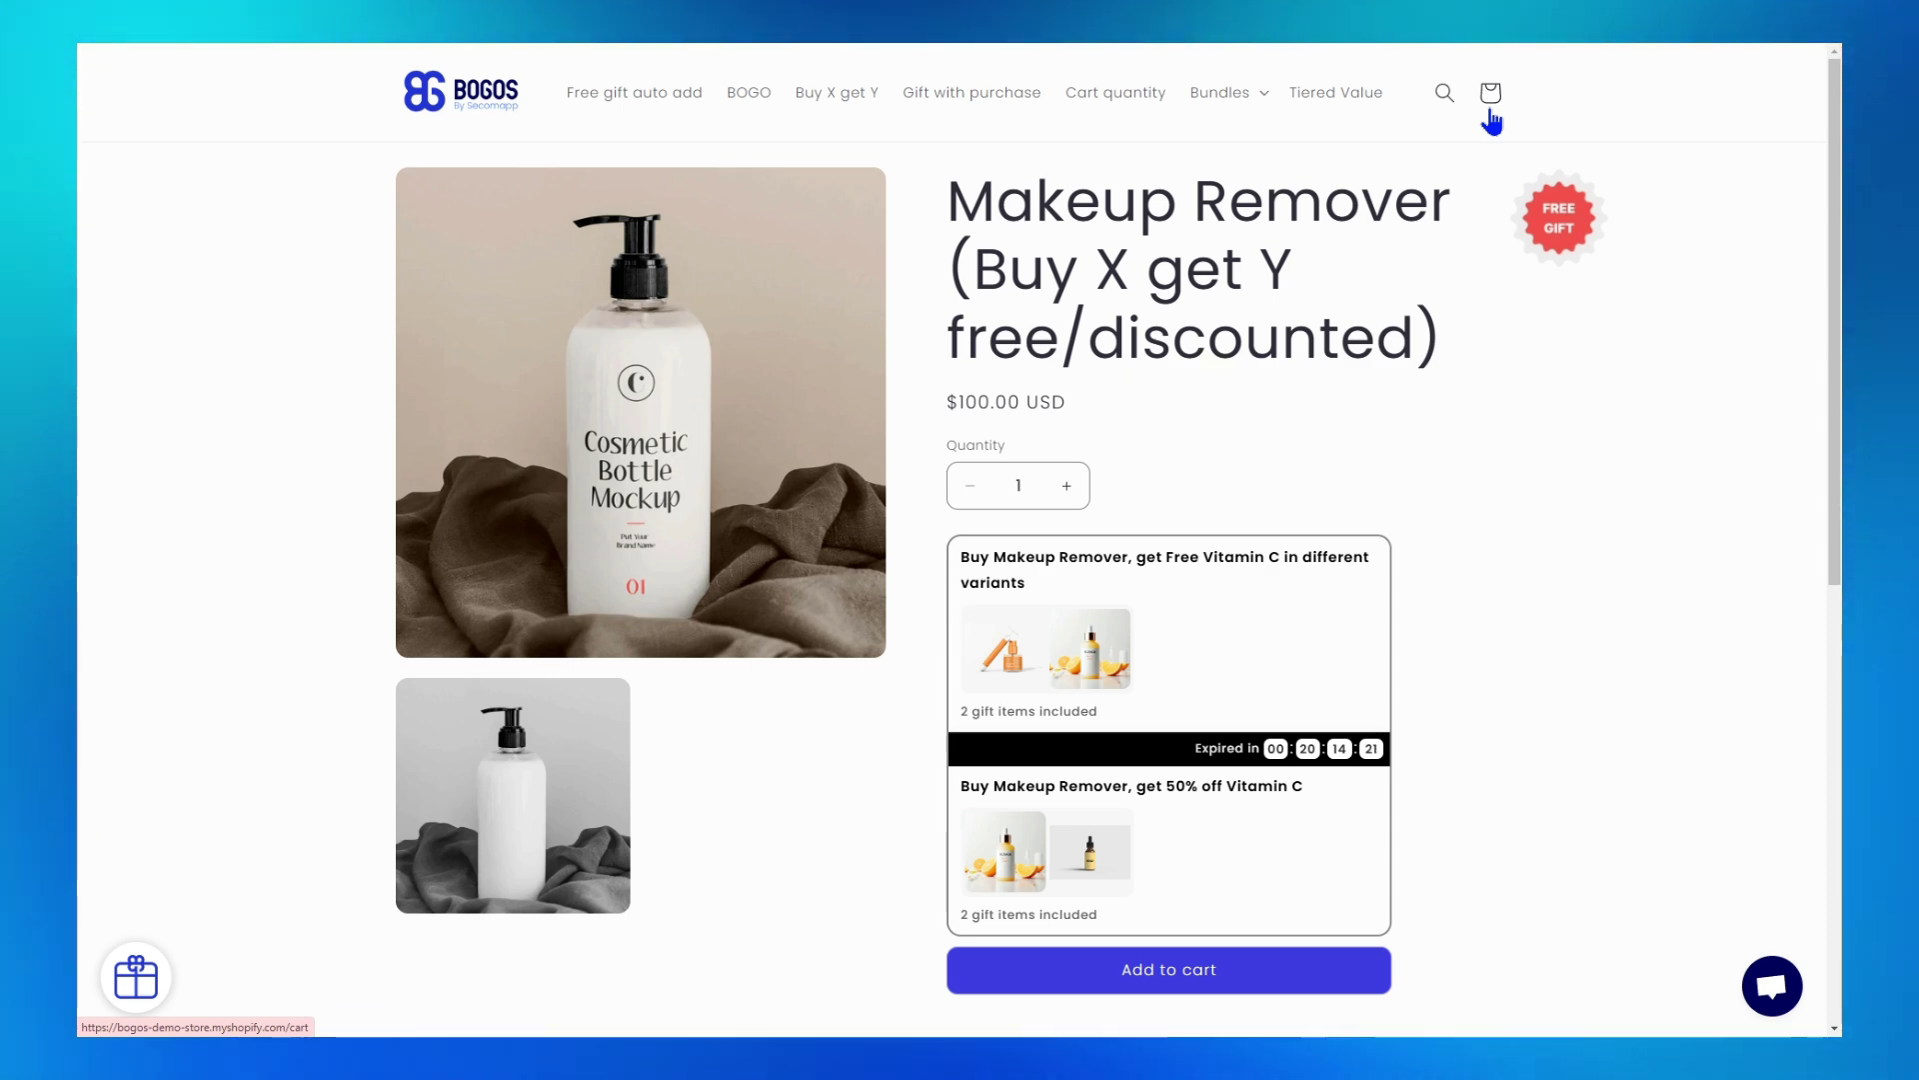
Step: From the cart's TODAY OFFER gift list, open the Face Cream offer's product page
left_click(1488, 112)
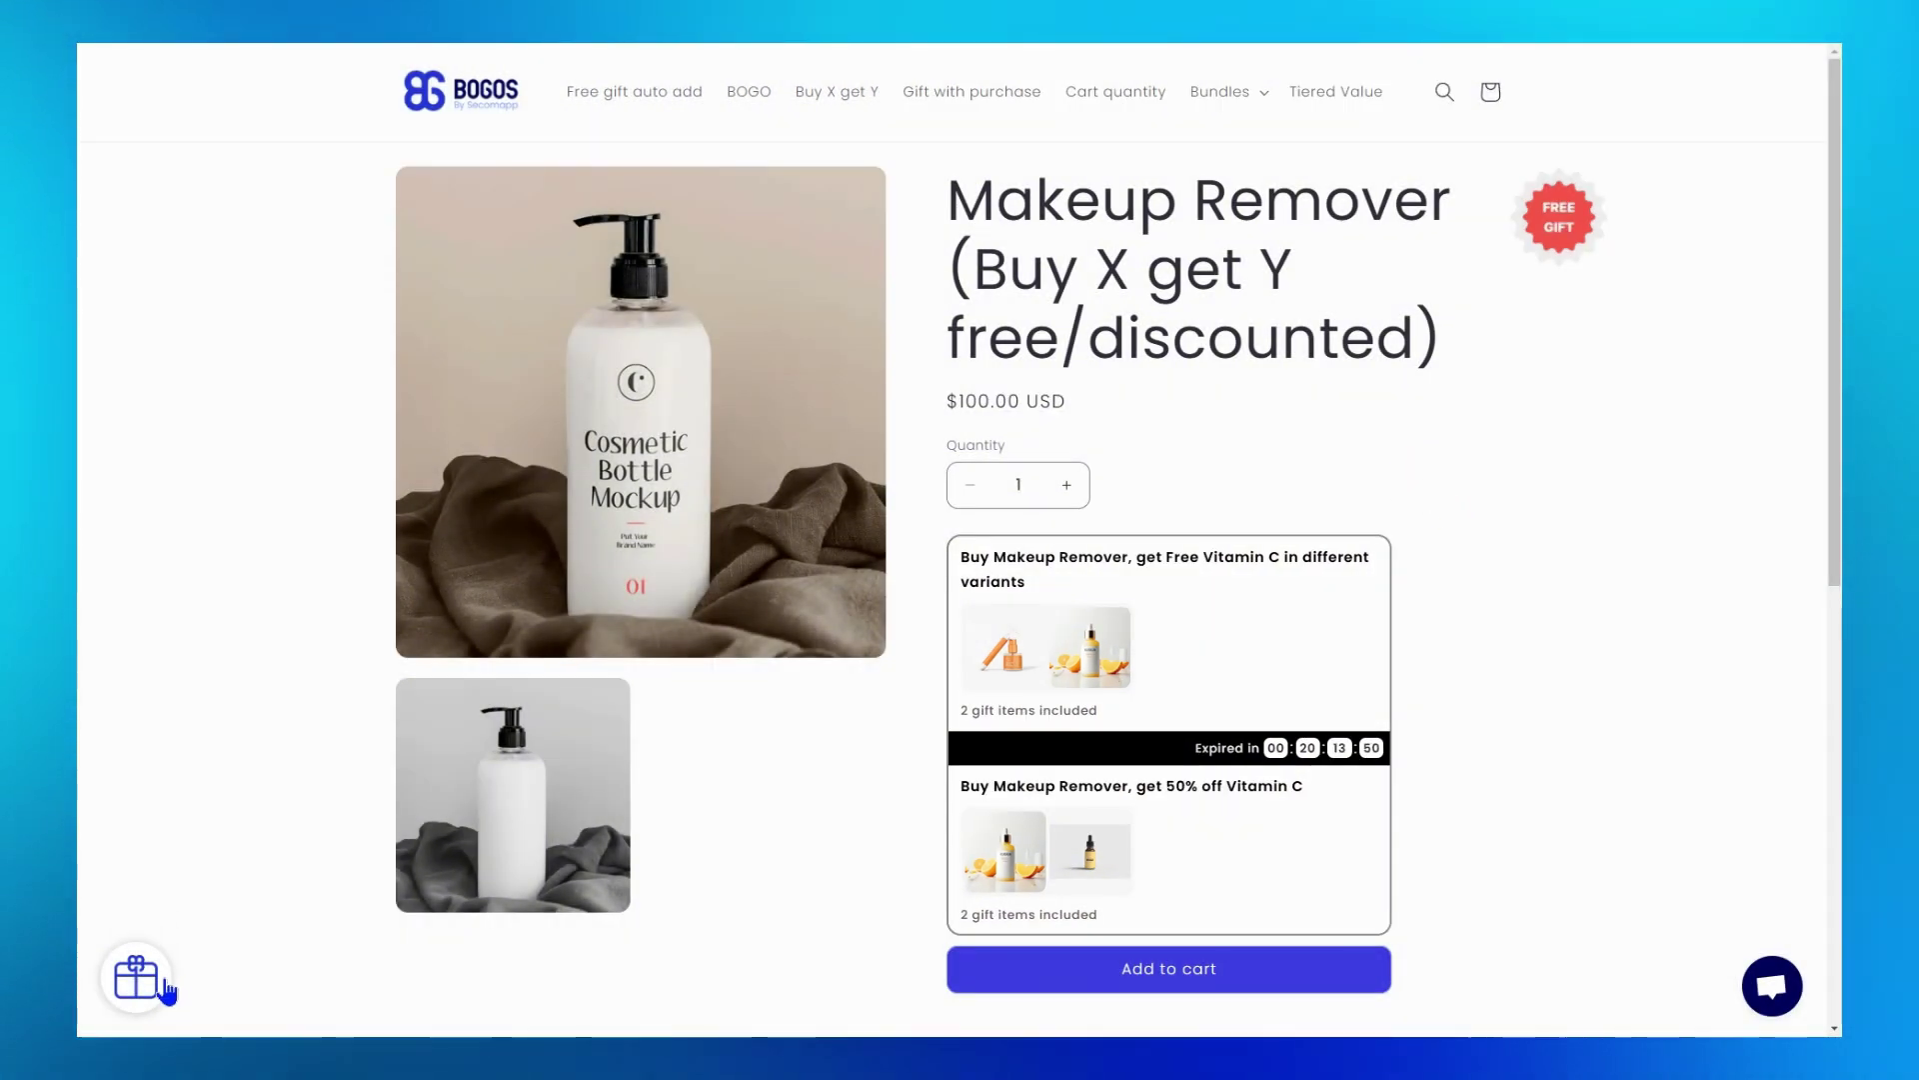
left_click(164, 987)
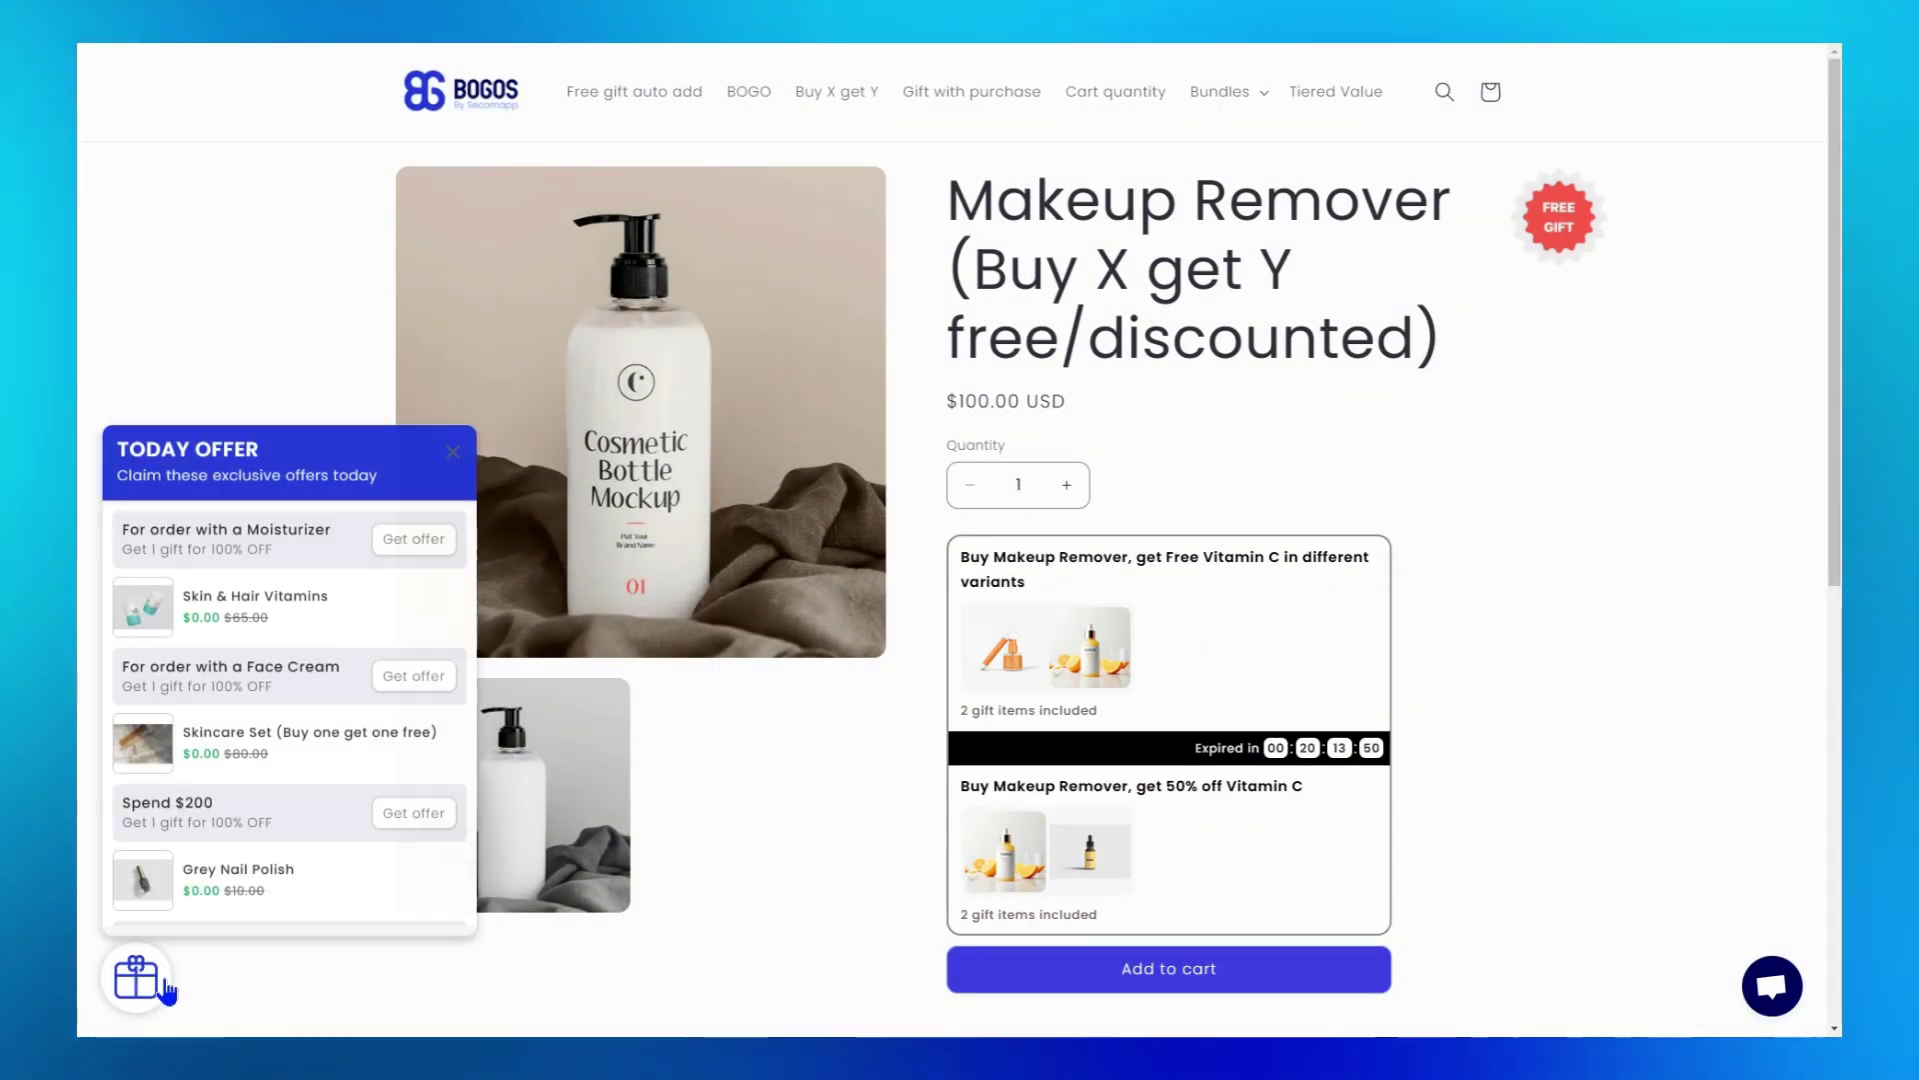
left_click(413, 687)
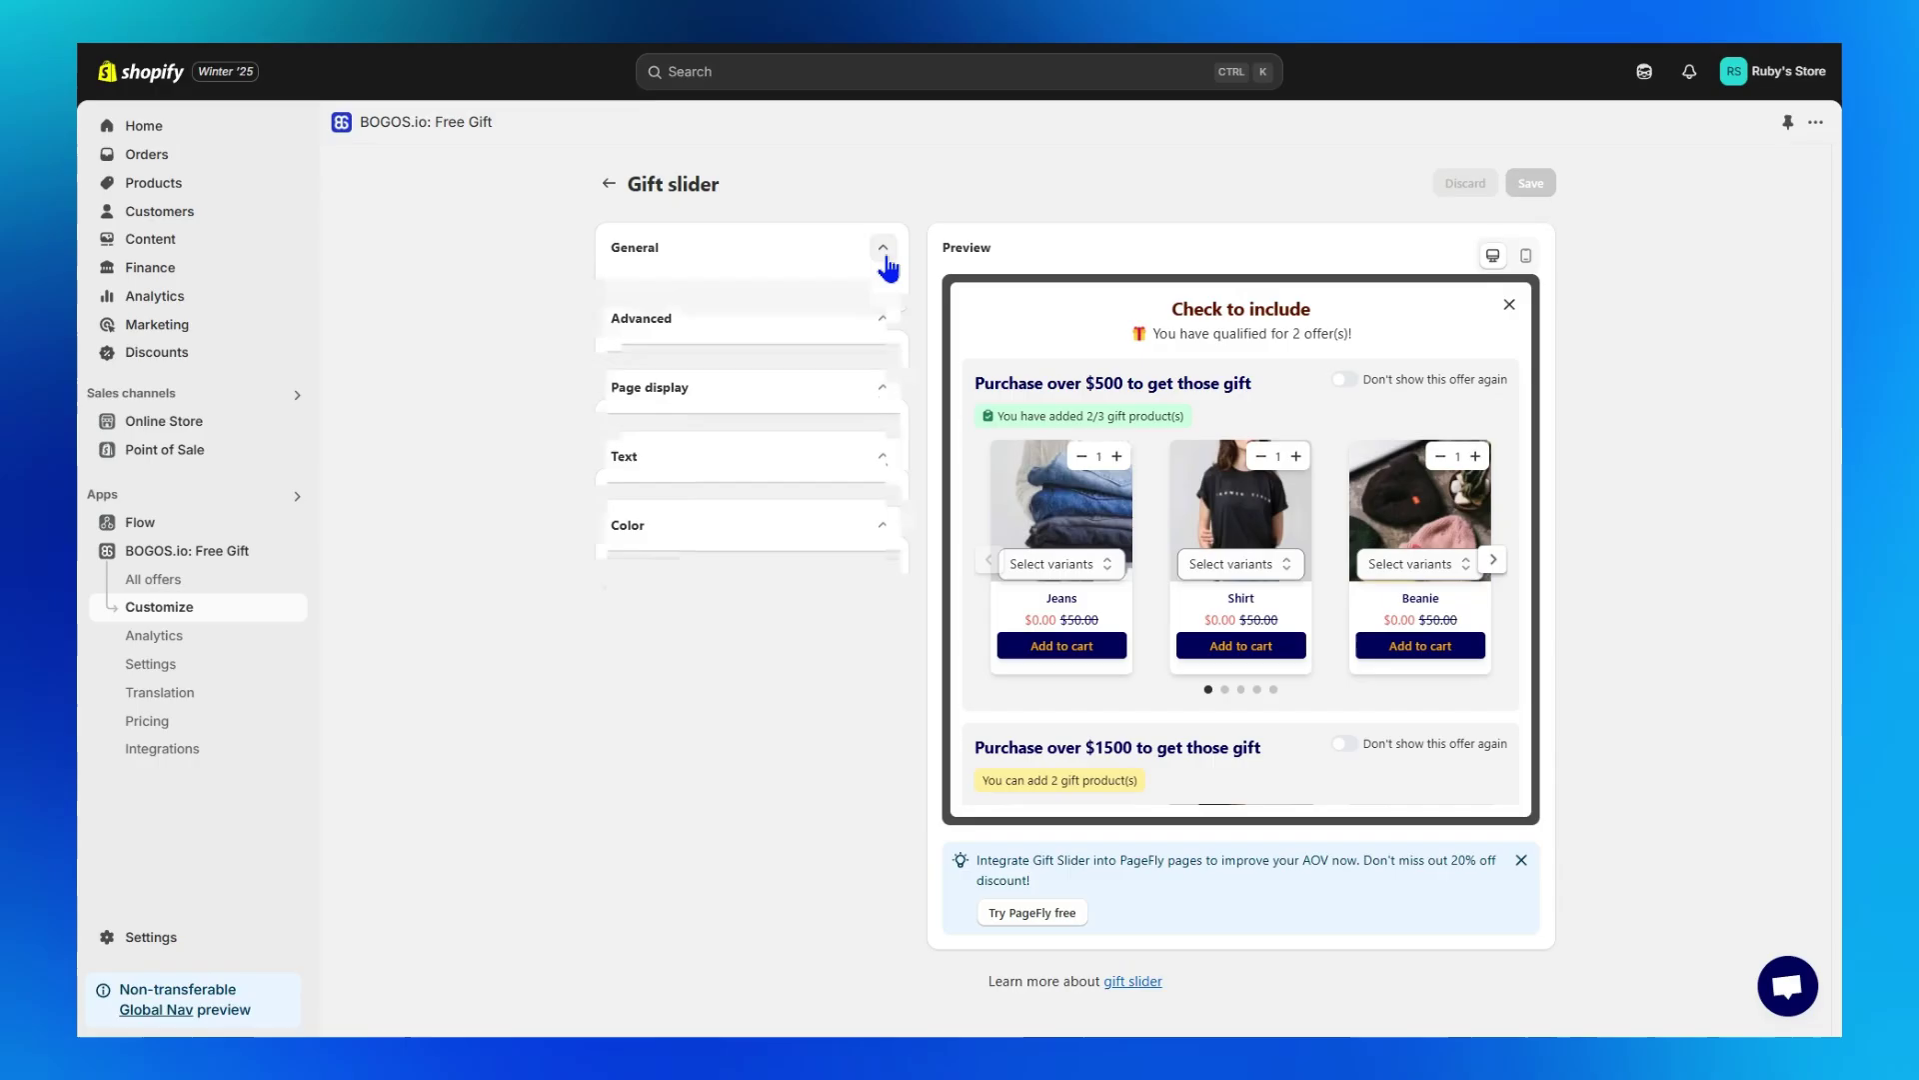
Step: Browse the gift slider's advanced, page display and text option sections, then collapse them
left_click(883, 317)
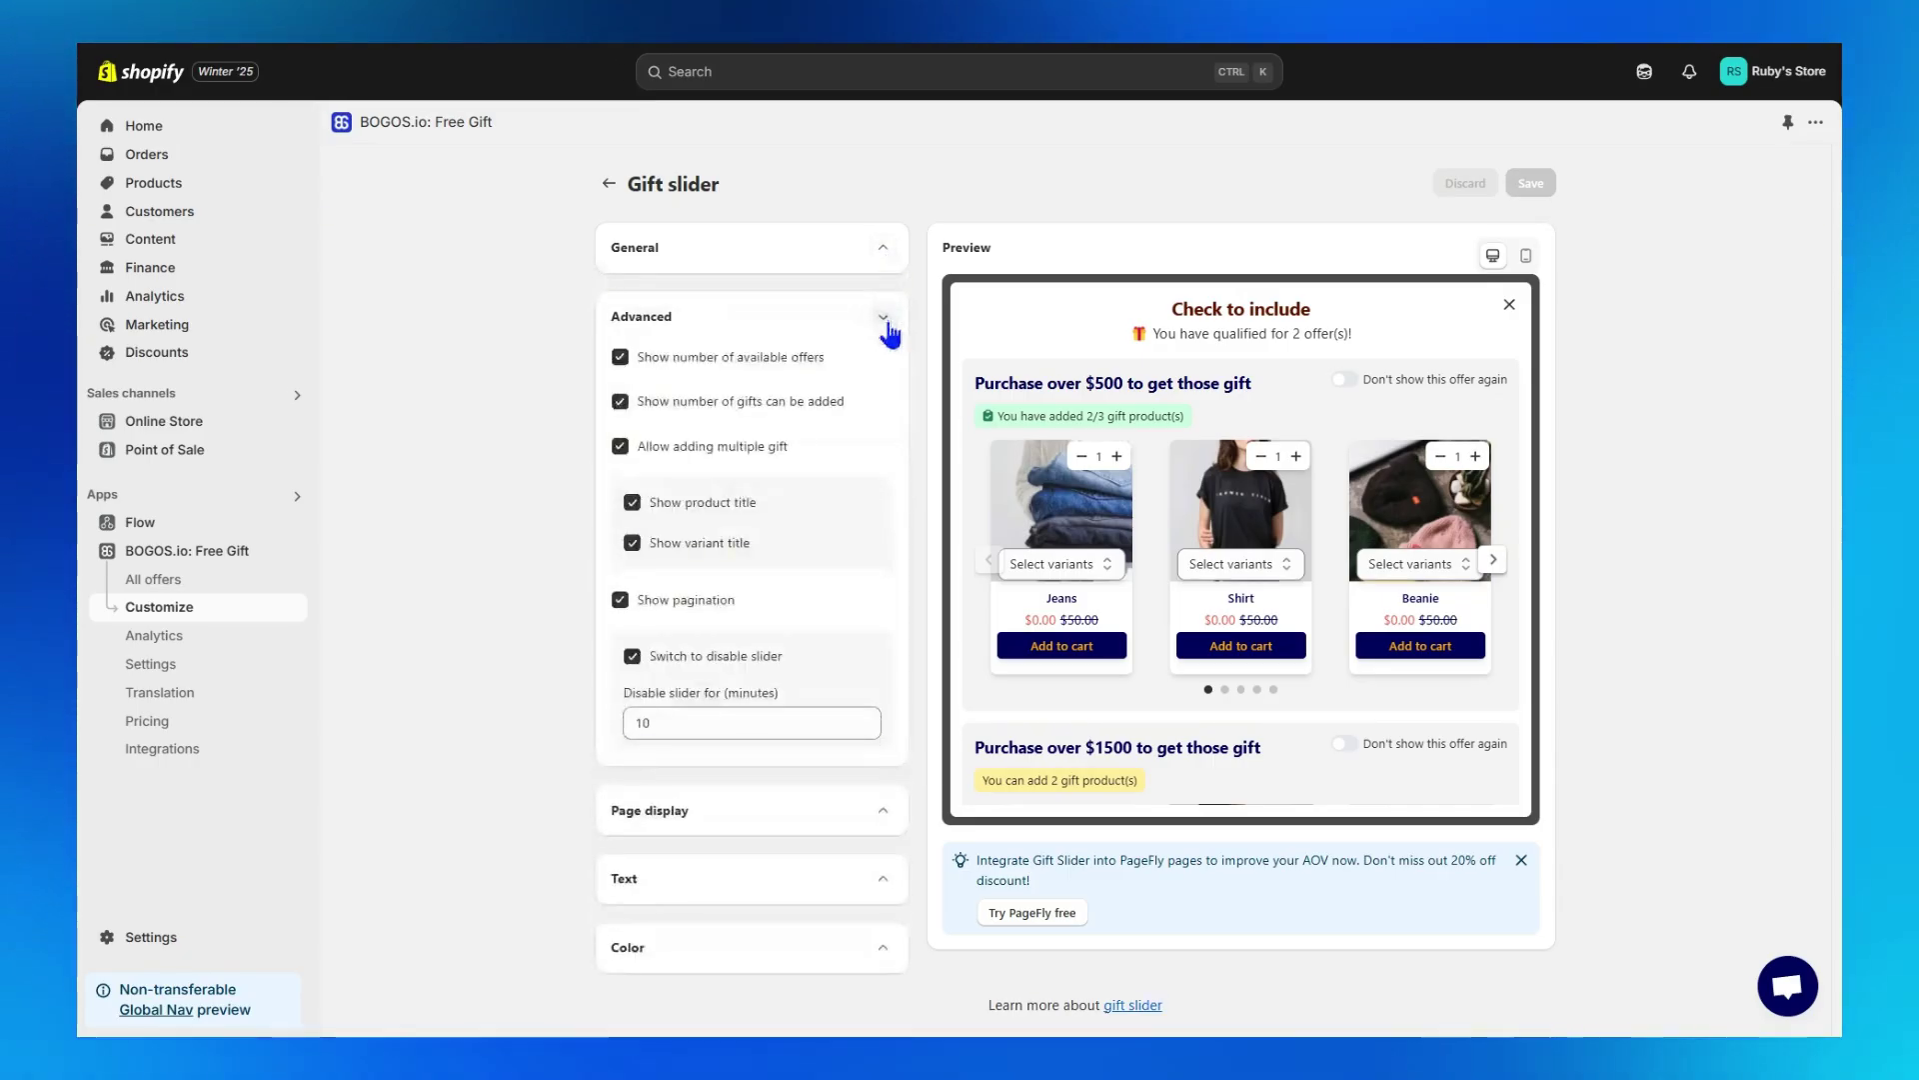
left_click(884, 318)
left_click(883, 388)
left_click(884, 392)
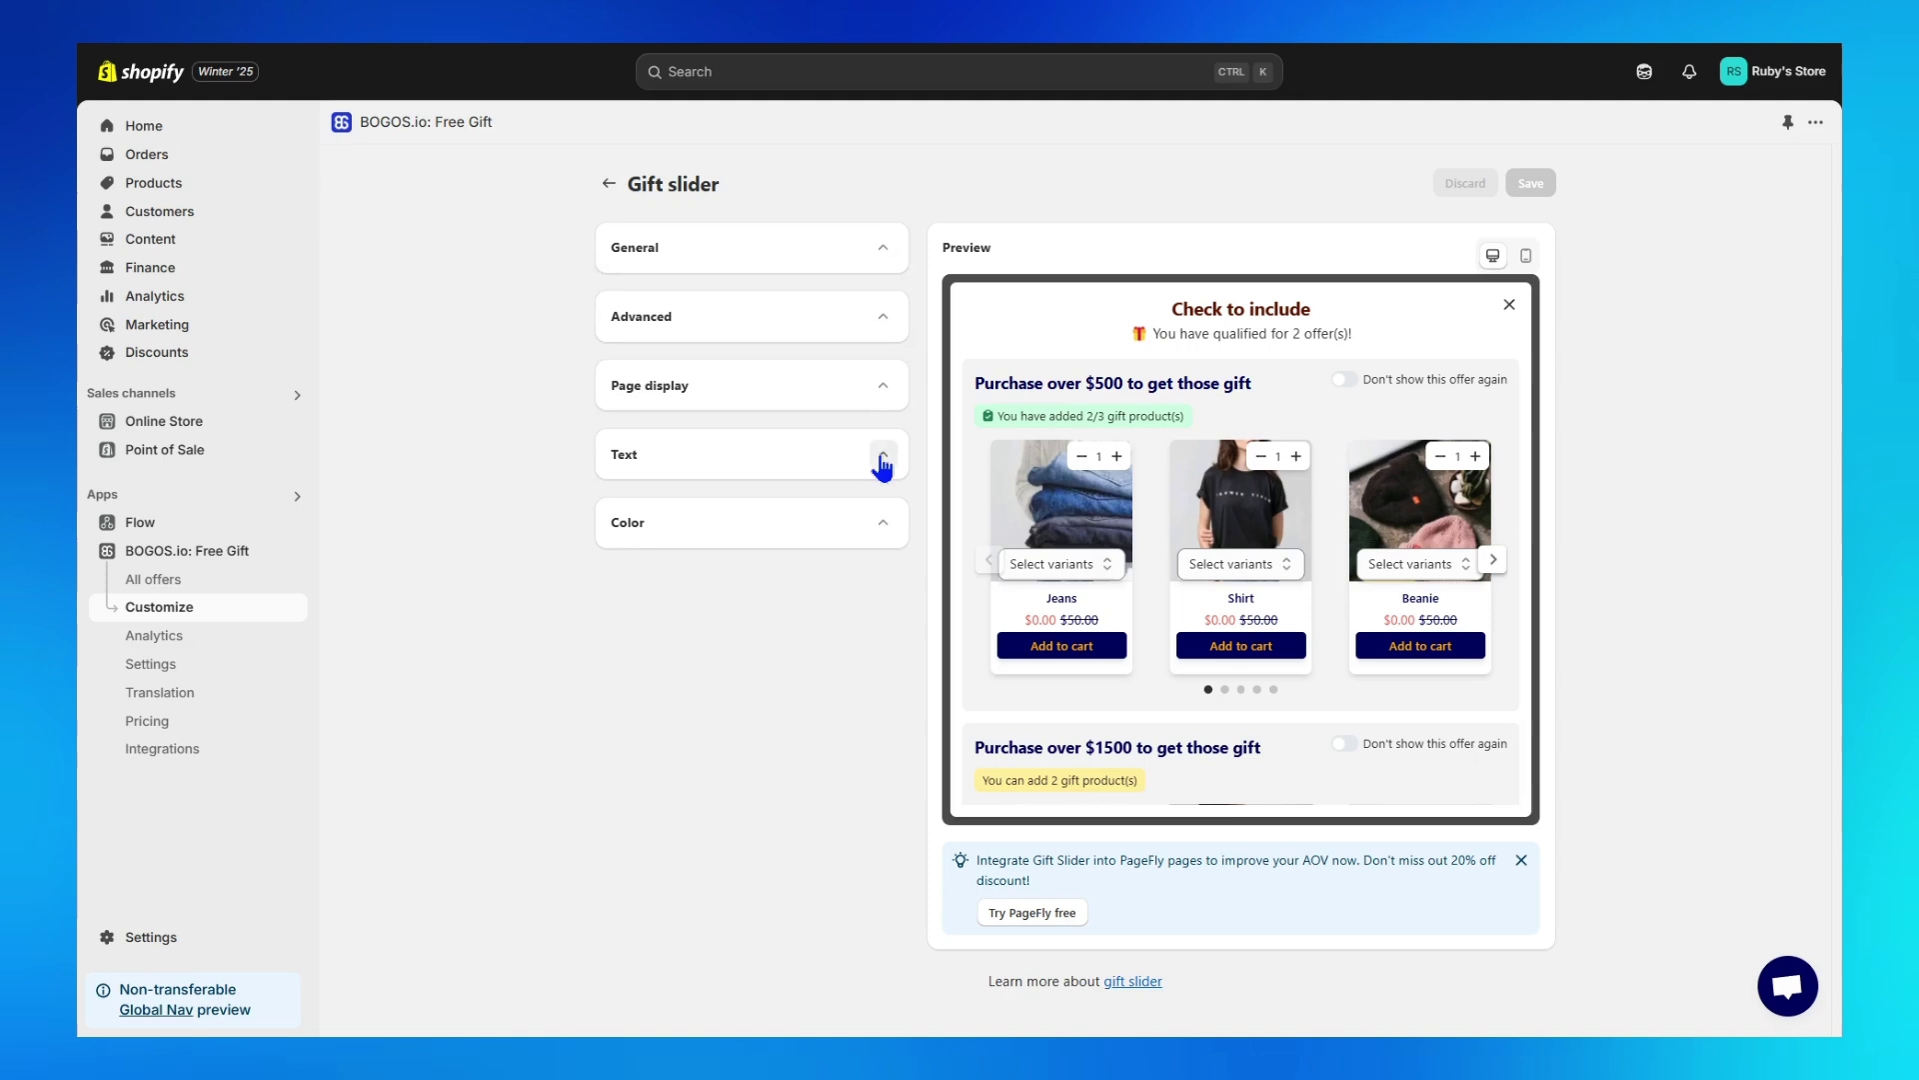
left_click(882, 457)
left_click(882, 460)
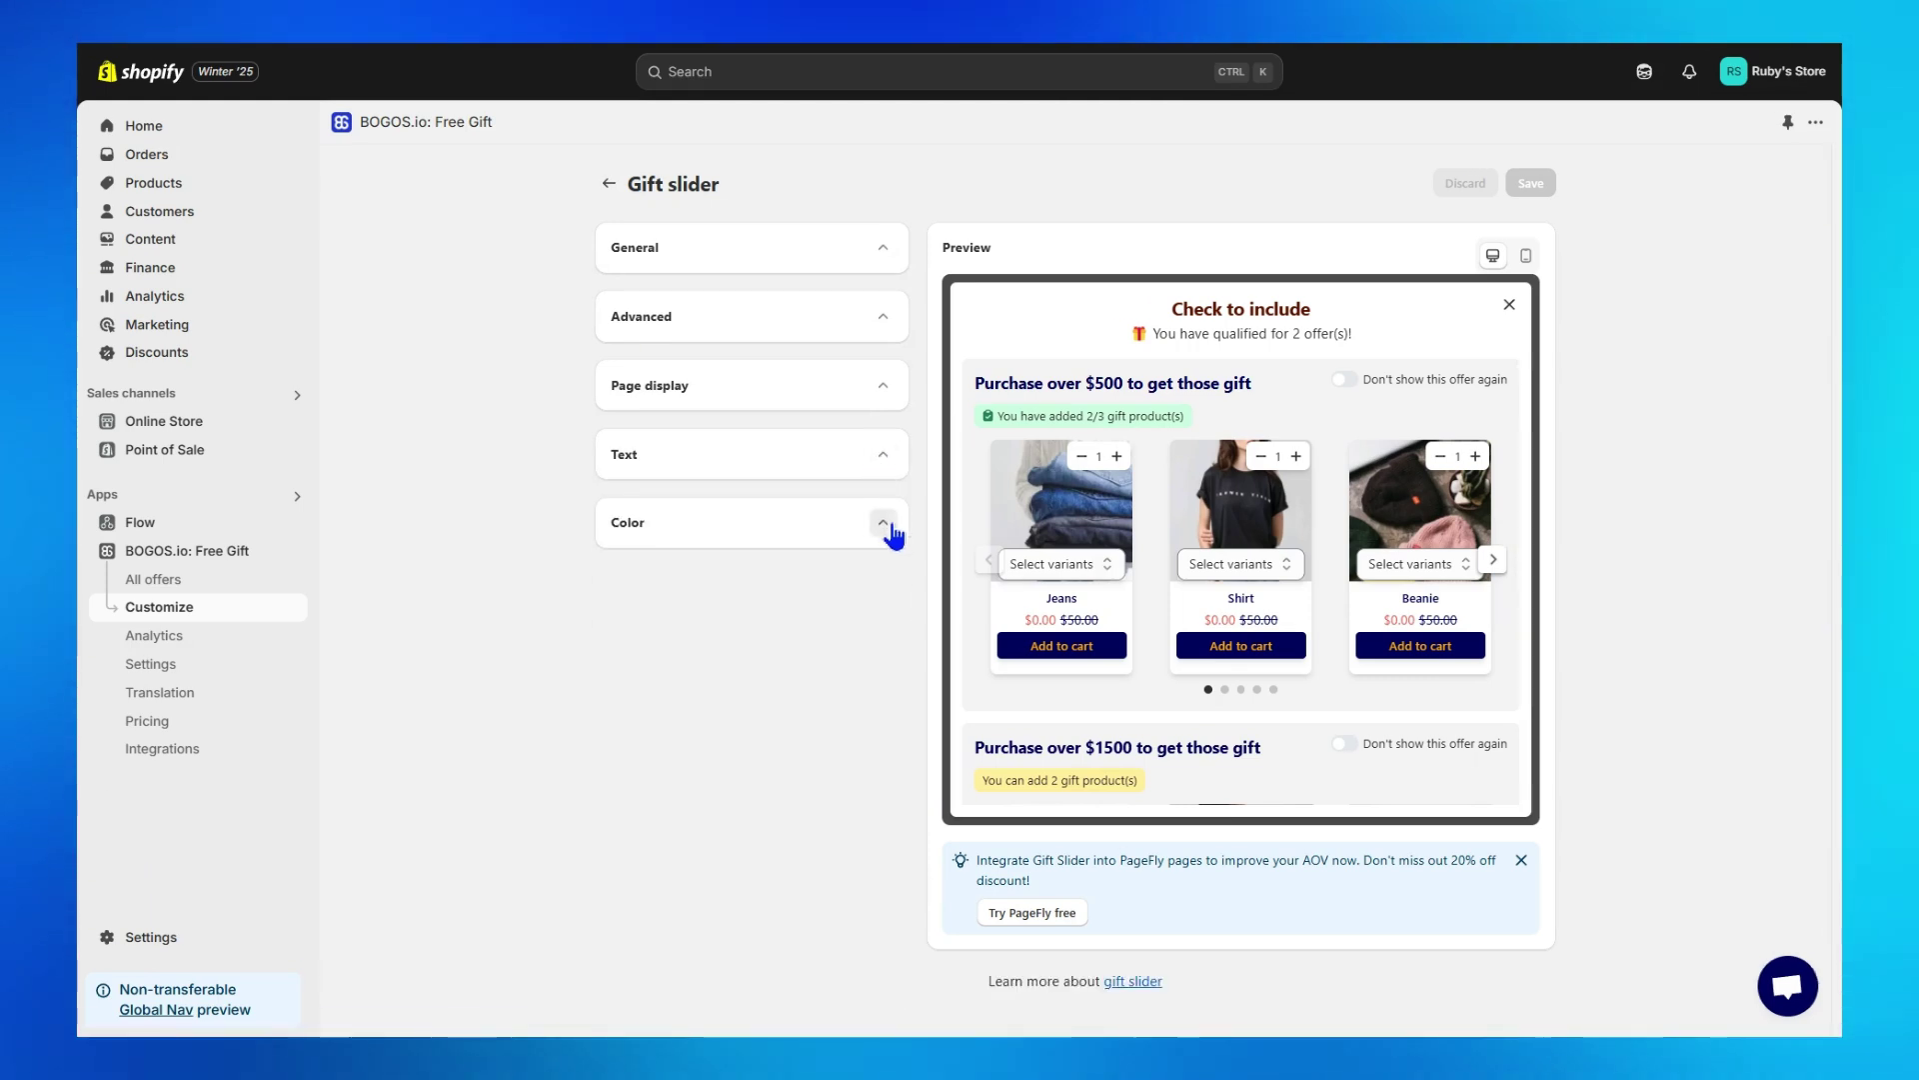
Step: Under Color, set the offer title colour to deep blue (#3b3ba6)
left_click(883, 522)
left_click(864, 706)
left_click(824, 751)
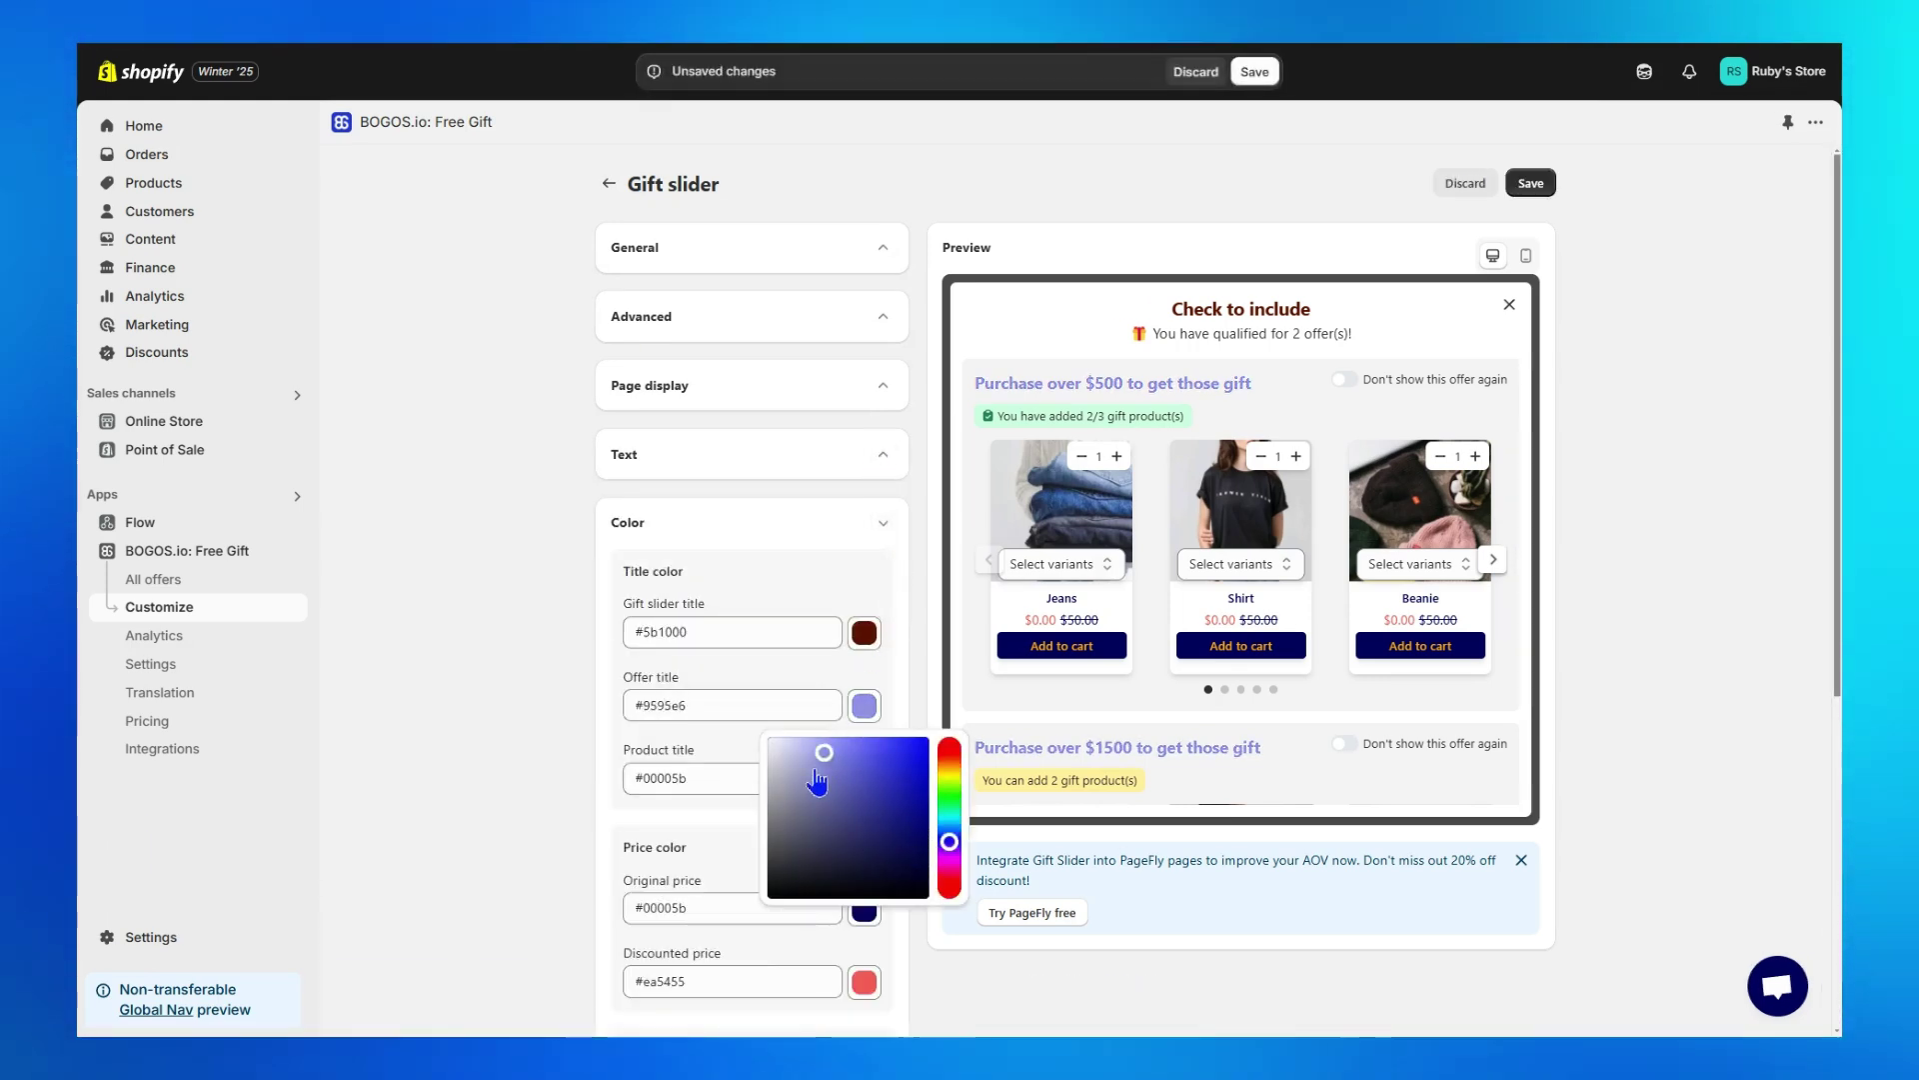
left_click_drag(848, 850, 926, 779)
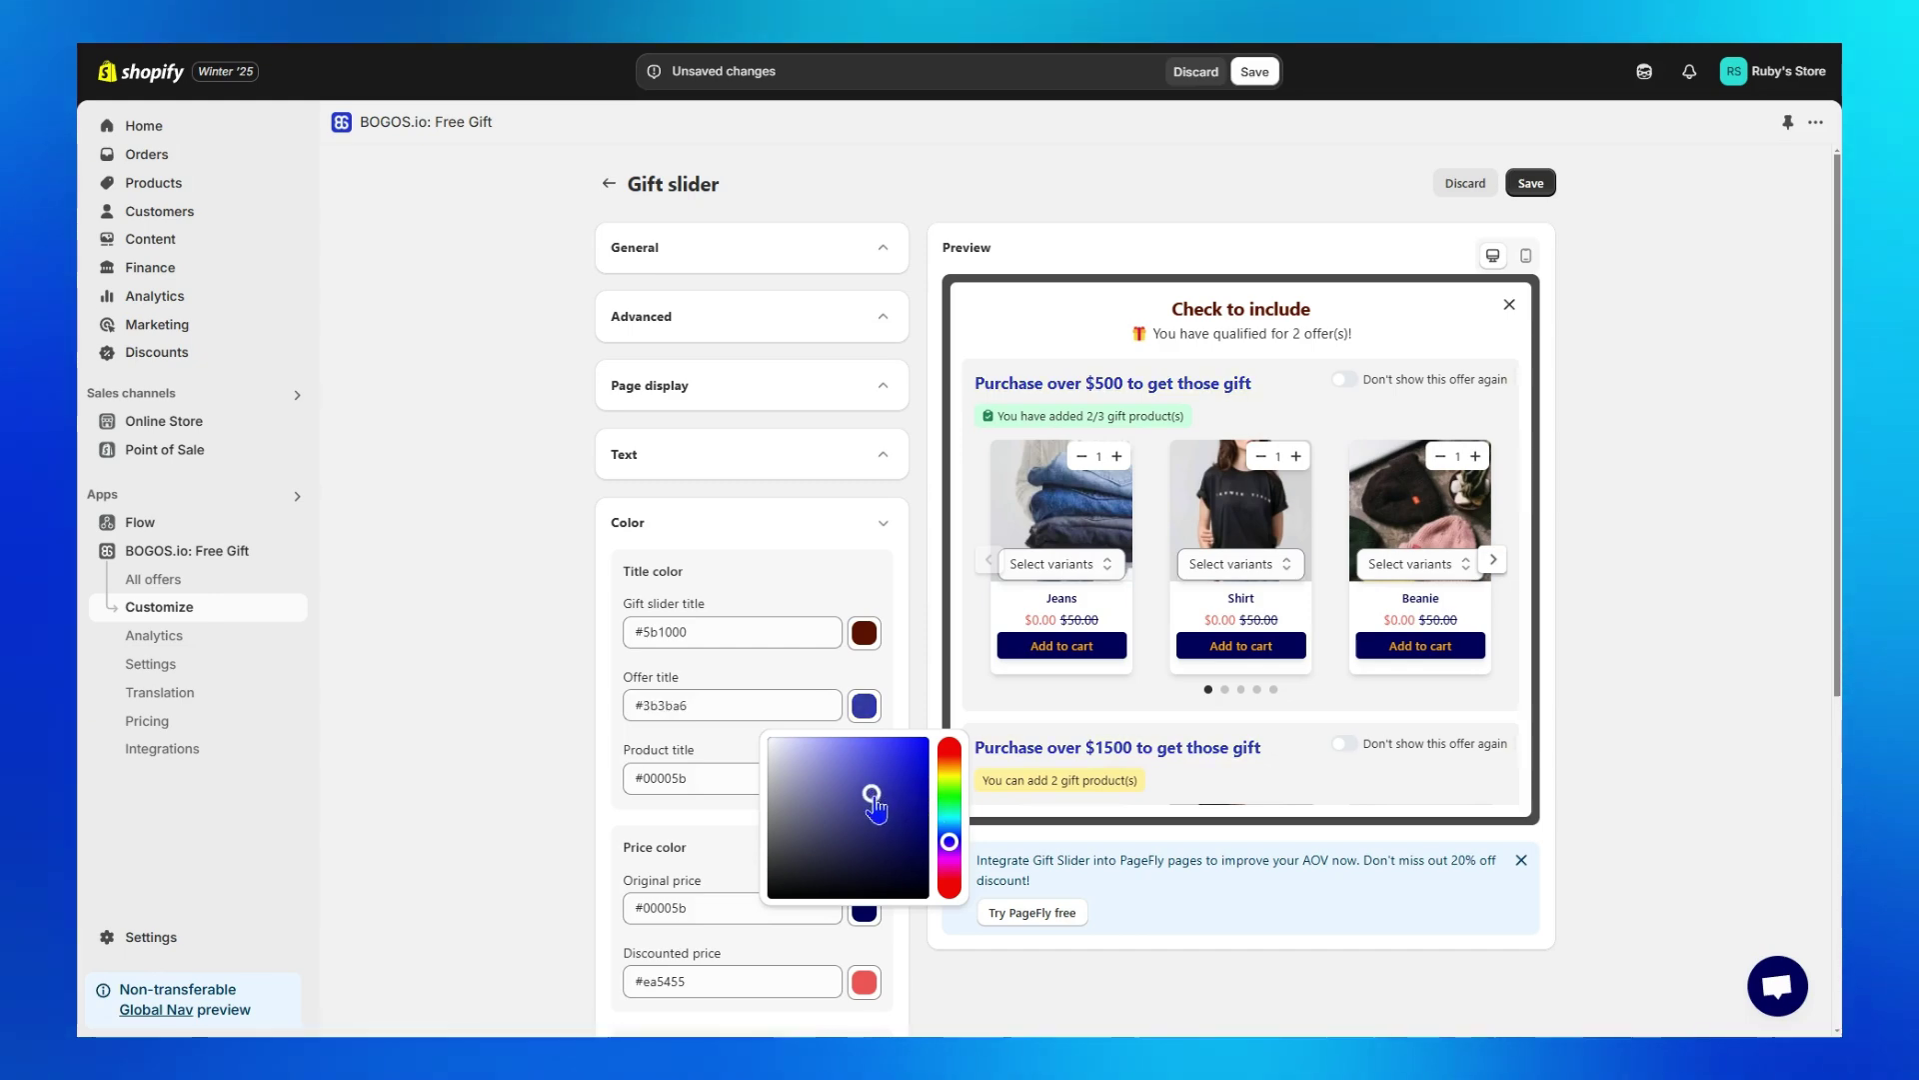